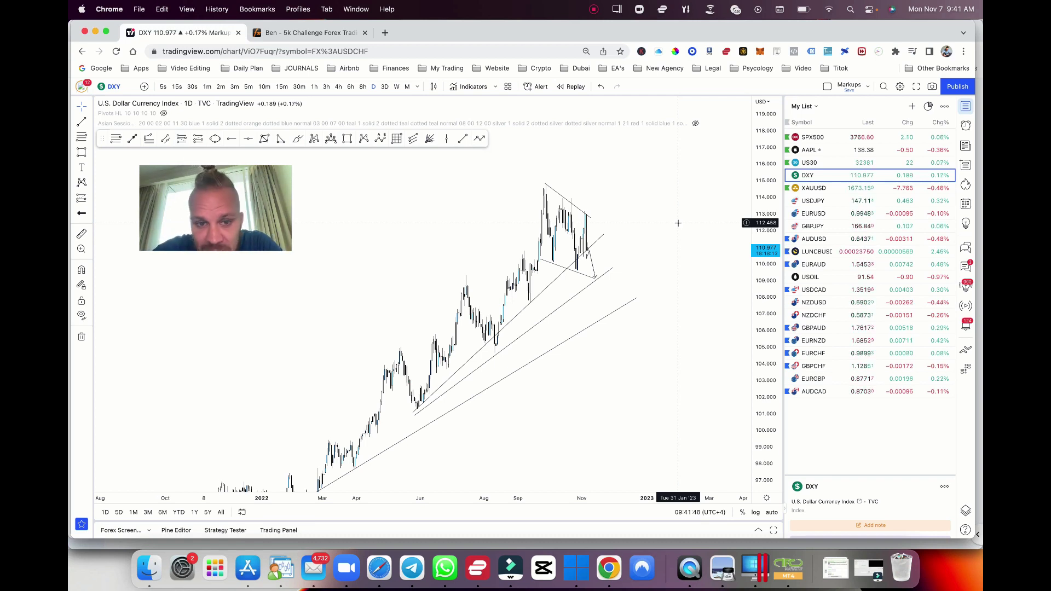
Step: Remove all existing drawings from the U.S. Dollar Currency Index daily chart
scroll(679, 222, "right", 3)
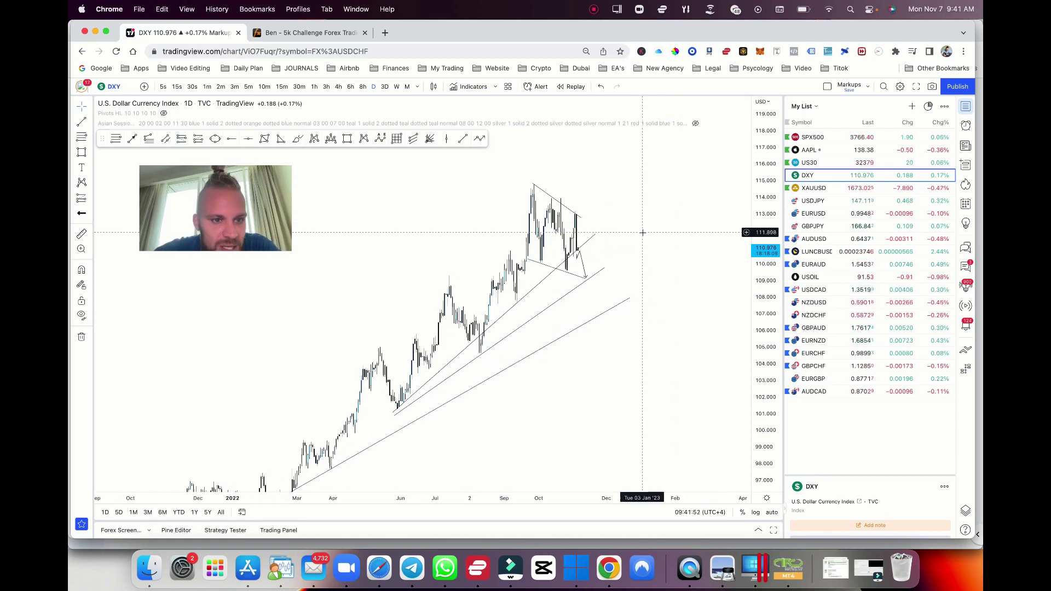
right_click(682, 206)
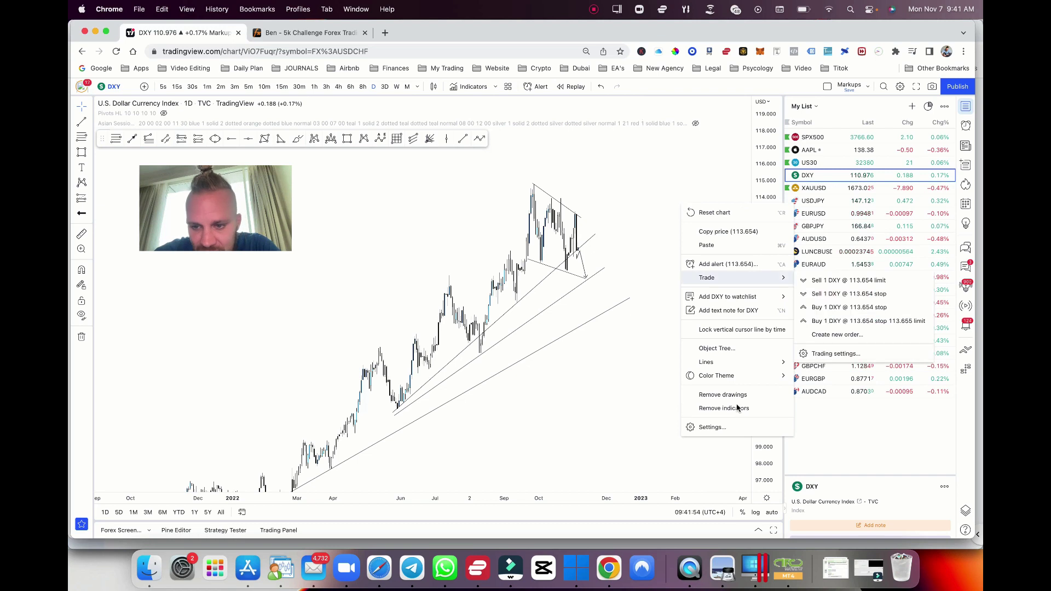
left_click(715, 395)
Step: Draw two descending trend lines bounding the September–November price action, one along the highs from about 114.9 and one along the lows
scroll(695, 282, "down", 5)
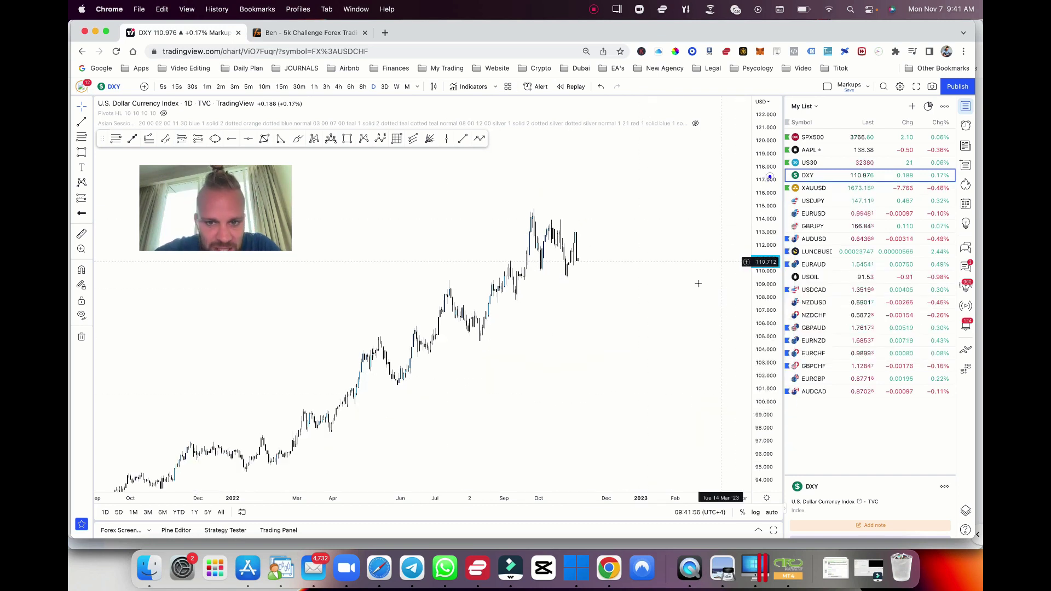
left_click(461, 138)
left_click(522, 230)
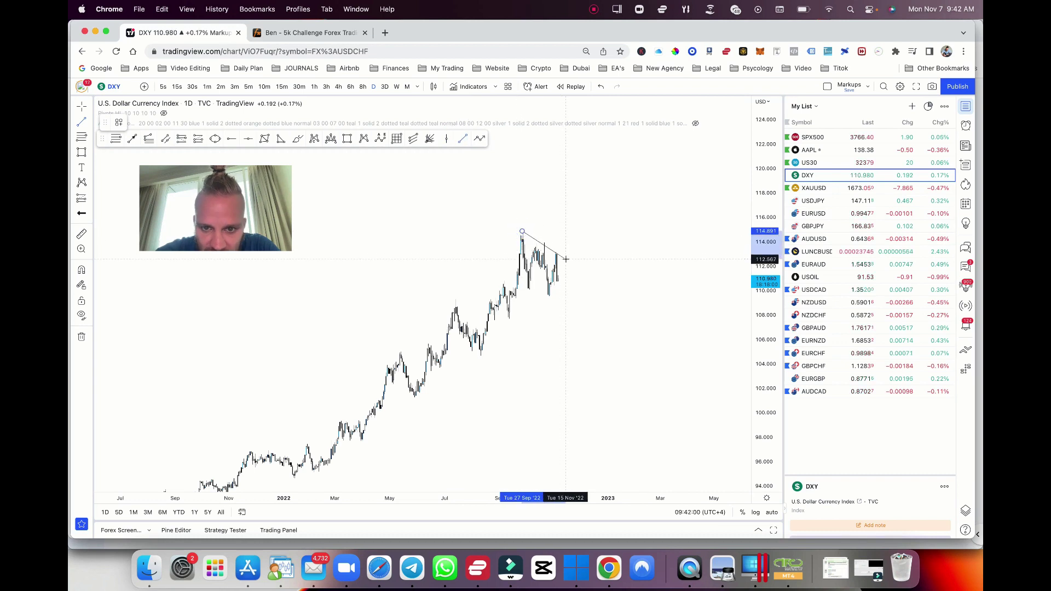
left_click(564, 257)
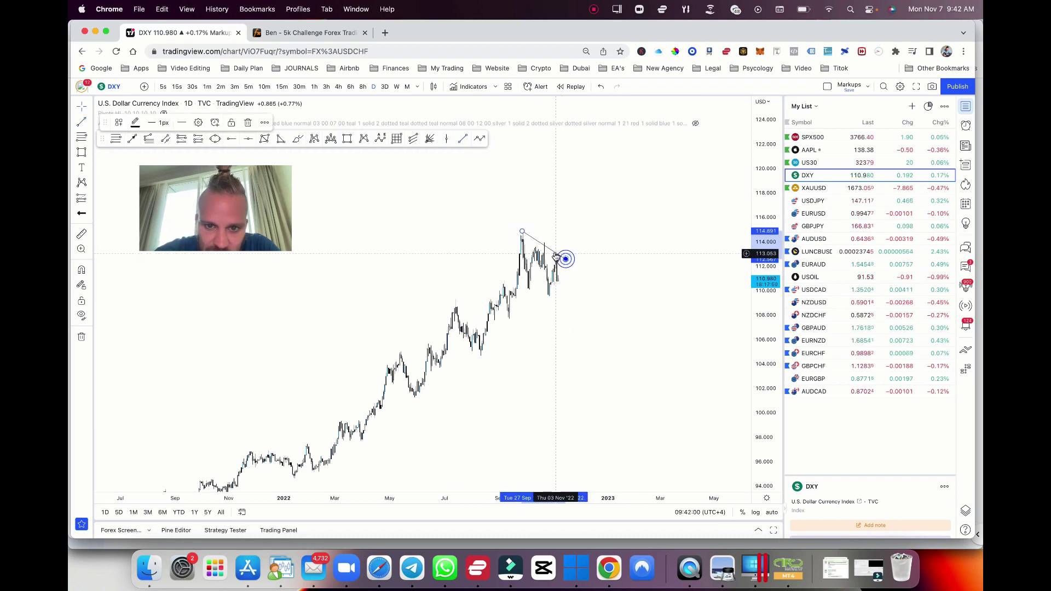
left_click(461, 138)
left_click(516, 284)
left_click(554, 302)
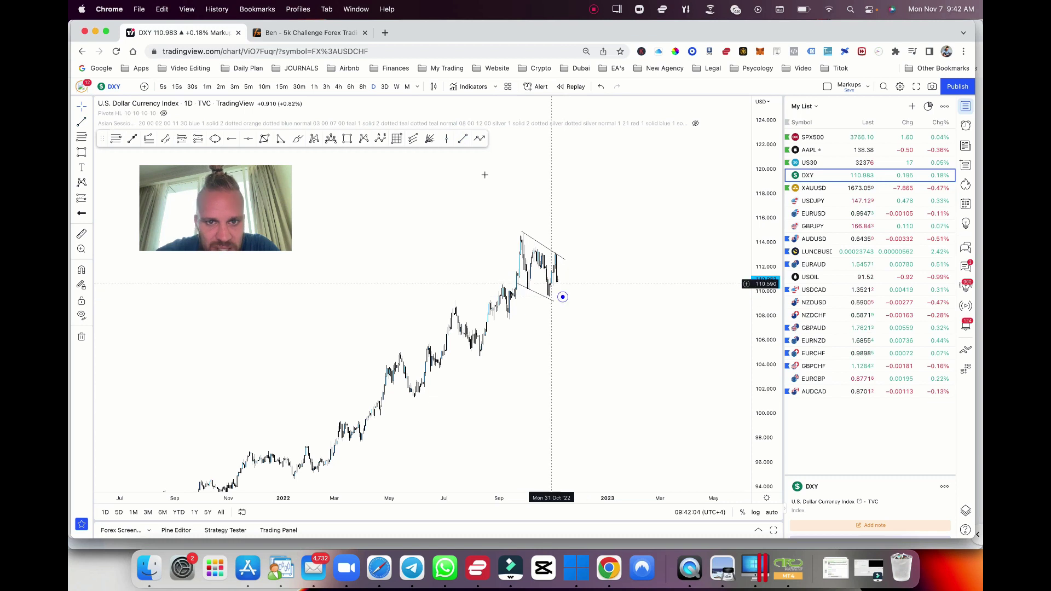
left_click(479, 138)
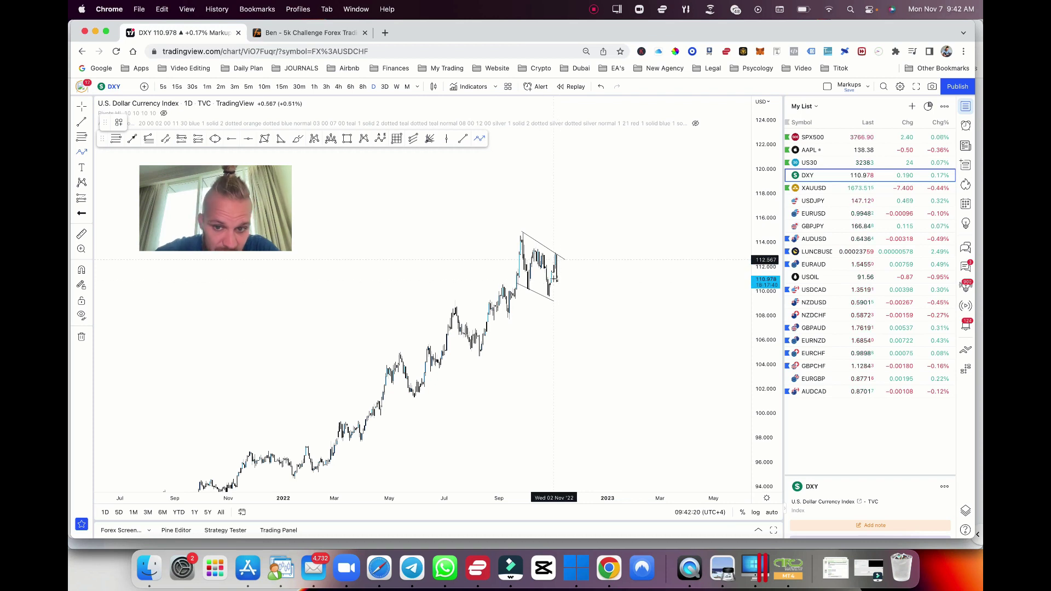
left_click(559, 284)
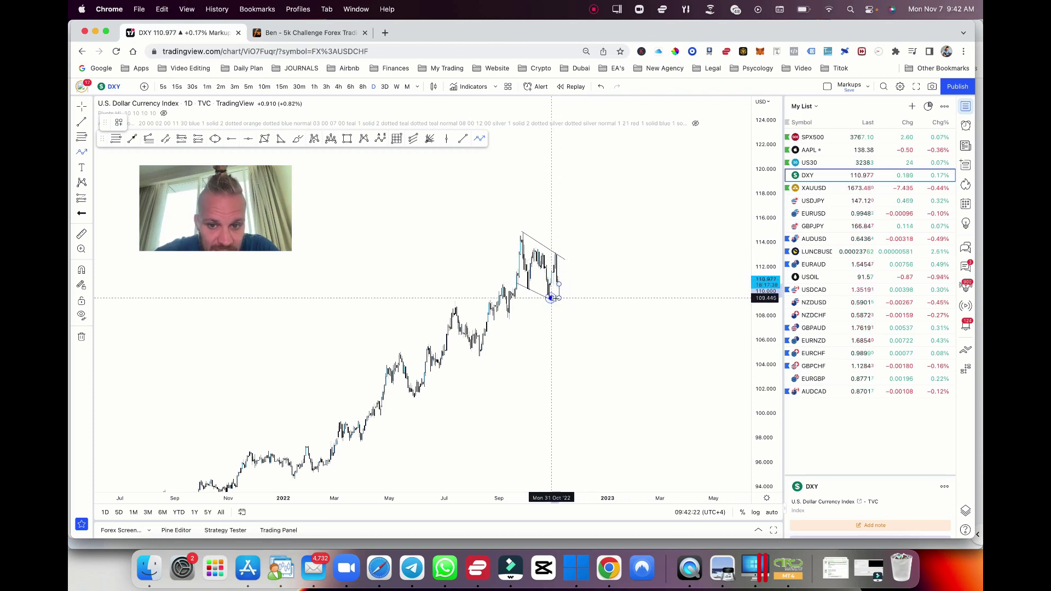
left_click(558, 298)
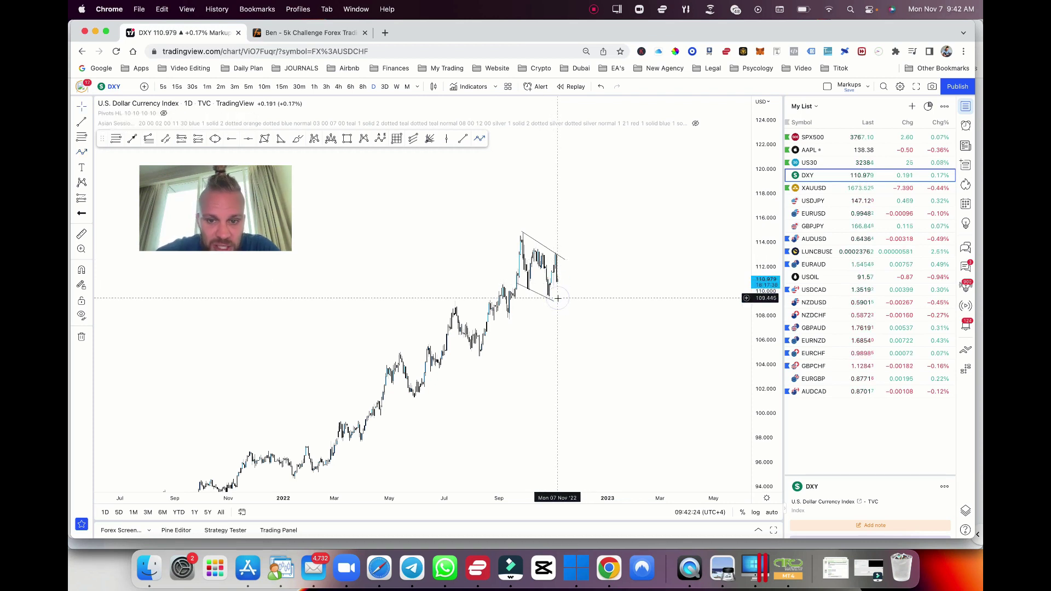
Step: Draw a rising trend line from the late-May low, passing under the August low and ending beyond the latest candles
left_click_drag(723, 225, 723, 189)
right_click(624, 182)
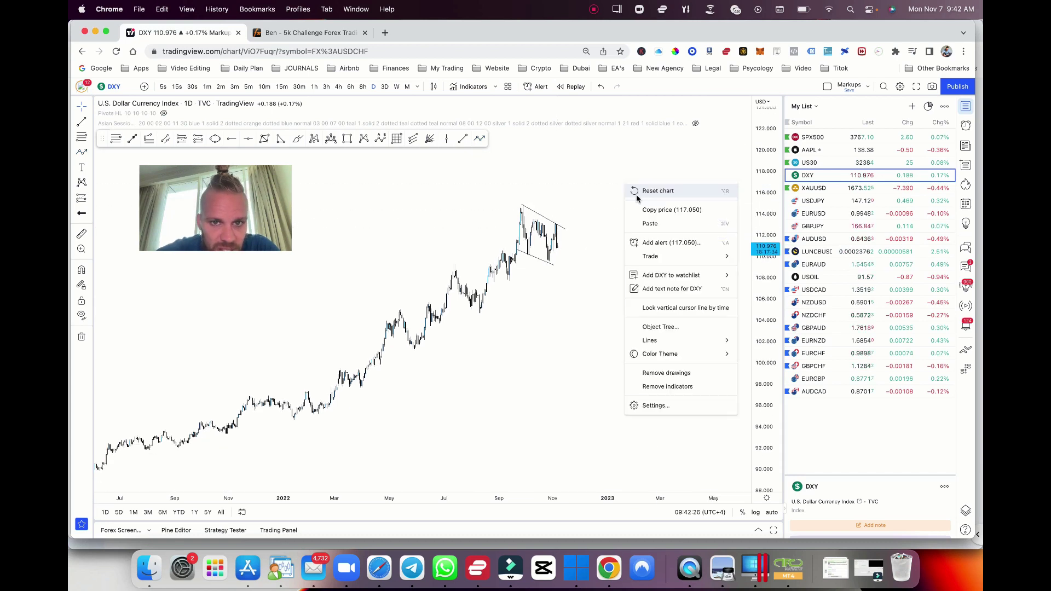
left_click(587, 192)
scroll(586, 192, "up", 2)
left_click(463, 139)
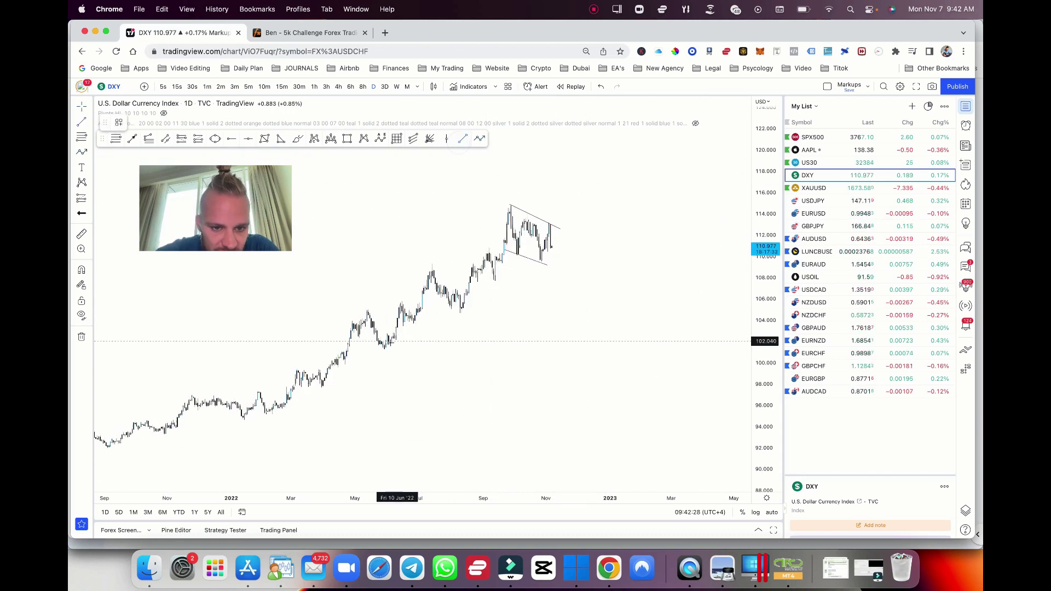
left_click_drag(378, 349, 577, 263)
Step: Draw a second, steeper rising trend line from the late-May low at about 101.0, passing near the latest lows and ending in early December
left_click_drag(584, 233, 551, 264)
left_click(463, 138)
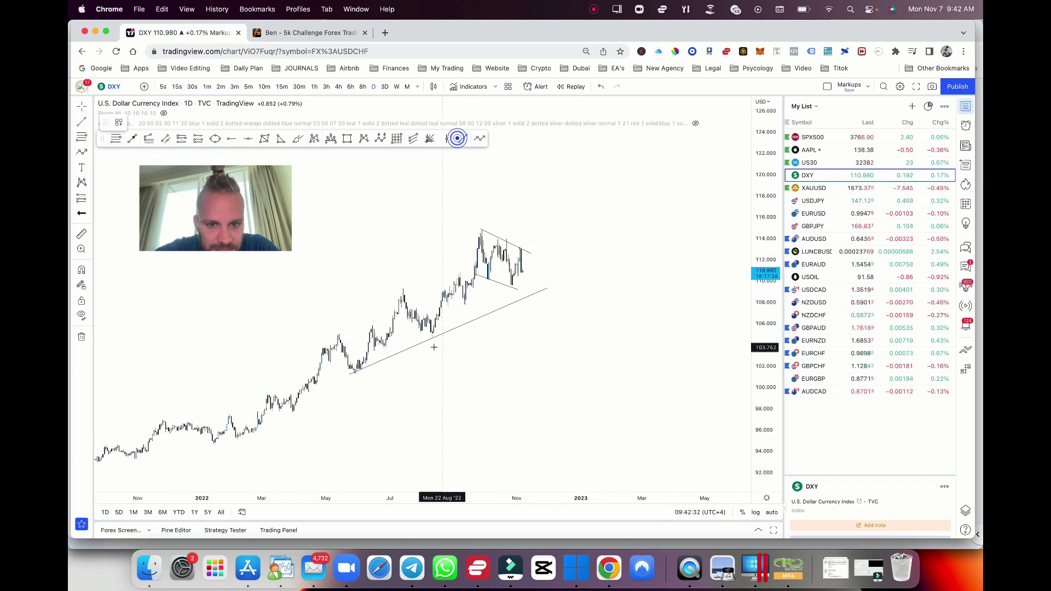
mouse_move(352, 377)
left_mouse_down()
mouse_move(558, 250)
mouse_move(547, 258)
left_mouse_up()
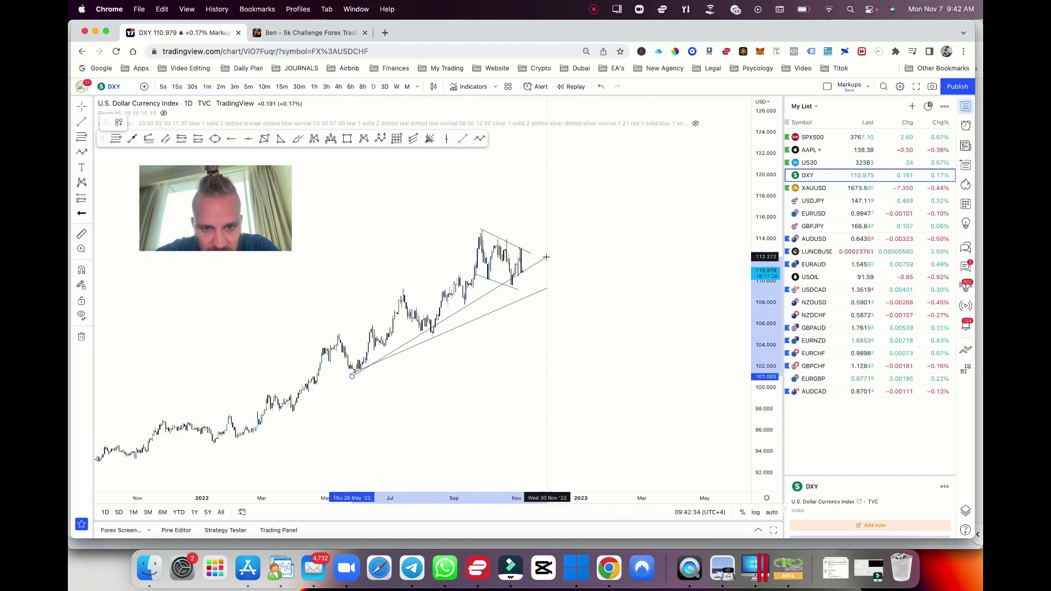
left_click(556, 253)
Step: Extend the lower descending line to about 108.8 near the shallower rising trend line, and adjust the upper descending line's fit to the highs
scroll(556, 253, "up", 1)
left_click_drag(516, 290, 536, 293)
scroll(634, 245, "up", 3)
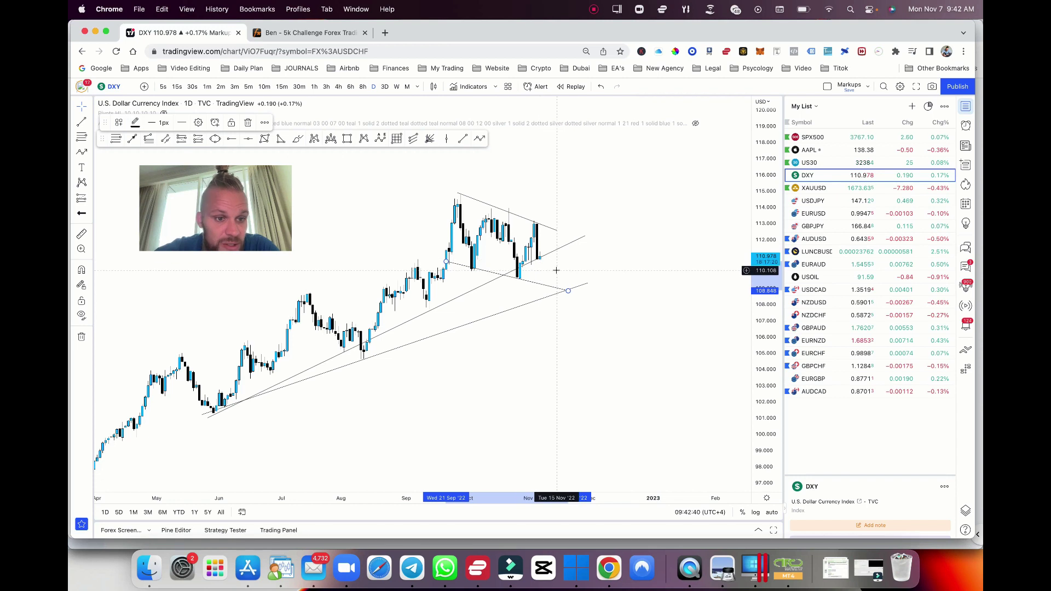
scroll(557, 271, "down", 4)
scroll(558, 271, "up", 1)
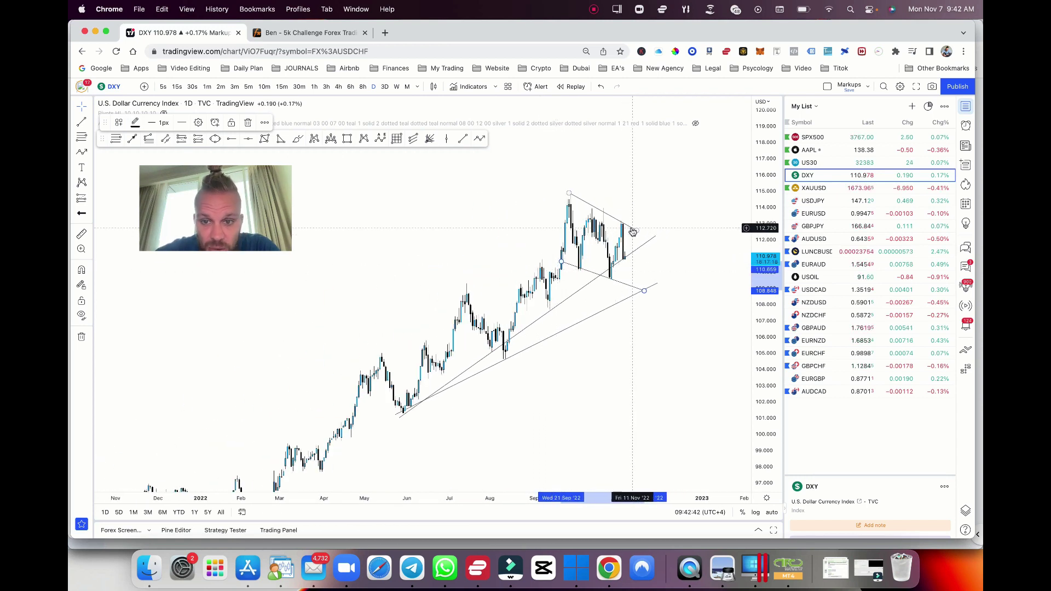
left_click_drag(633, 228, 632, 226)
left_click(636, 205)
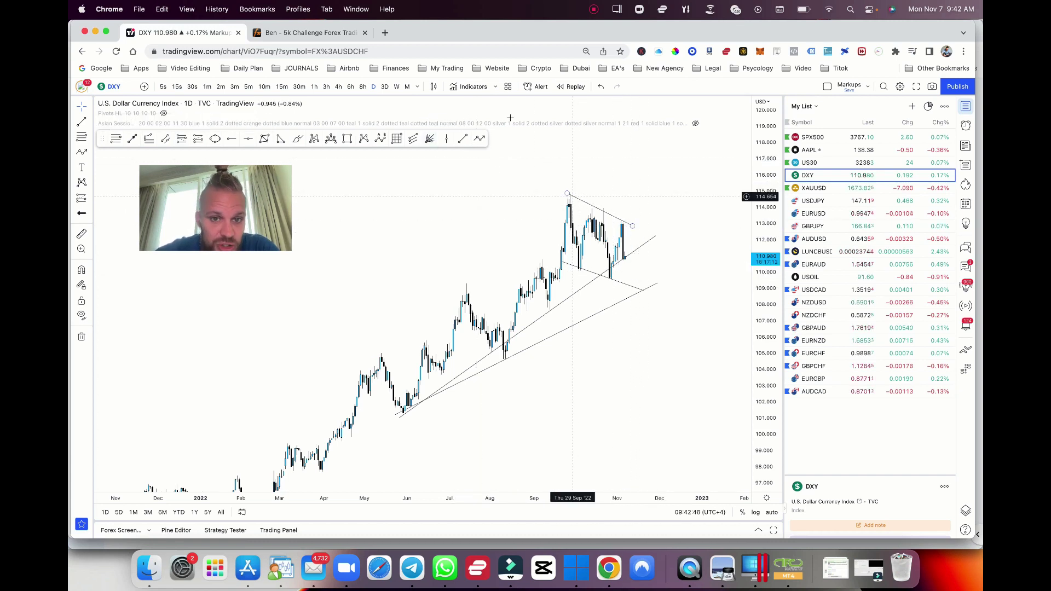
Step: Sketch a projected price path from the current price down to the lower descending line and back up to about 110.0, and delete it
left_click(478, 139)
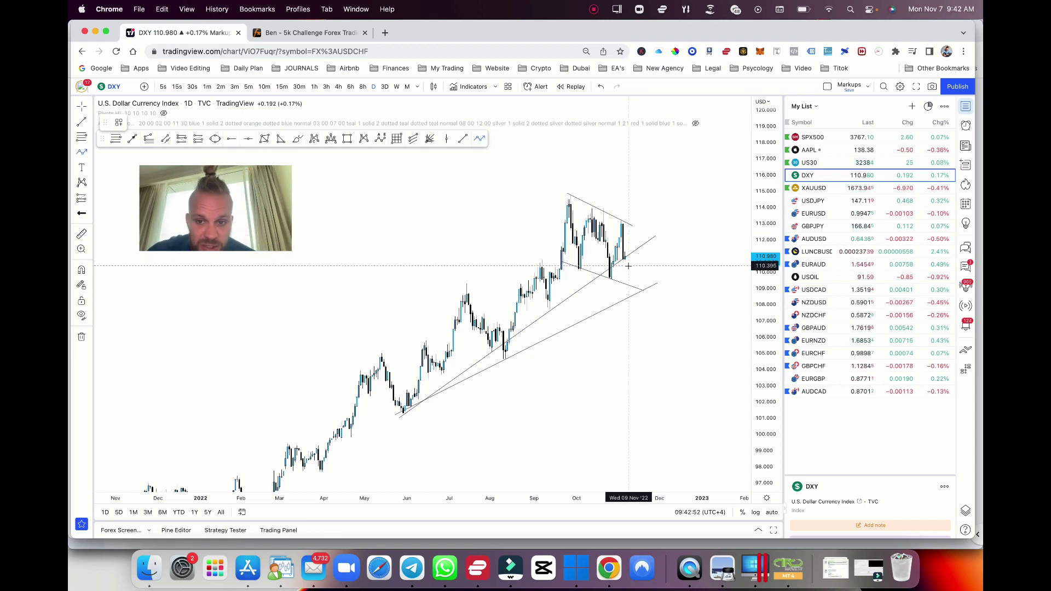
left_click(624, 263)
left_click(627, 270)
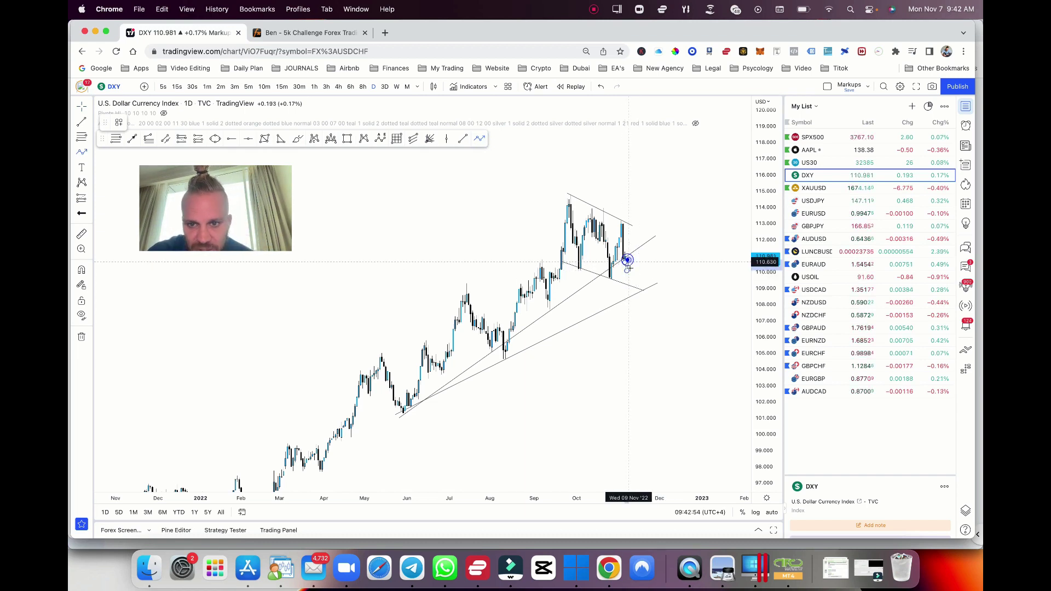
left_click(629, 260)
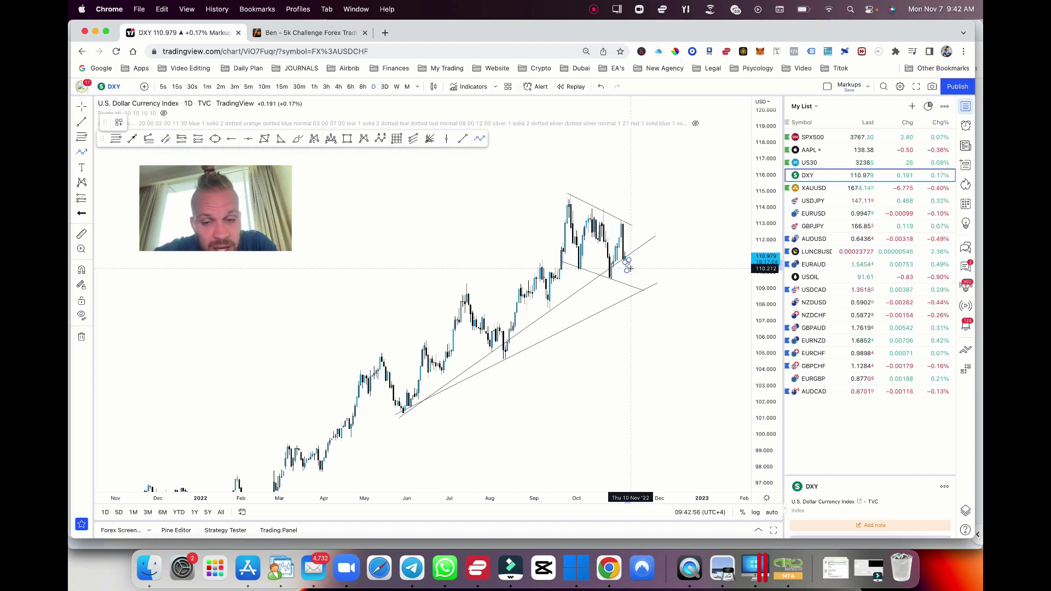
left_click(628, 268)
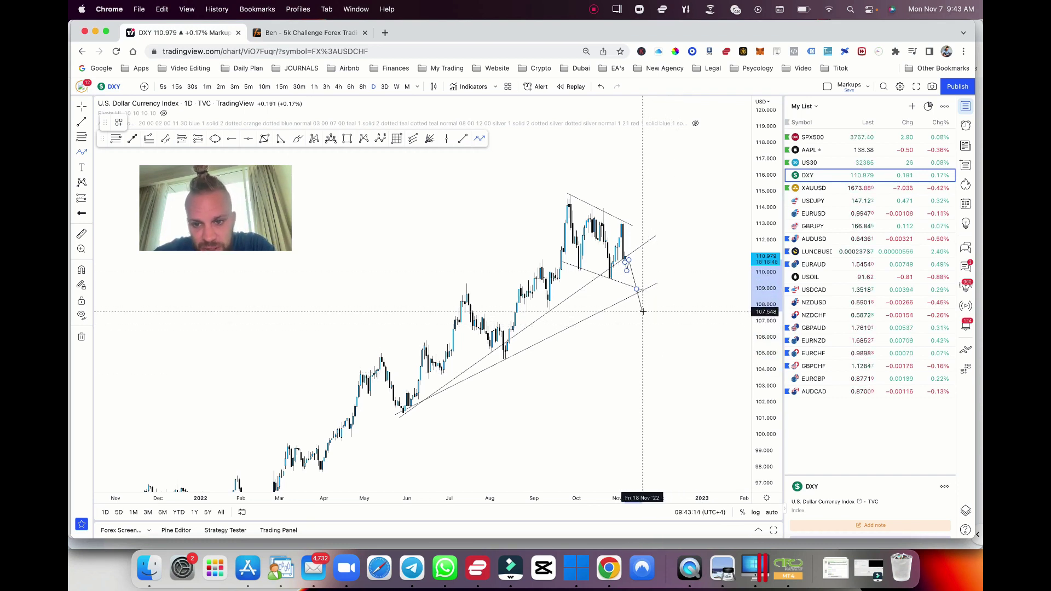
left_click(636, 288)
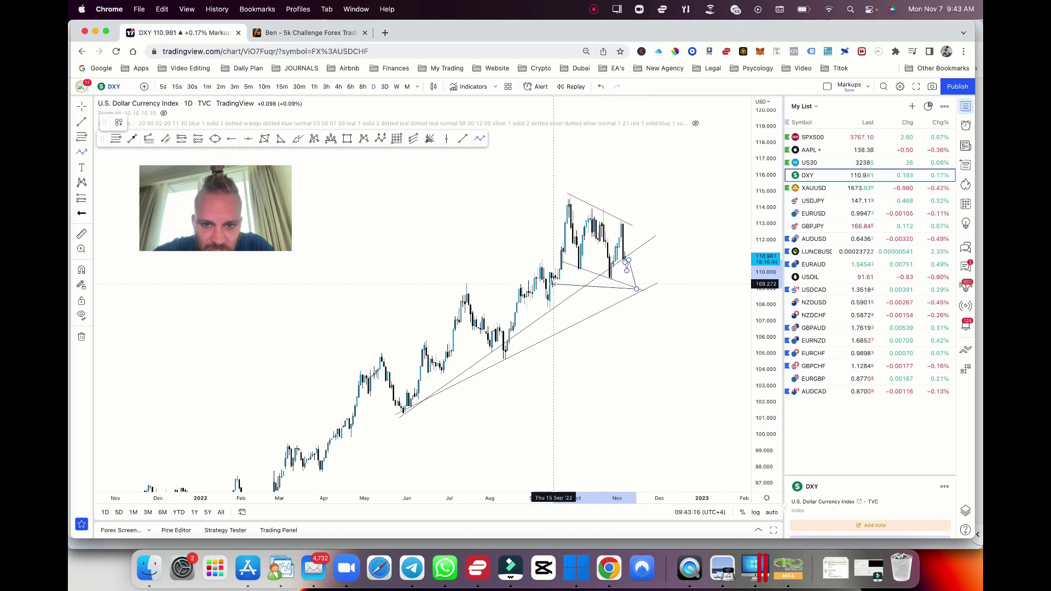
double_click(644, 271)
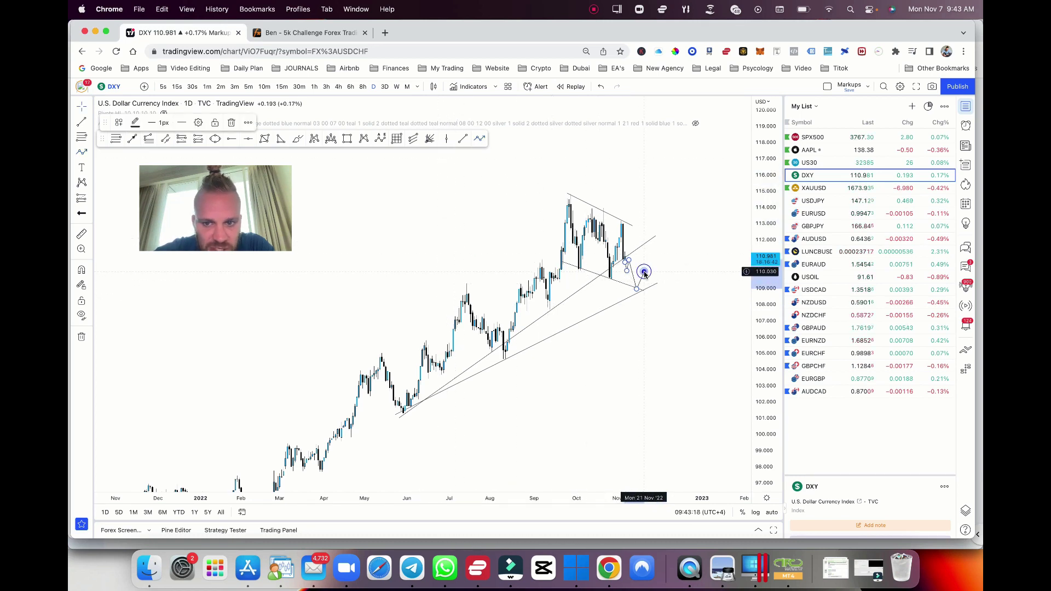
key("BackSpace")
Step: Draw a nearly horizontal trend line from the mid-July high at about 109.4, extending it past the latest candles at about 109.6
left_click(462, 138)
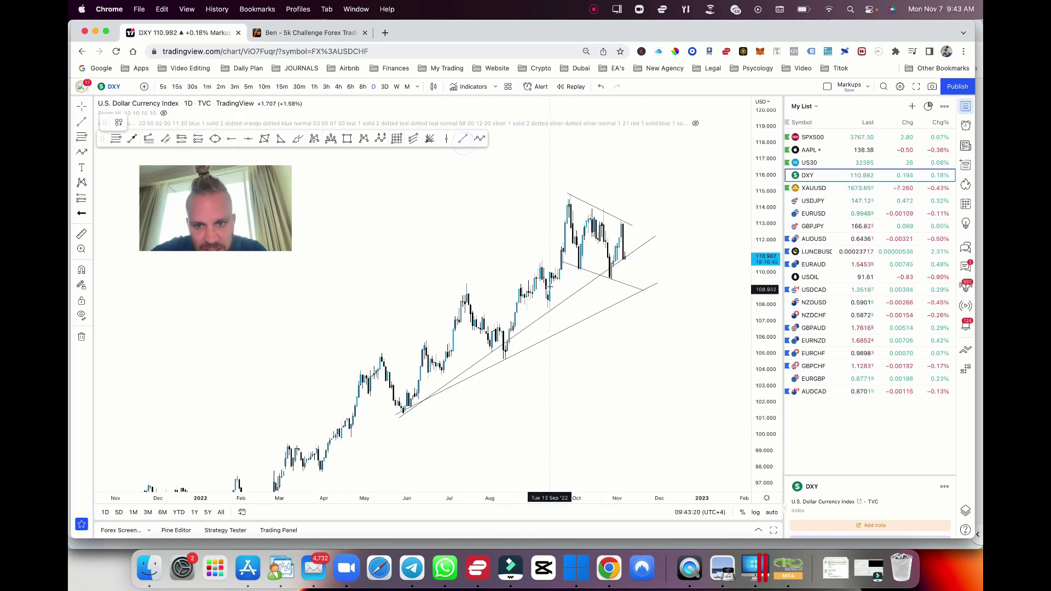
left_click(465, 282)
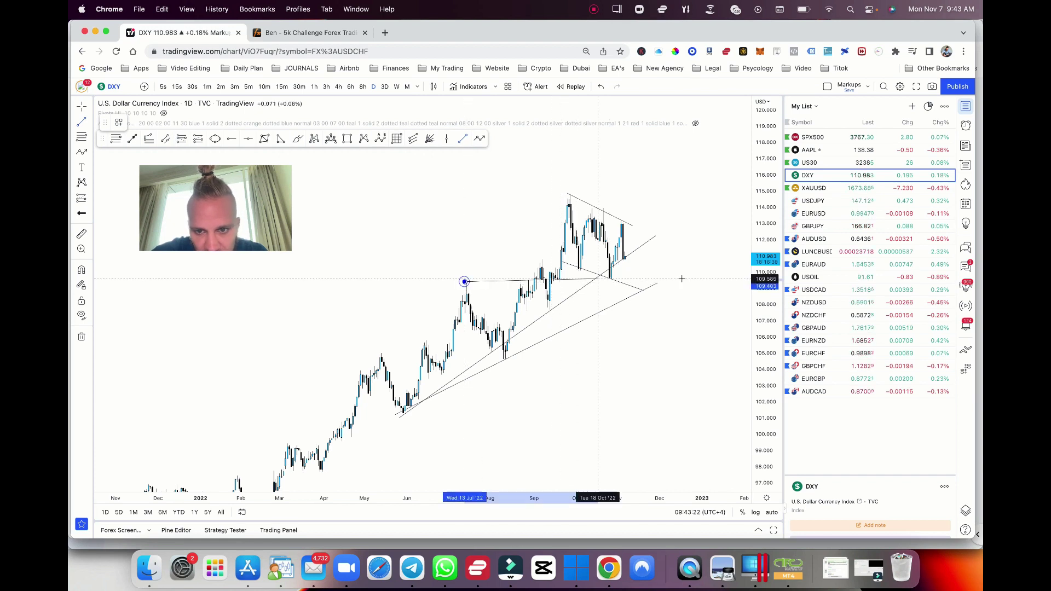
left_click(676, 279)
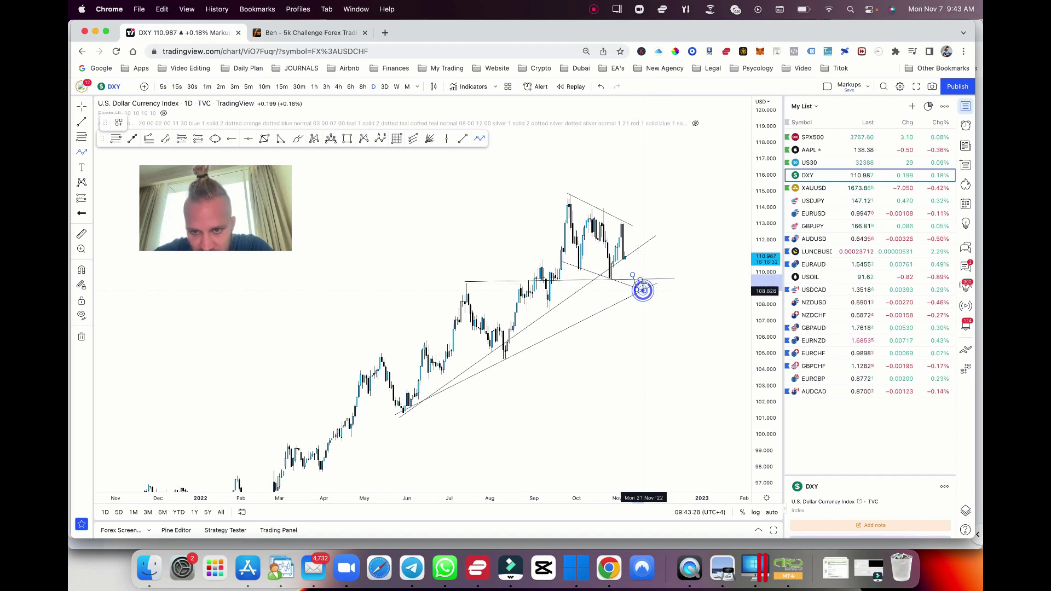
left_click(646, 269)
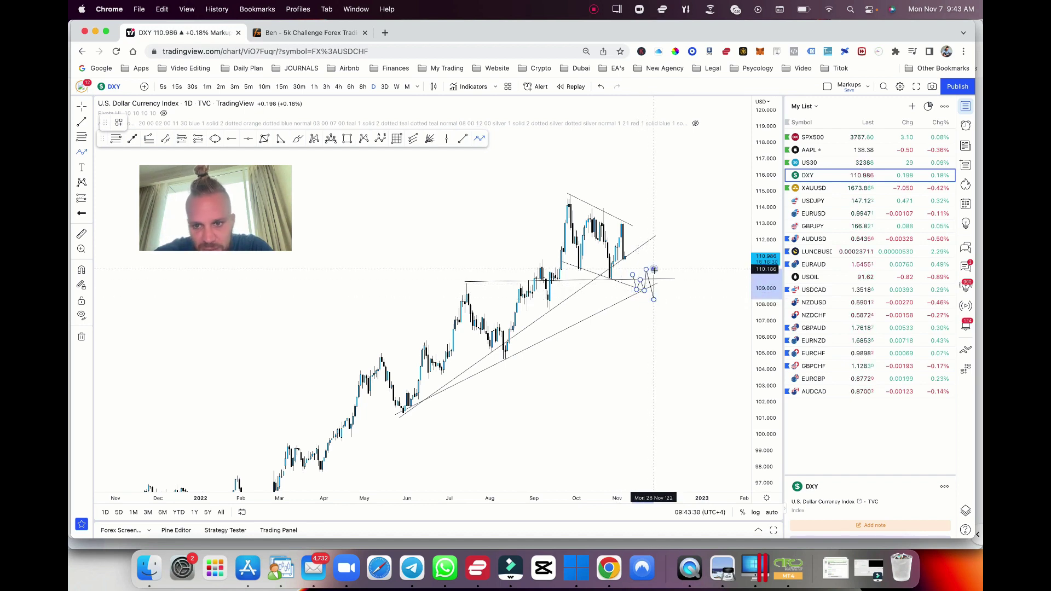
left_click(660, 282)
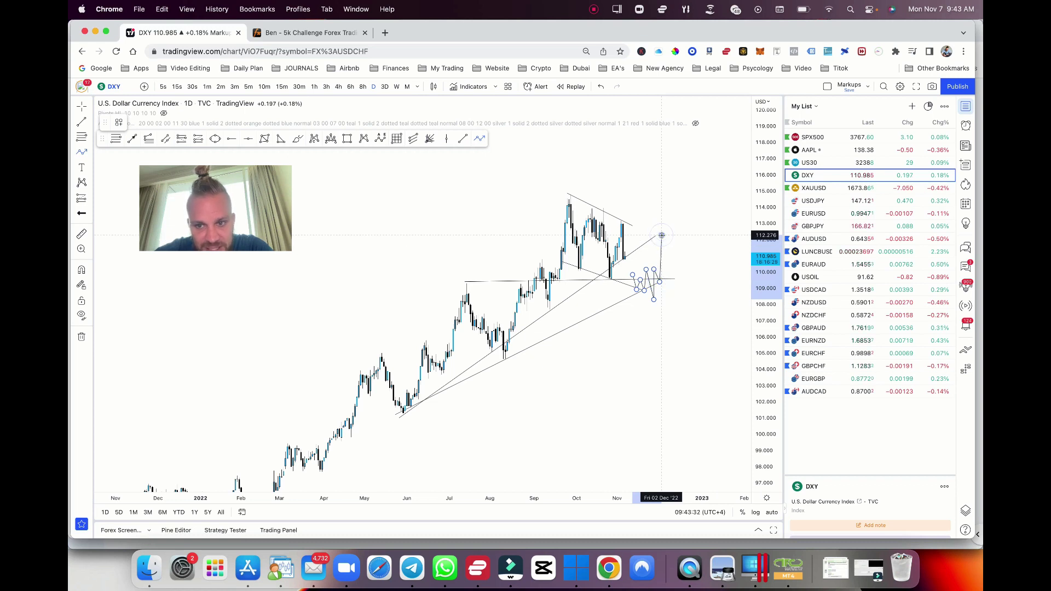
left_click(662, 236)
left_click(677, 273)
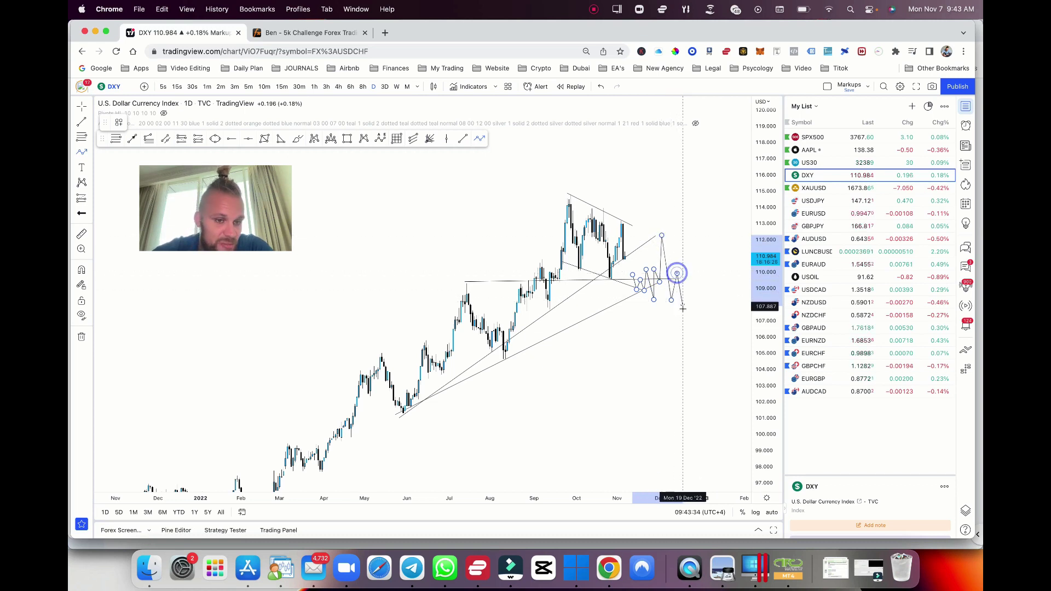
left_click(687, 316)
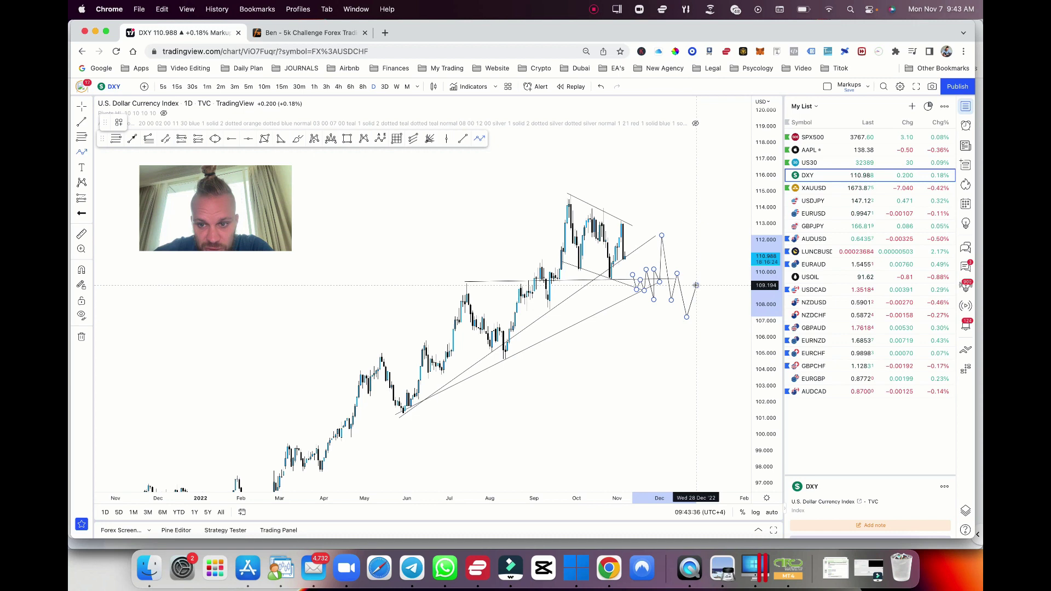
key("Escape")
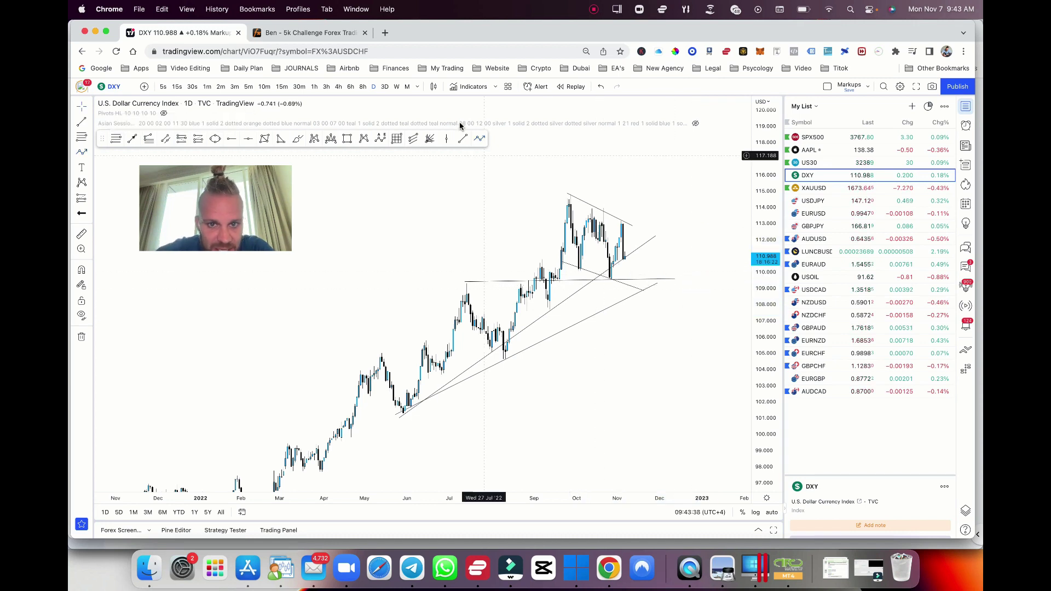
Step: Sketch a zigzag path from the current price to just below the rising trend line, ending with a rally to about 112.4 in late November
left_click(481, 137)
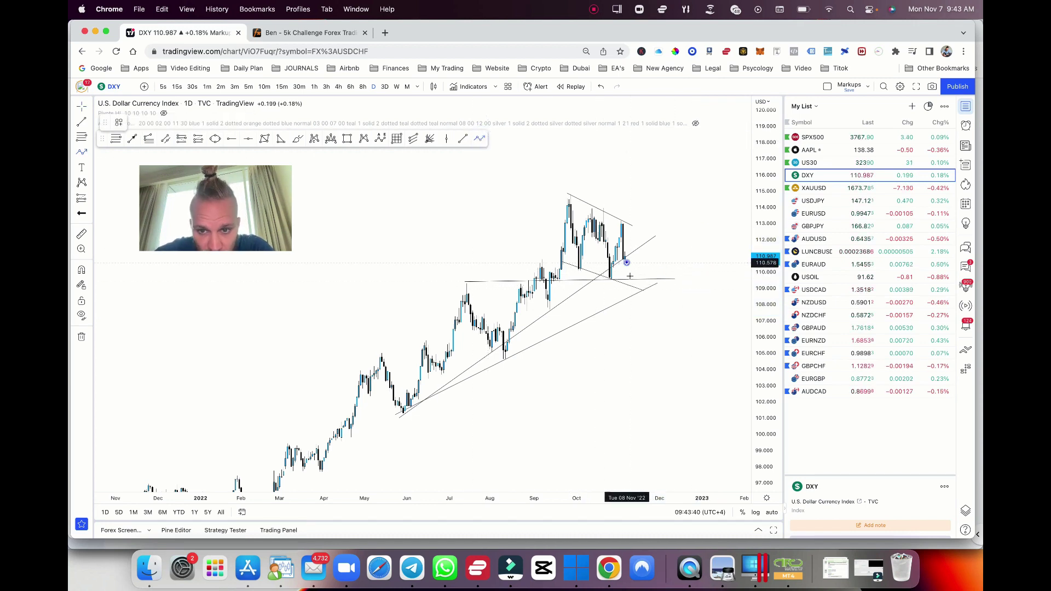
left_click(627, 263)
left_click(630, 285)
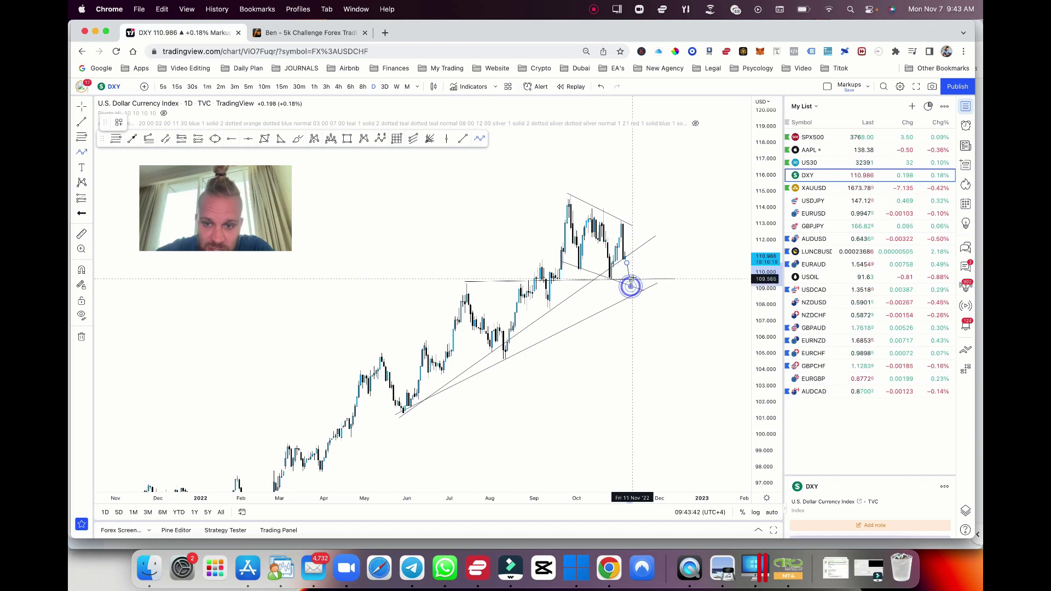
left_click(634, 285)
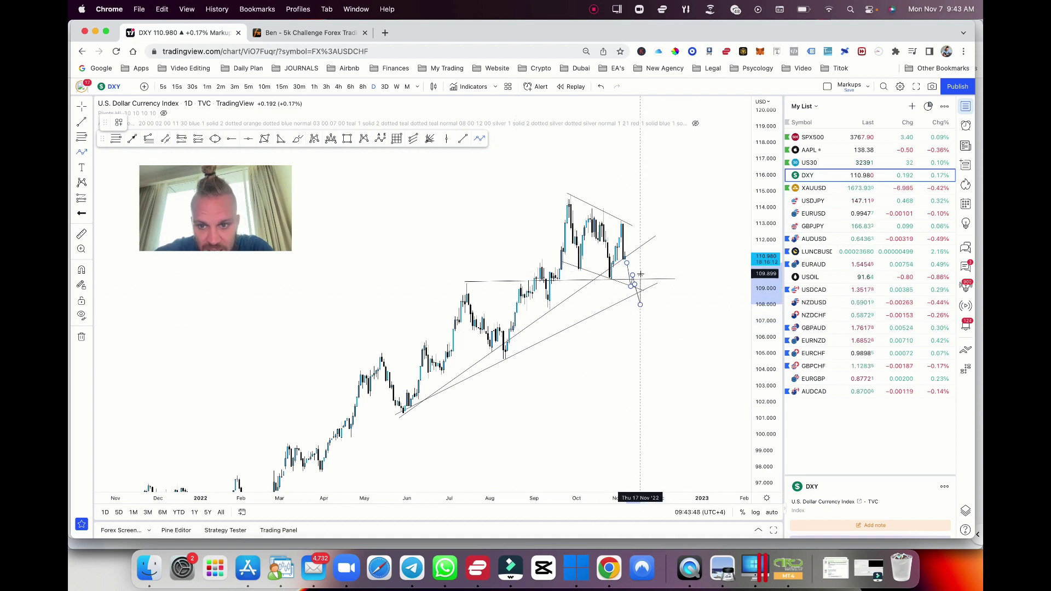
left_click(640, 274)
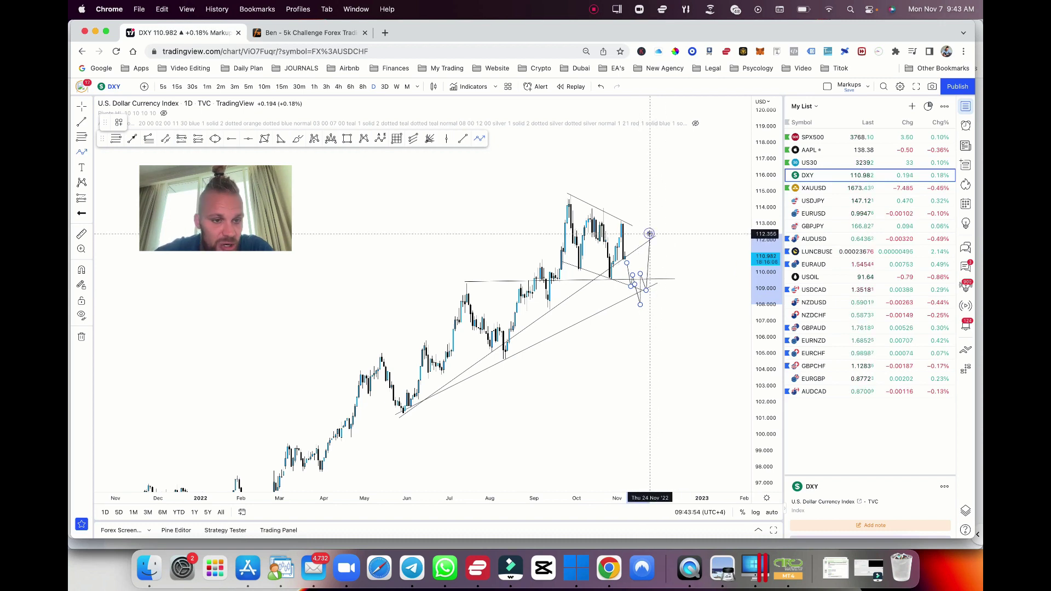
left_click(650, 234)
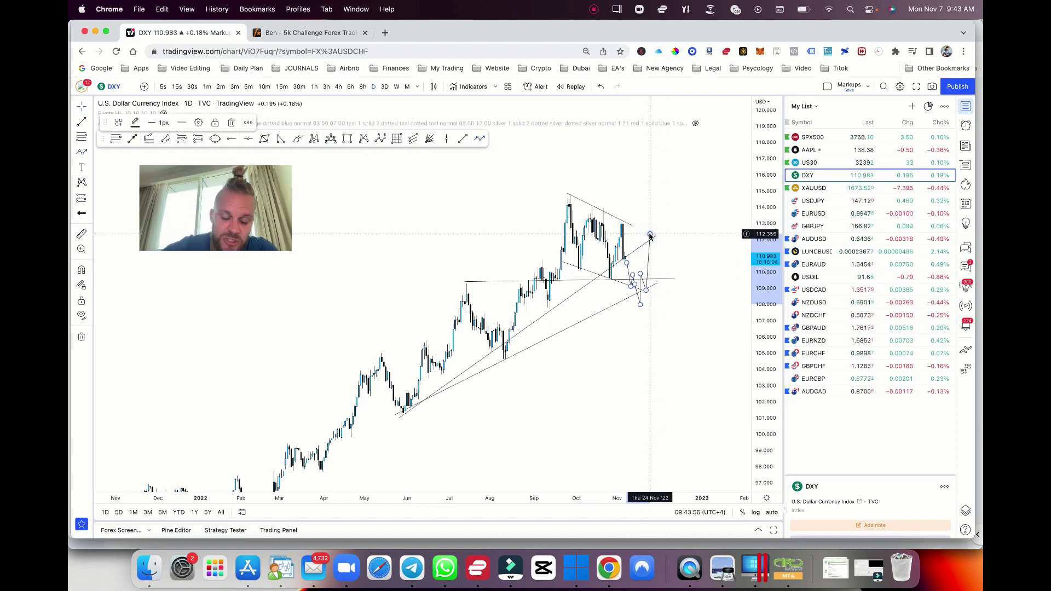
Step: Delete the zigzag price path from the Dollar Index chart
key("Delete")
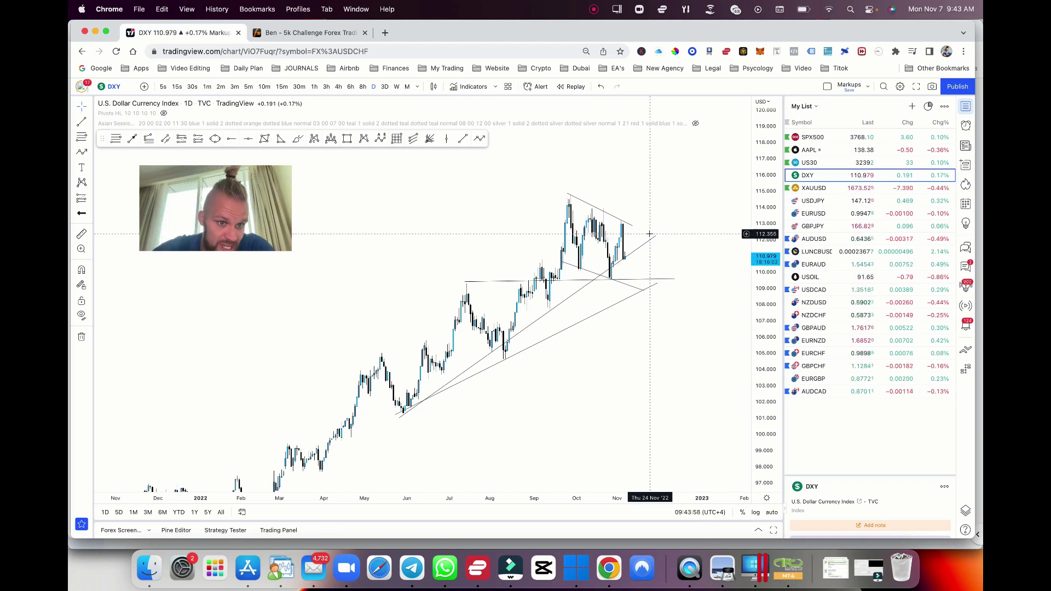
scroll(659, 226, "down", 2)
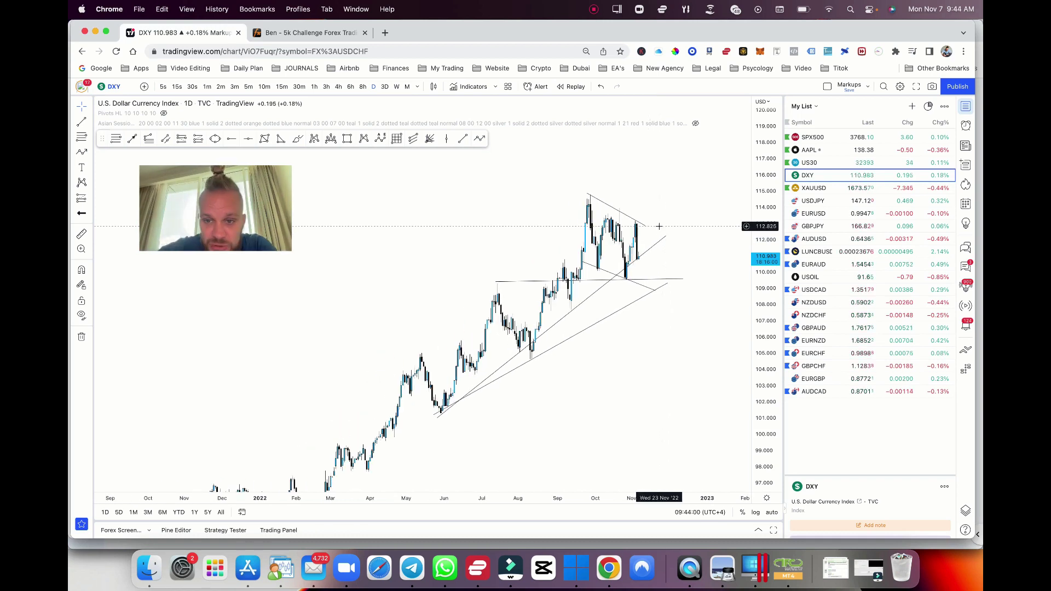
scroll(660, 226, "up", 1)
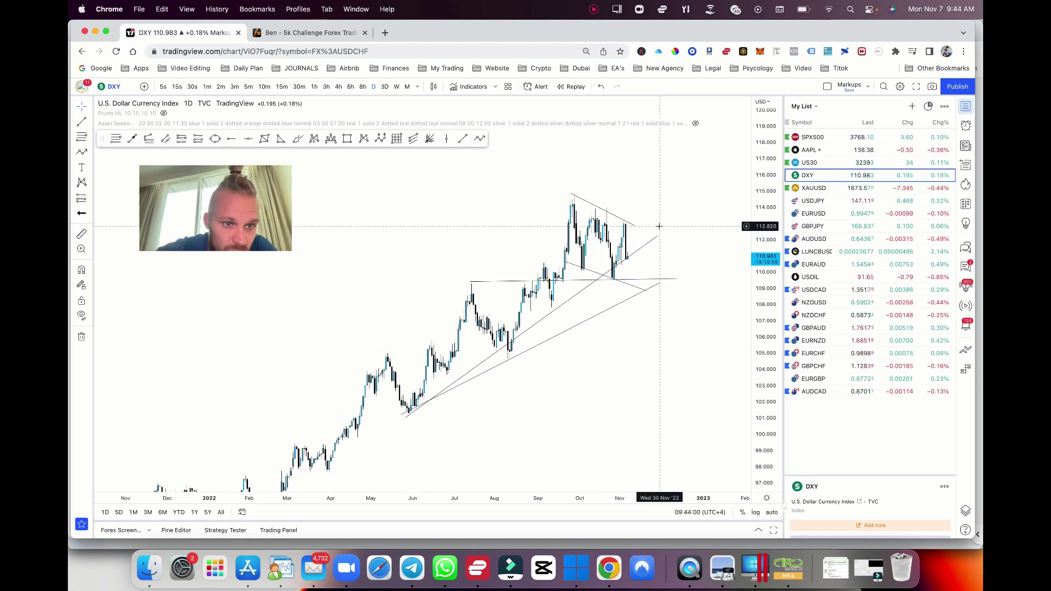
Step: Open the XAUUSD chart and draw a horizontal line beneath the late-September to early-November lows at about 1617, extending it to mid-November
left_click(815, 189)
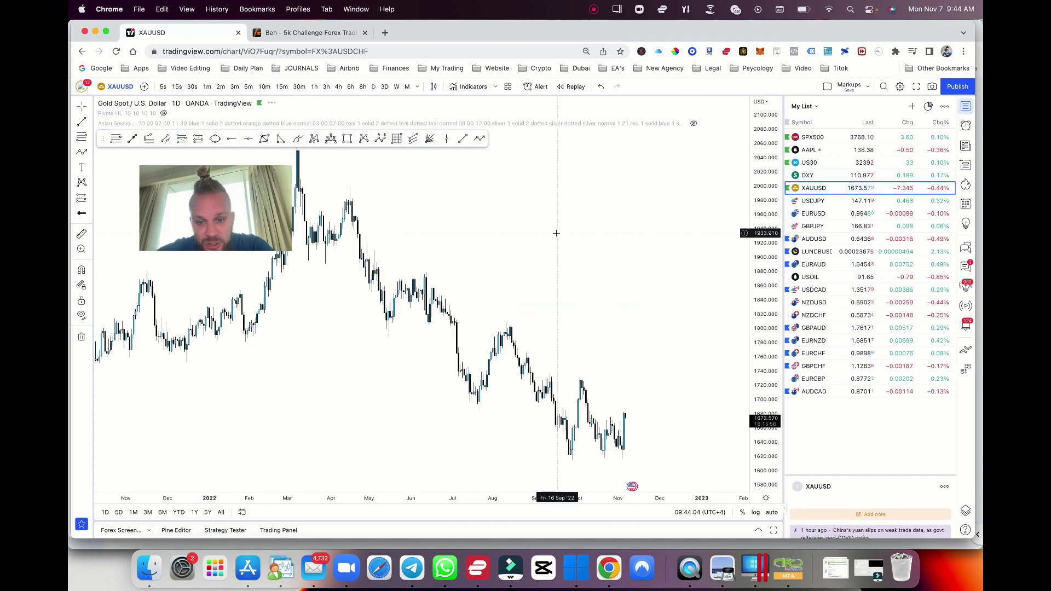
scroll(556, 230, "down", 2)
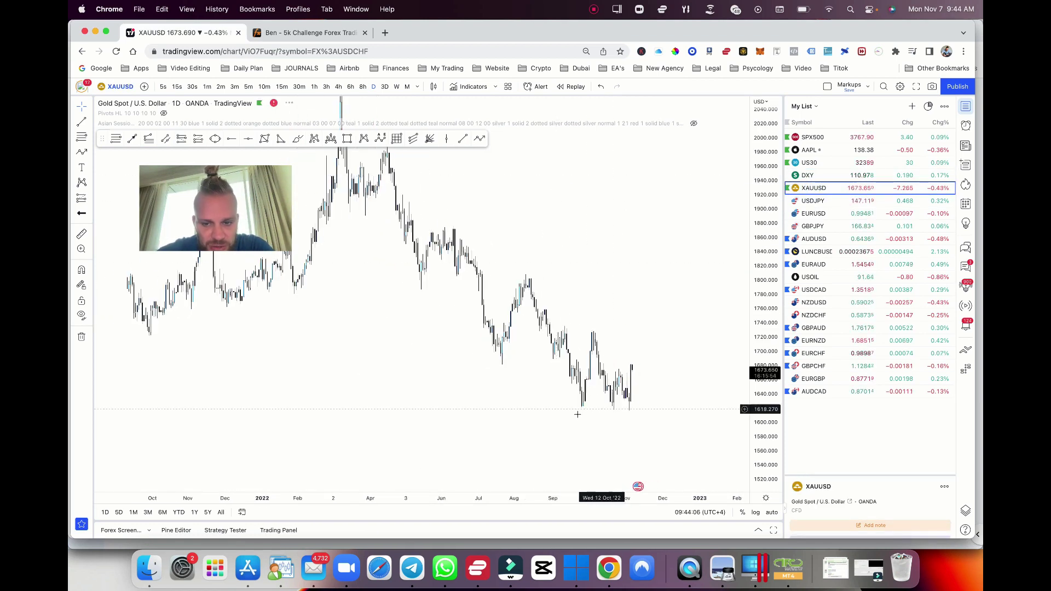
left_click(463, 139)
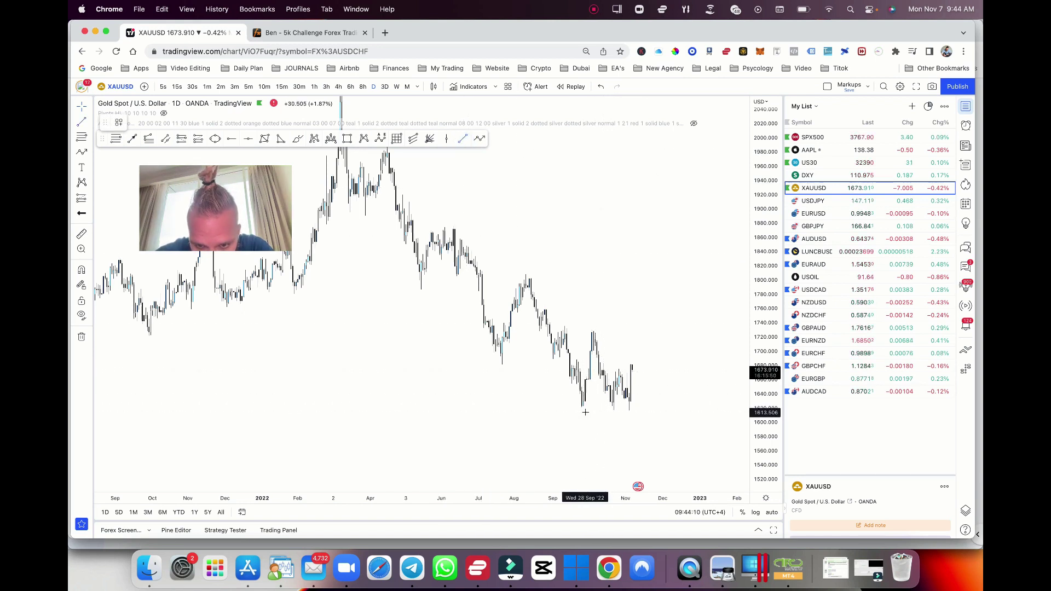
left_click(585, 412)
left_click(649, 411)
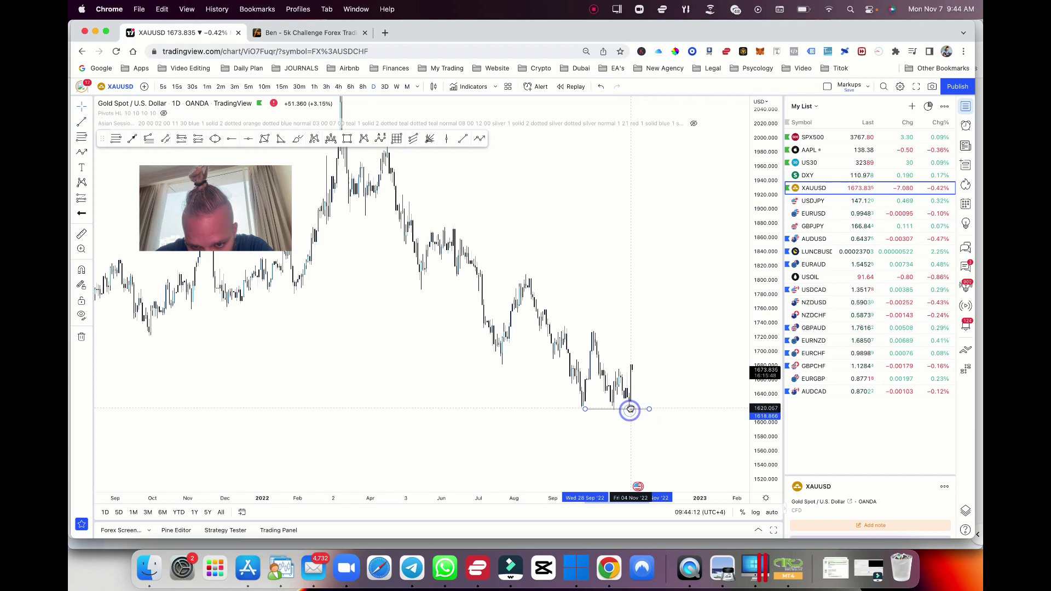
Step: Label the horizontal line under the gold lows with the text "$"
double_click(635, 412)
type("$")
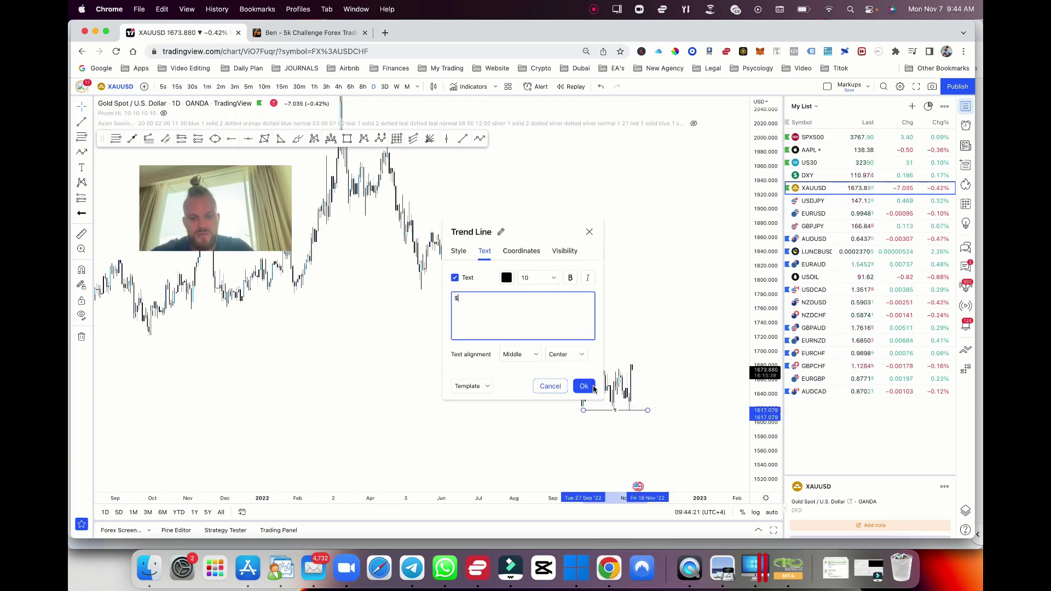
left_click(583, 386)
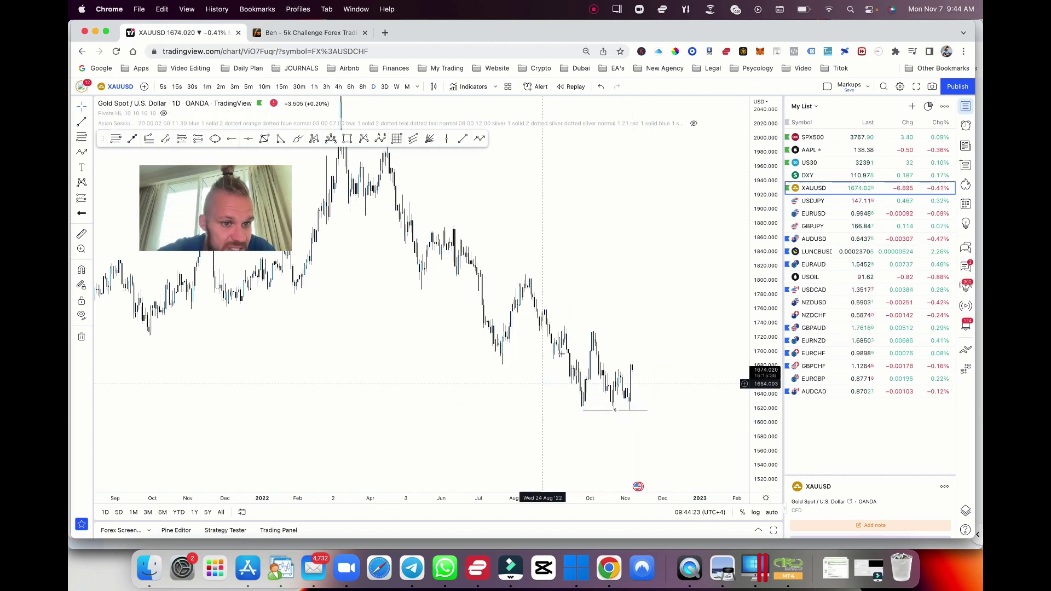
Step: Sketch a zigzag path on the DXY chart from the current price to just below the shallower rising trend line, and discard it
left_click(809, 175)
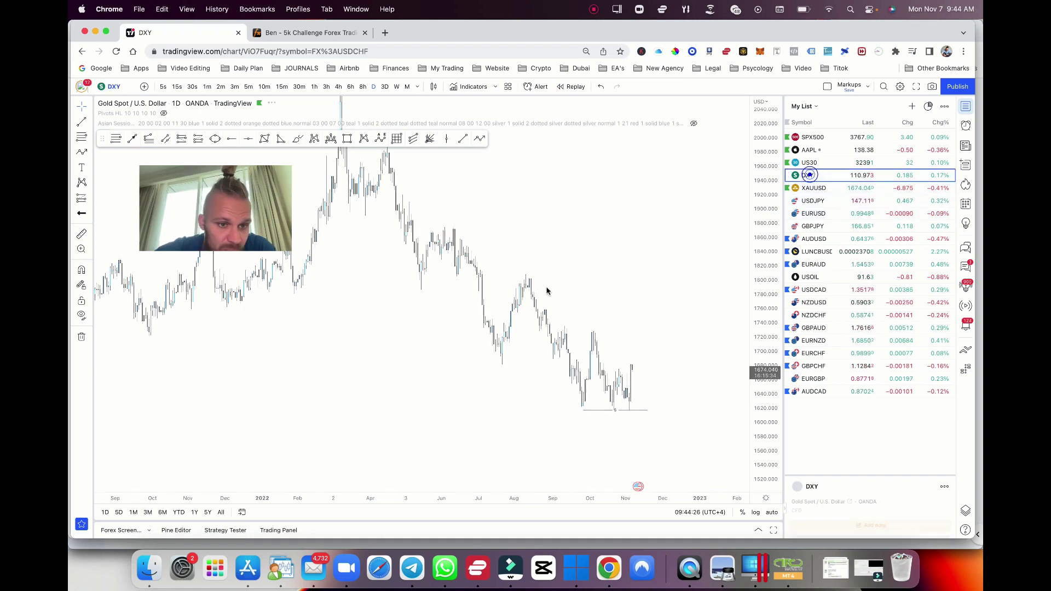
left_click_drag(673, 186, 629, 239)
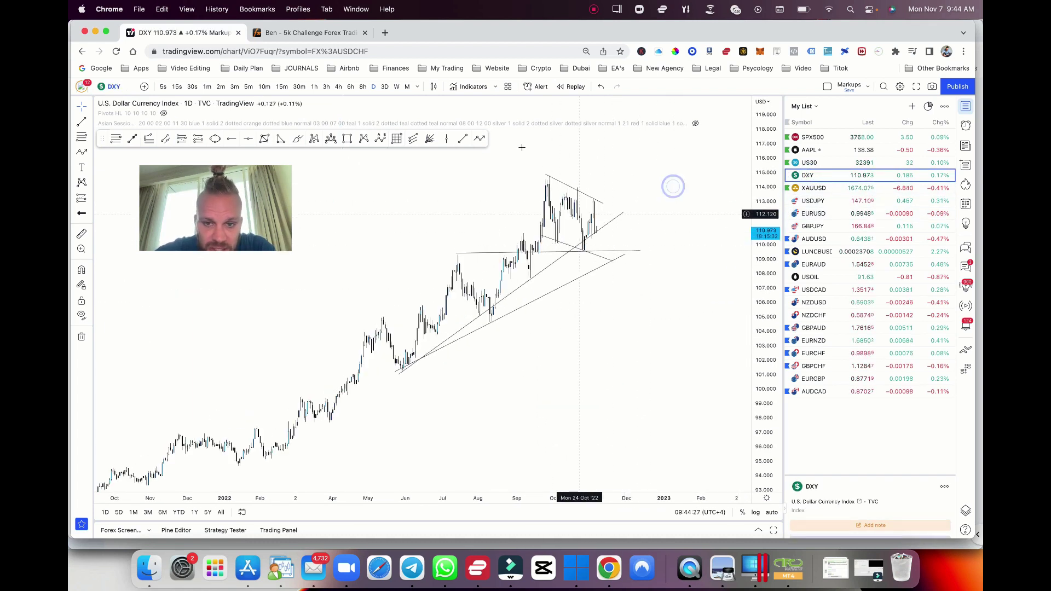
left_click(480, 139)
left_click(599, 239)
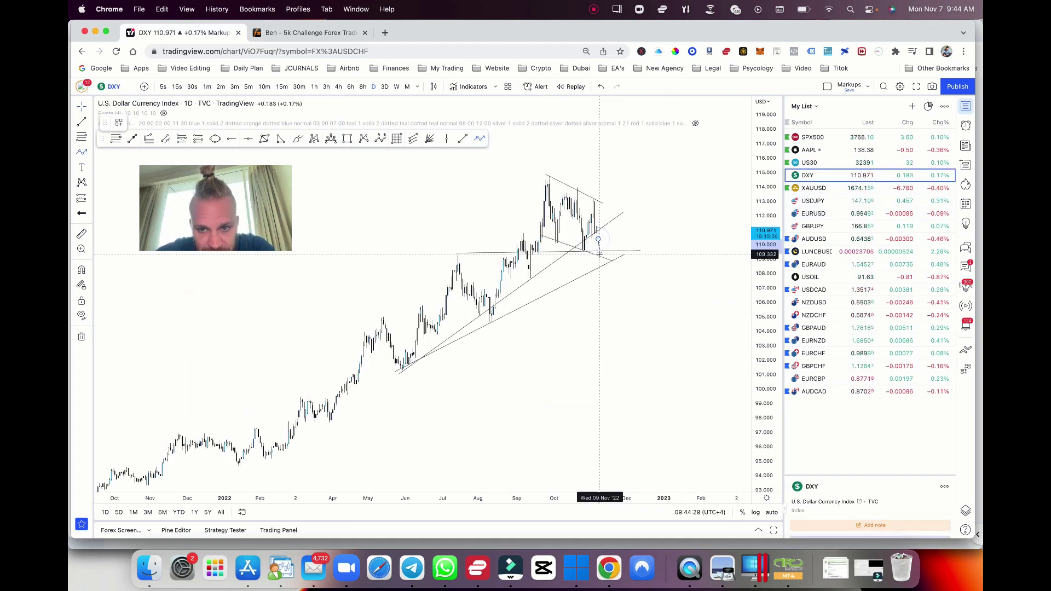
left_click(601, 255)
left_click(604, 245)
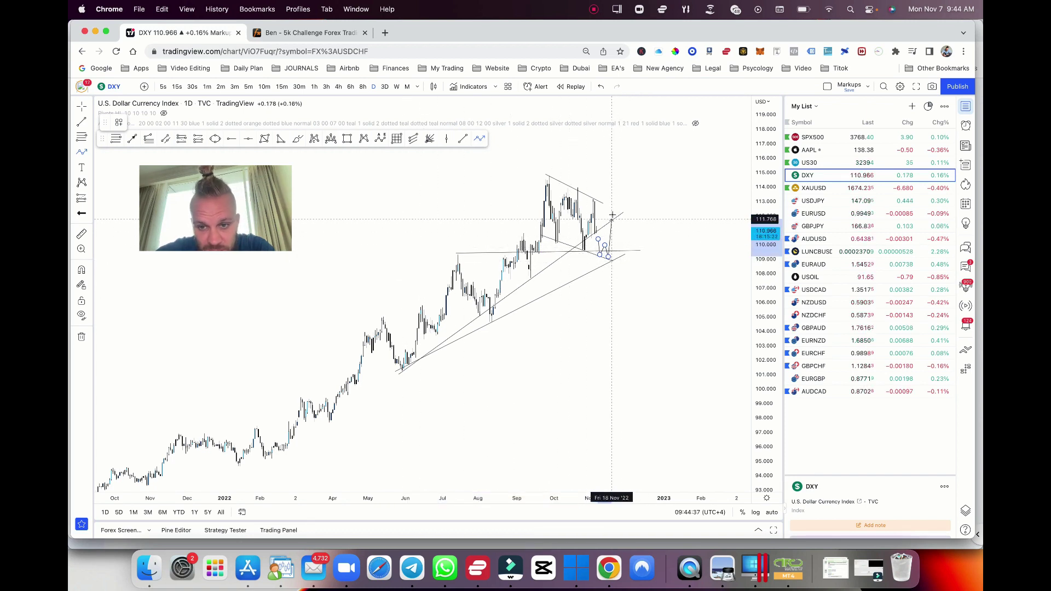
left_click(610, 234)
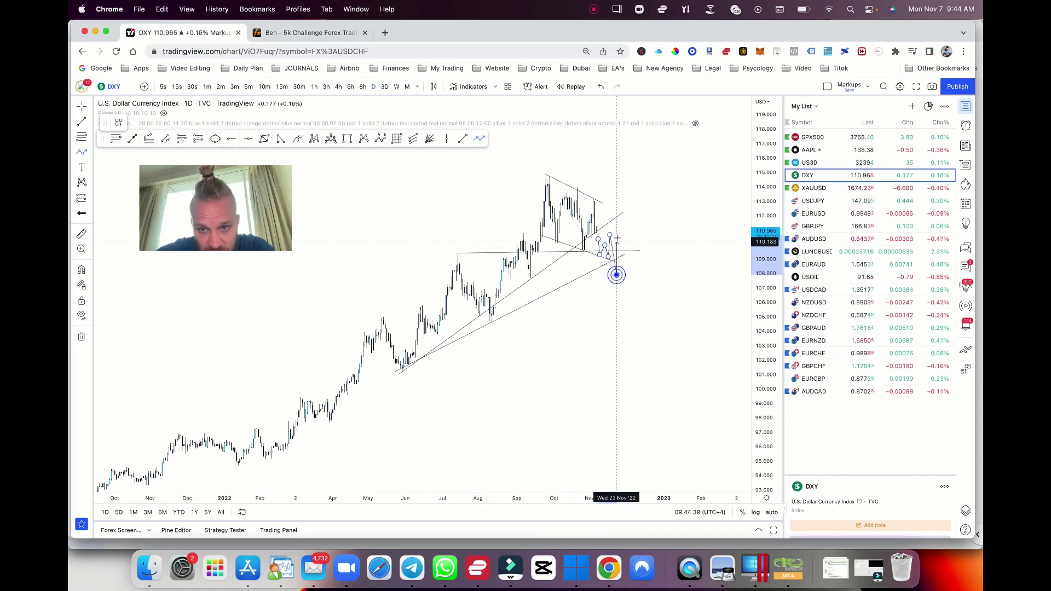
key("Escape")
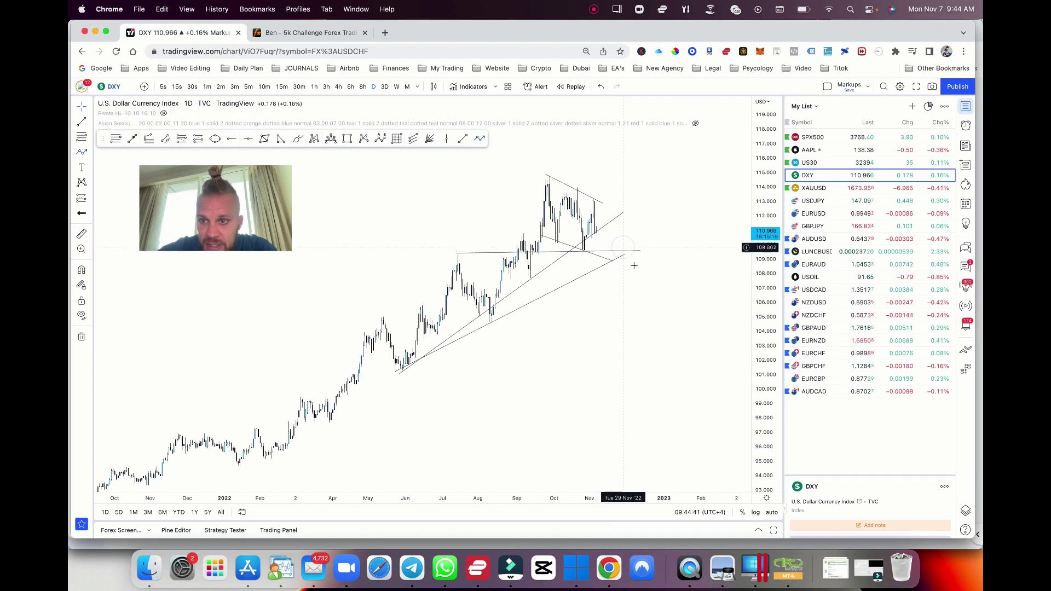
Step: Switch between the XAUUSD and DXY charts to compare gold's recent price action with the Dollar Index, ending on gold
left_click(845, 187)
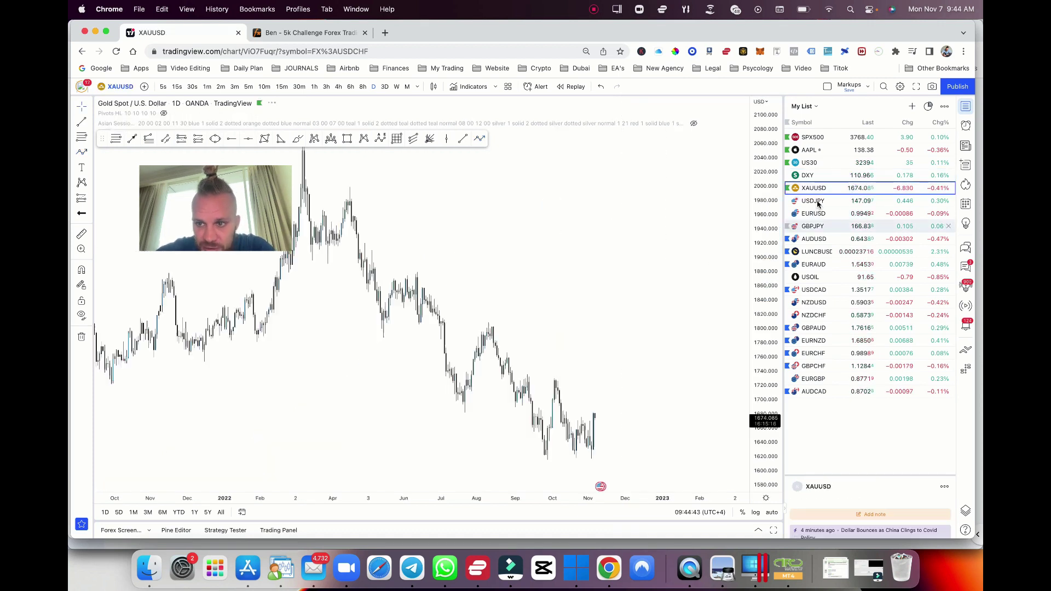
left_click(803, 166)
left_click(803, 176)
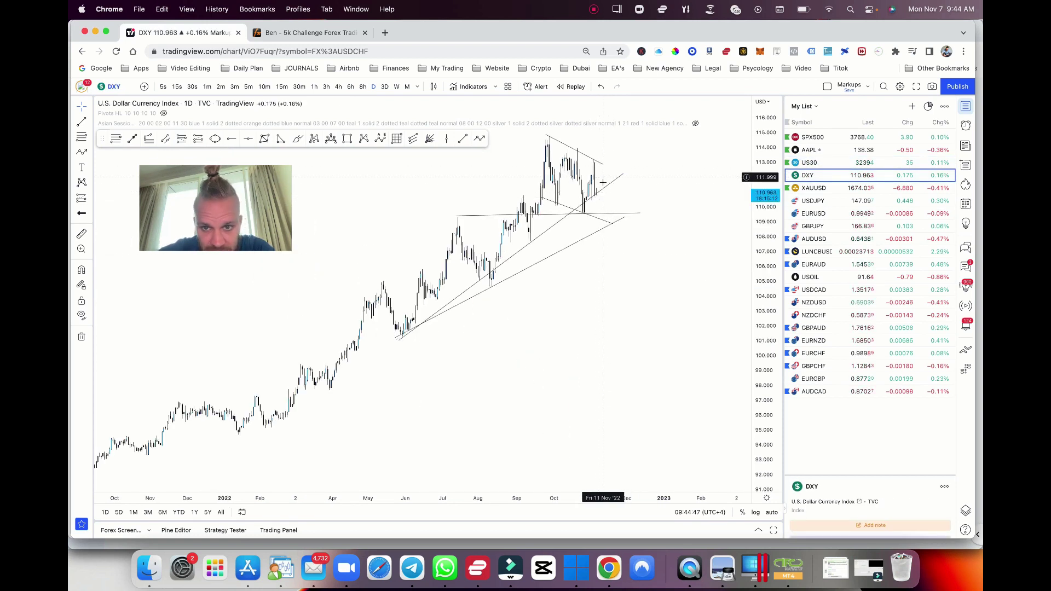
key("Down")
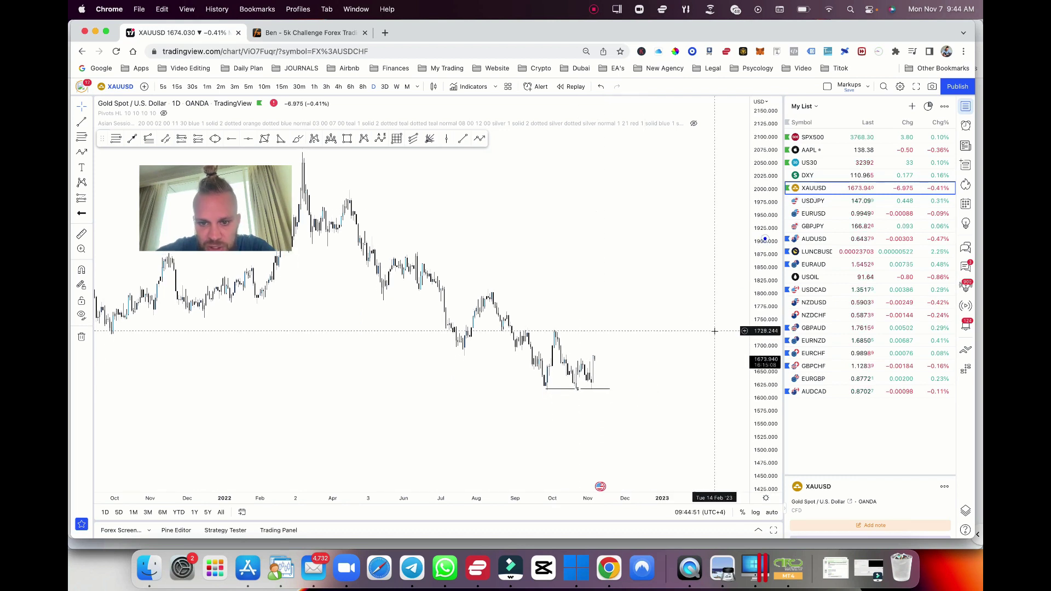
left_click(485, 286)
left_click_drag(491, 293, 604, 364)
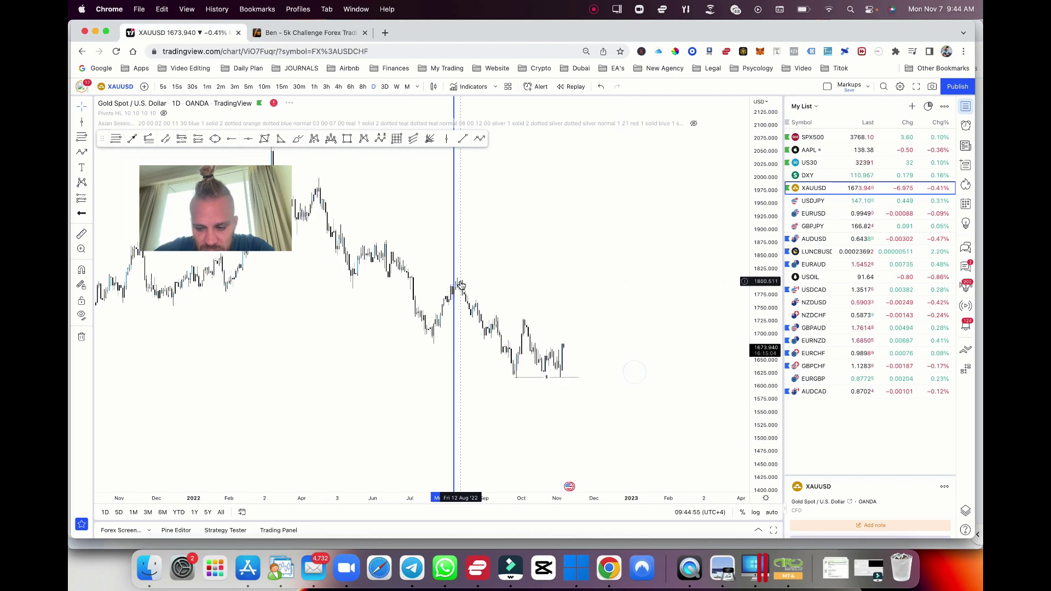
left_click(455, 282)
key("Delete")
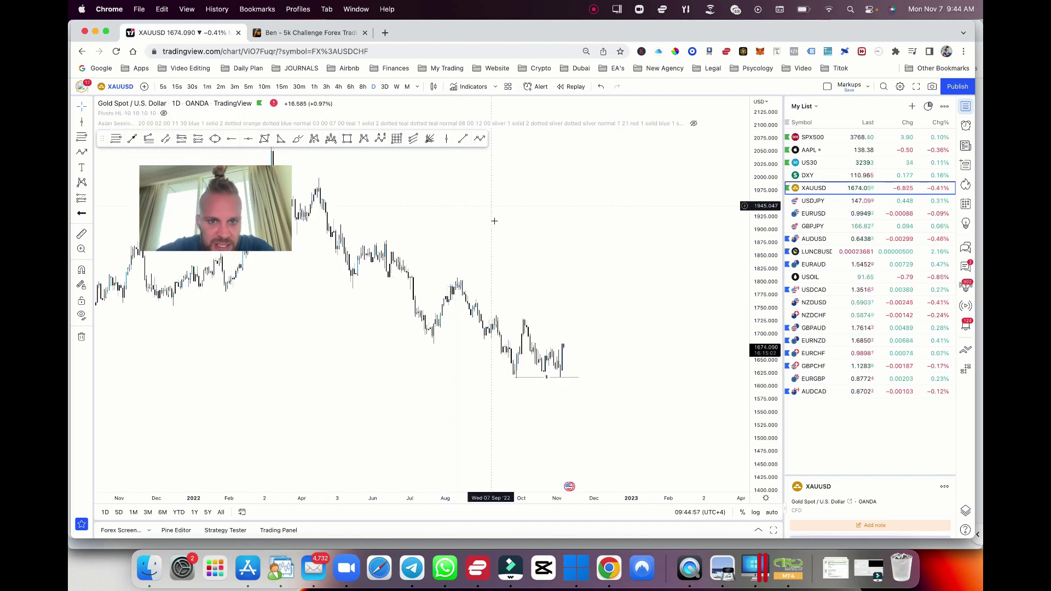
Step: Draw a descending trend line on gold from the August high at about 1812 along the October high, extending it to late November
left_click(458, 143)
key("alt+t")
left_click(455, 276)
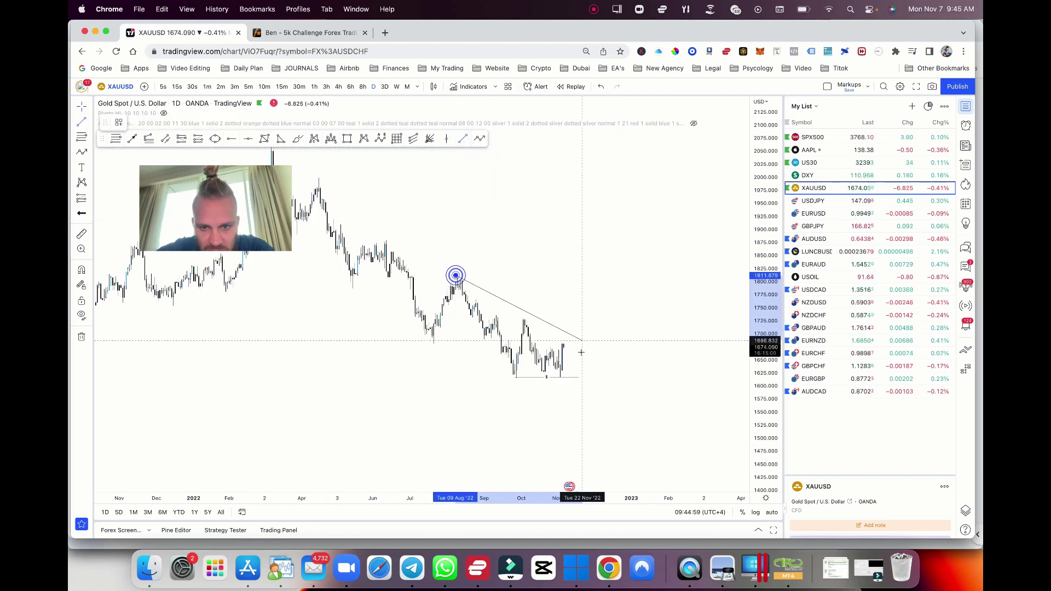
left_click(581, 356)
scroll(580, 340, "up", 2)
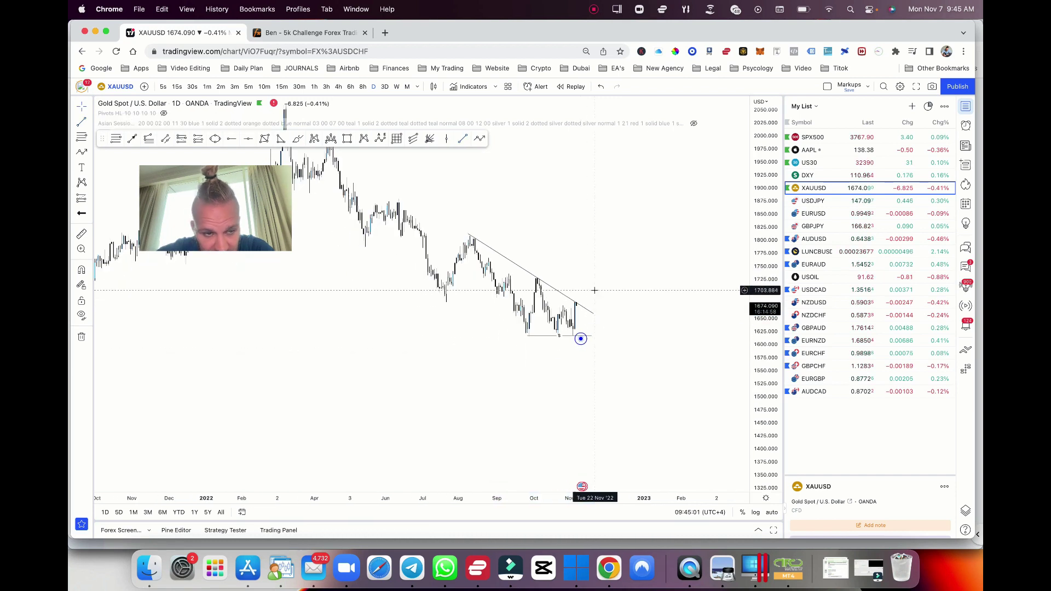
scroll(666, 263, "up", 3)
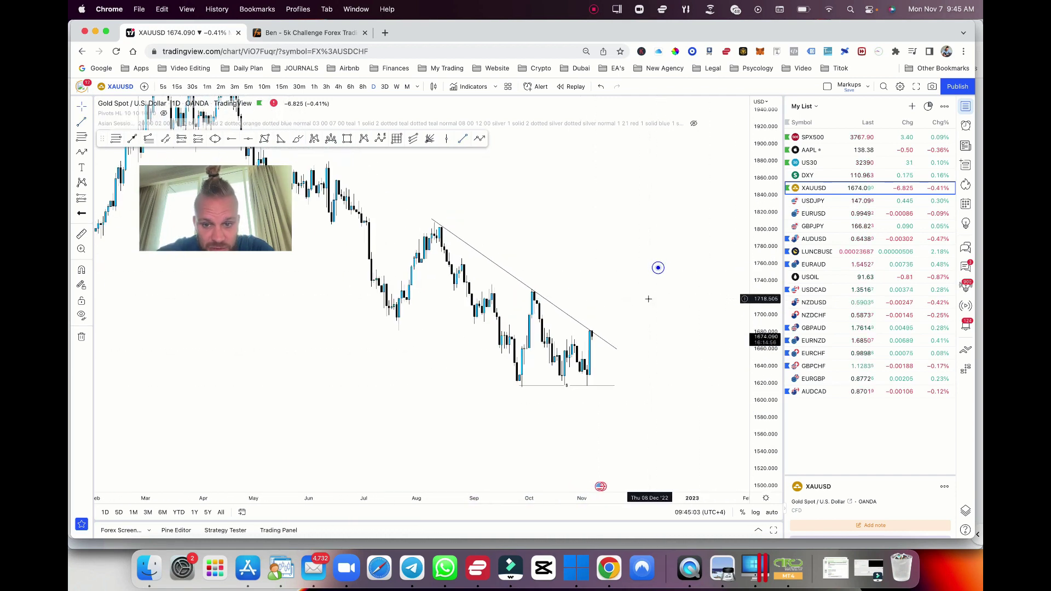
Step: Compare the Dollar Index's rising trend lines with gold's descending trend line and lows by viewing both charts in turn
key("Up")
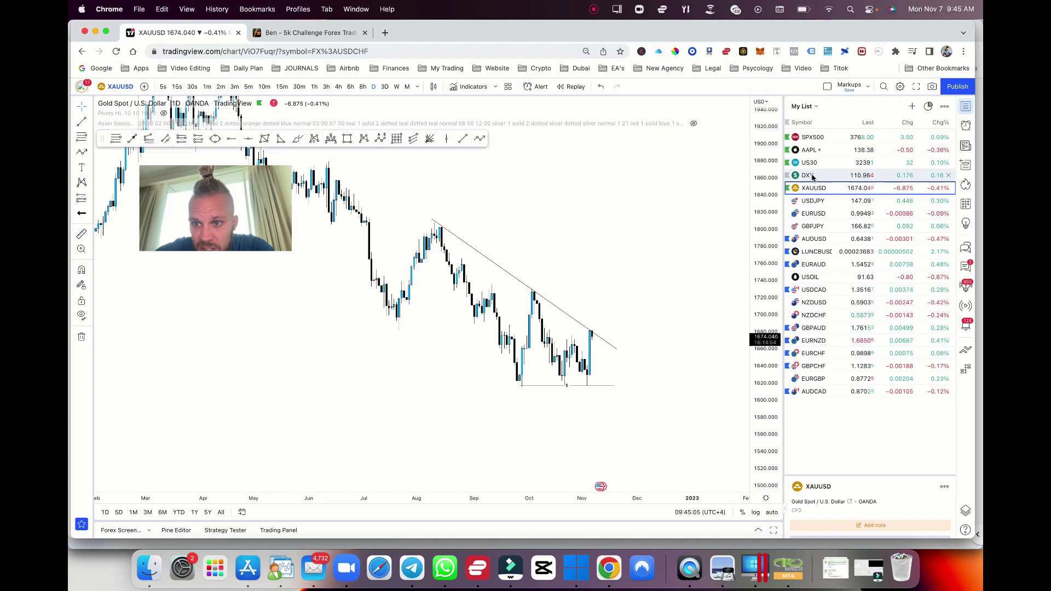
scroll(639, 201, "up", 1)
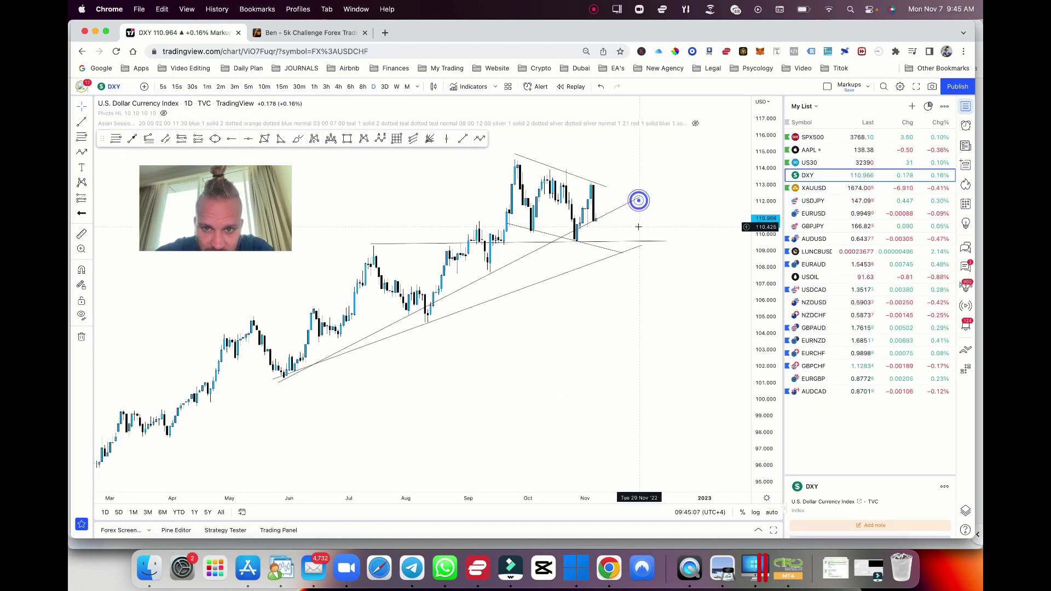
left_click(811, 188)
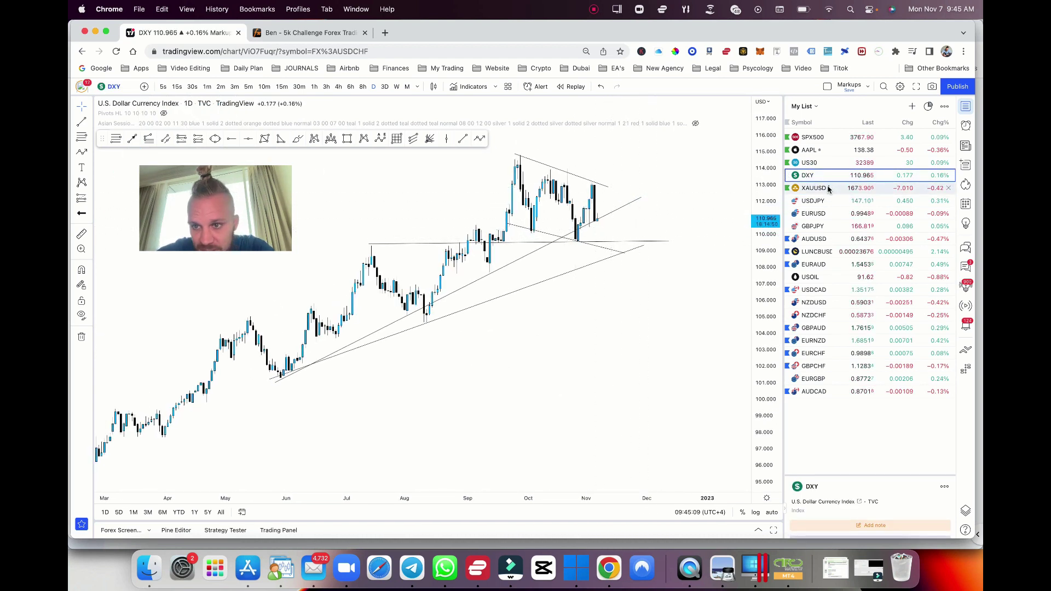
scroll(613, 378, "up", 1)
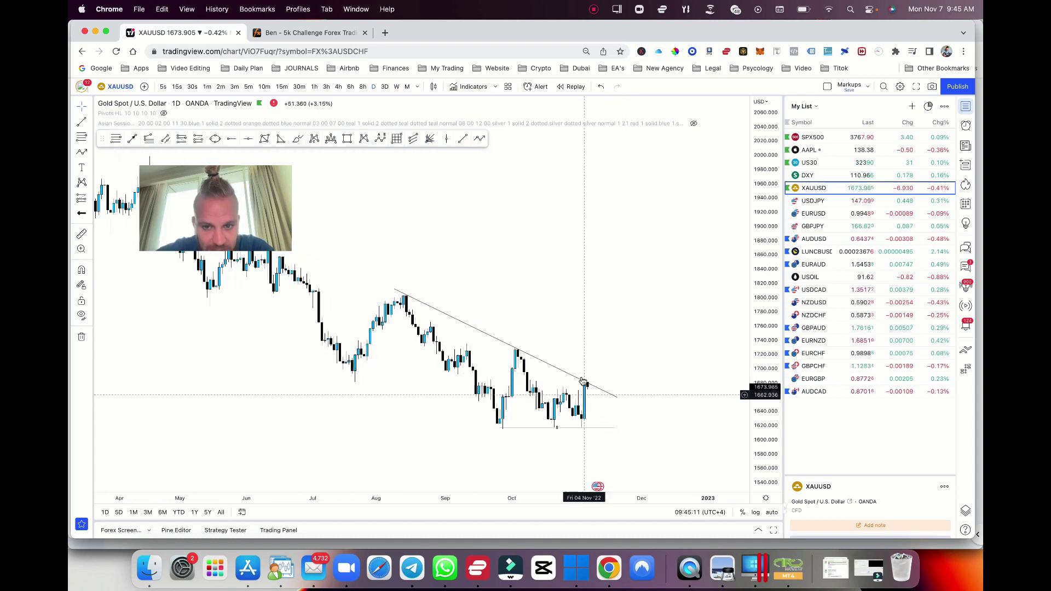
scroll(611, 410, "down", 3)
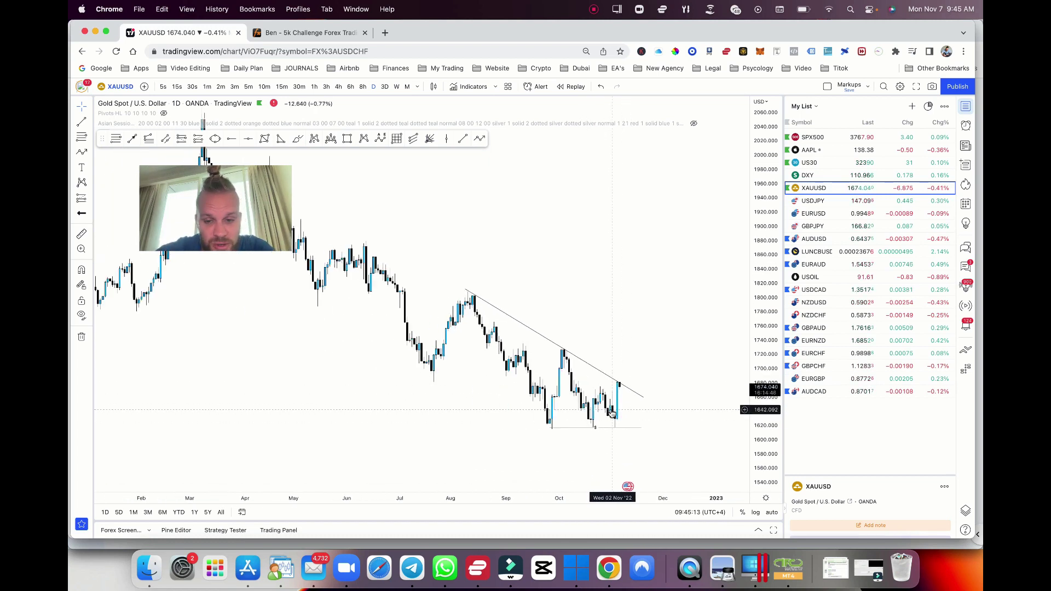
left_click(808, 175)
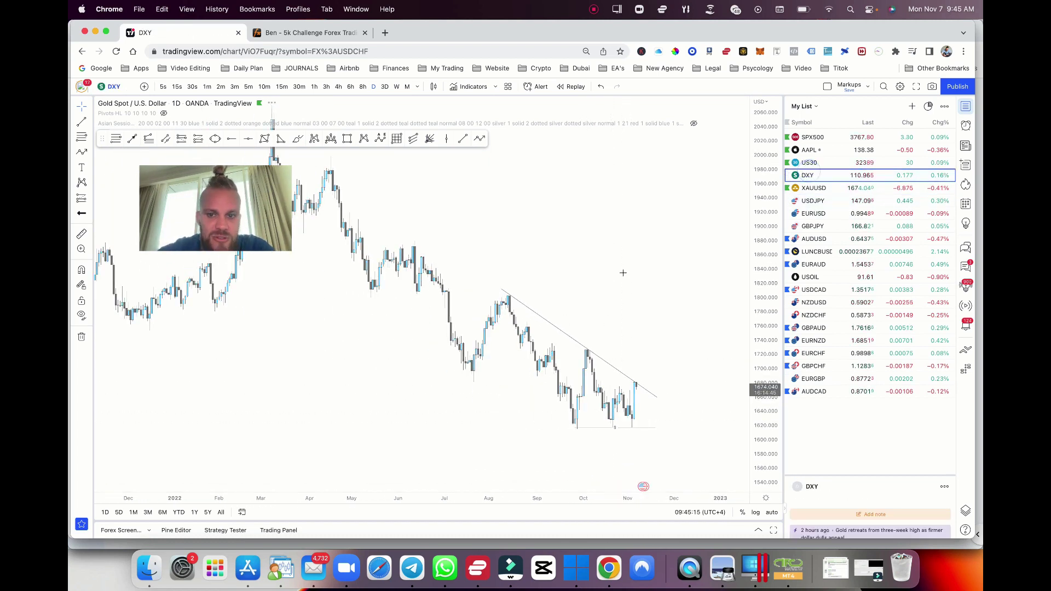
Step: Return to XAUUSD and draw horizontal levels to late November at about 1675 from late October and about 1730 from the early-October high
key("Down")
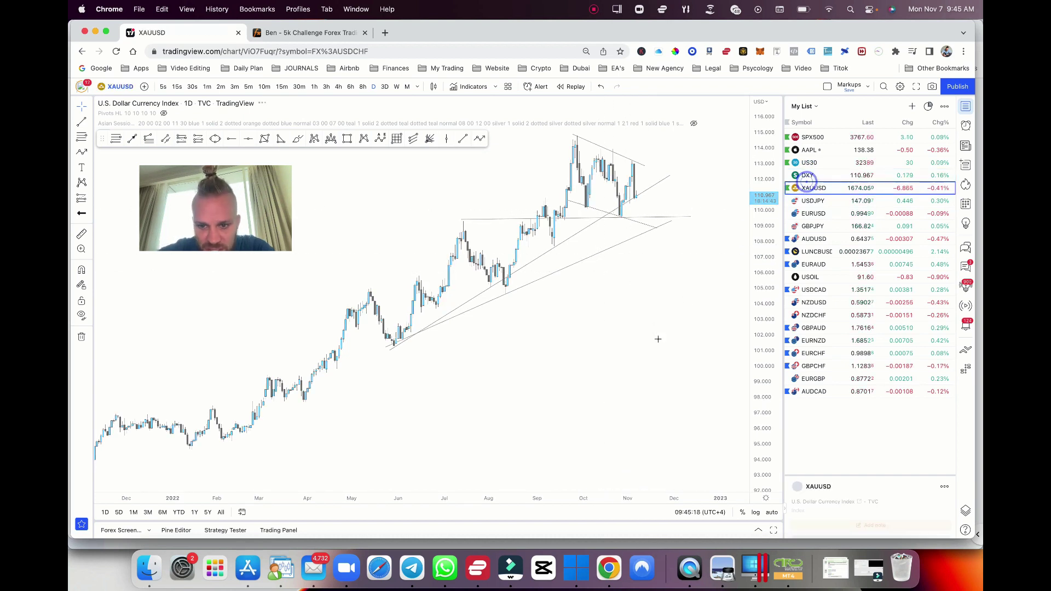
left_click(456, 134)
left_click_drag(598, 353, 647, 354)
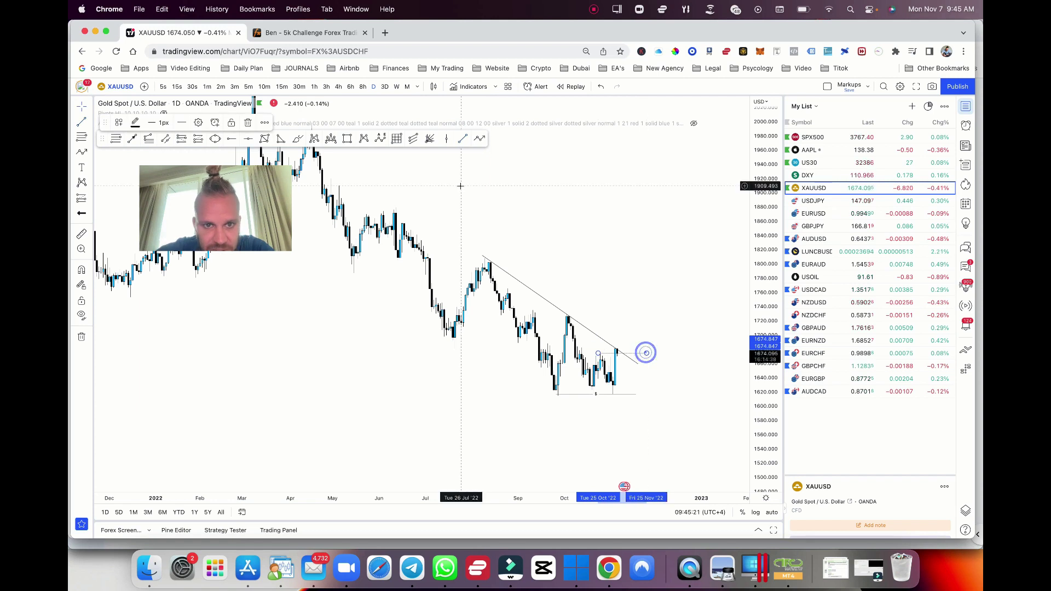
left_click(460, 136)
left_click_drag(568, 314, 642, 314)
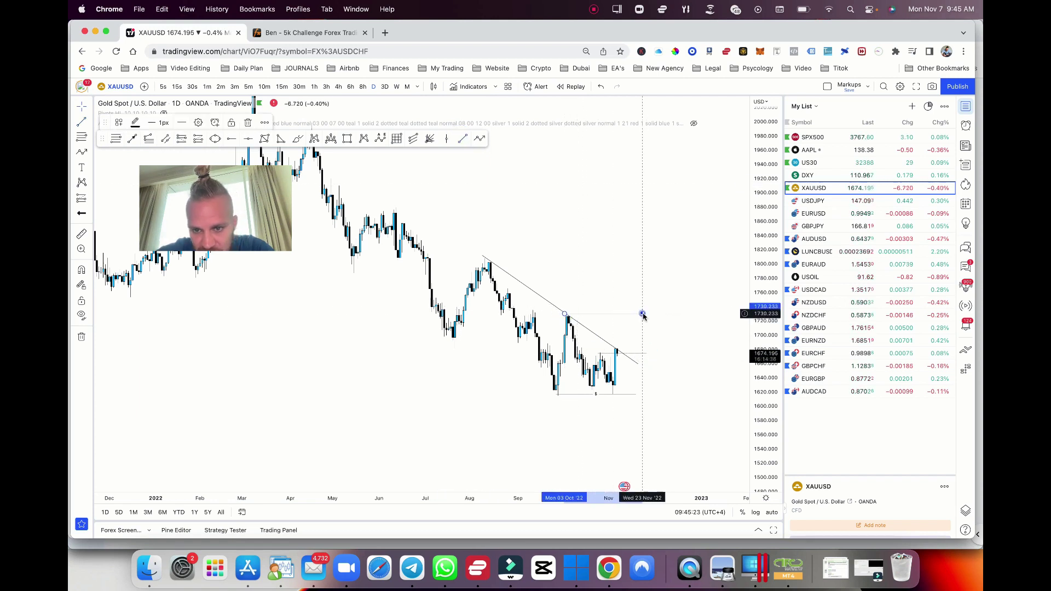
left_click(641, 265)
Step: Draw a horizontal level on gold from the August high at about 1806, extending it to late November
left_click(464, 139)
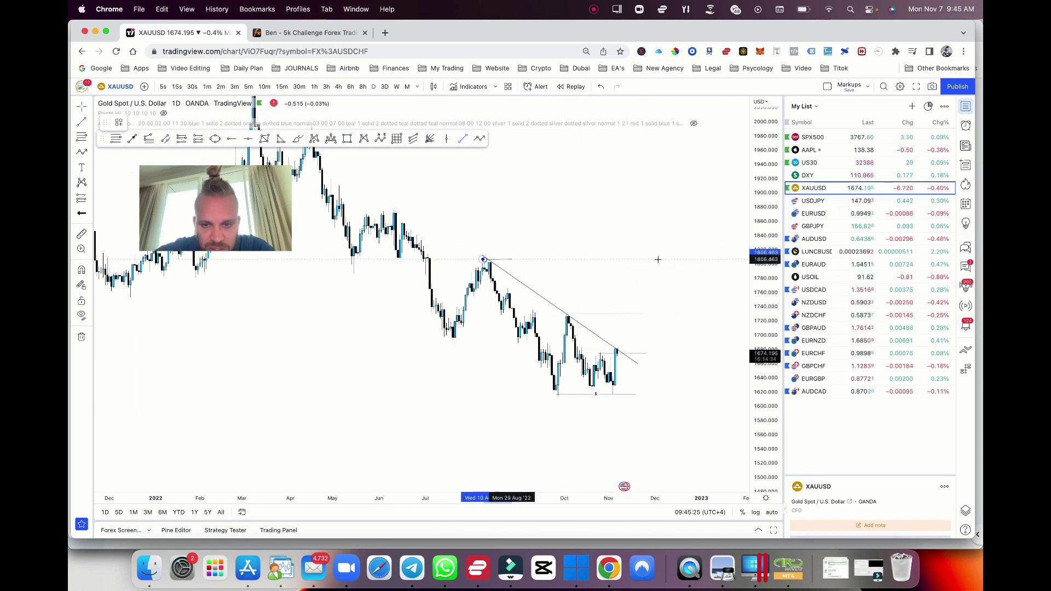
left_click(485, 259)
left_click(643, 260)
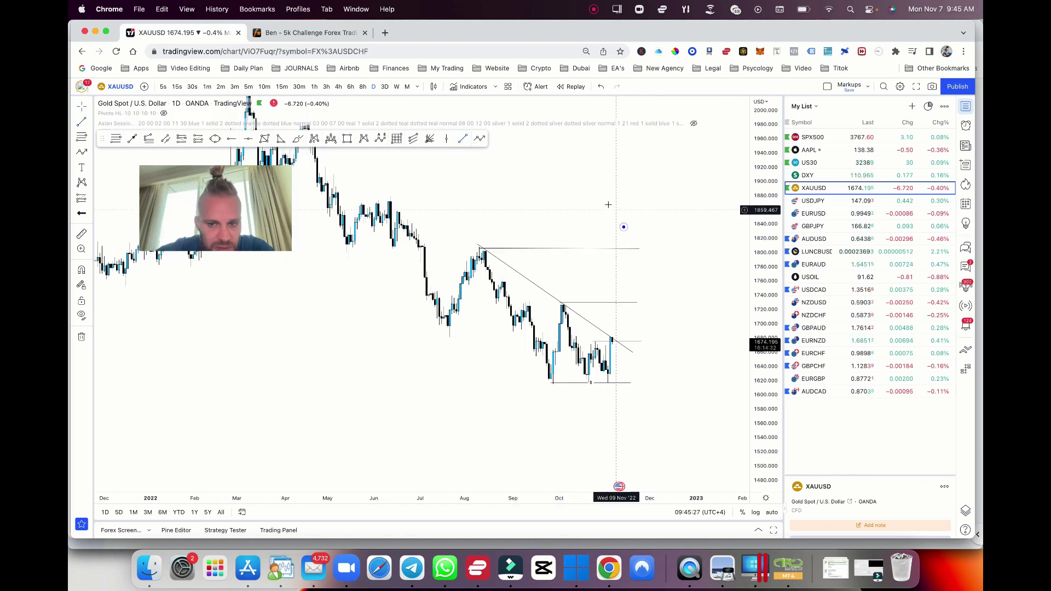
Step: Draw a zigzag path on gold that retests the 1675 level twice, peaks at about 1697, and rises to just below 1730 in mid-November
scroll(622, 228, "right", 2)
left_click(472, 139)
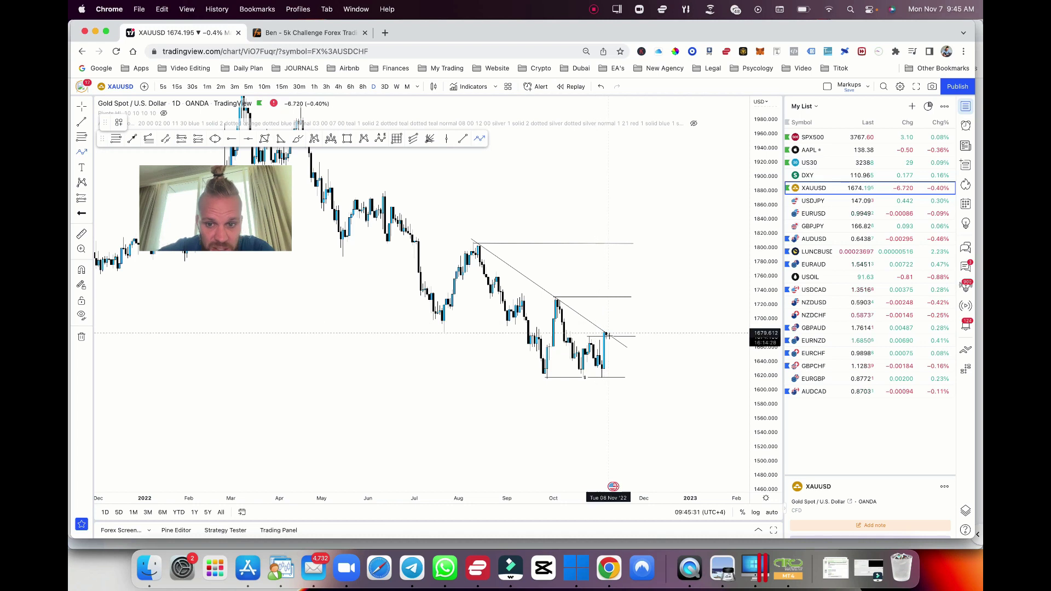
left_click(608, 320)
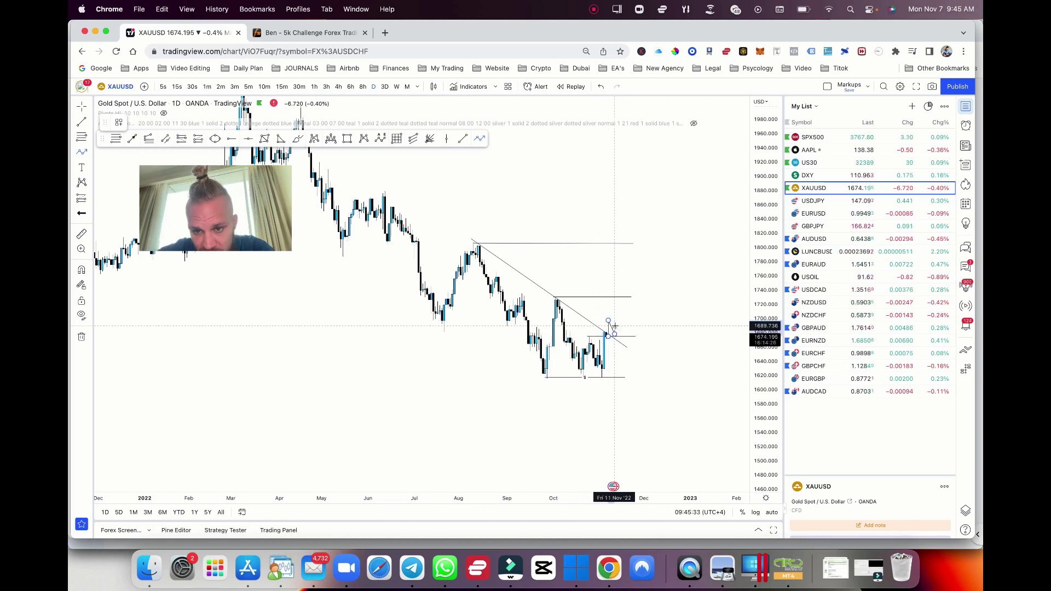
left_click(615, 326)
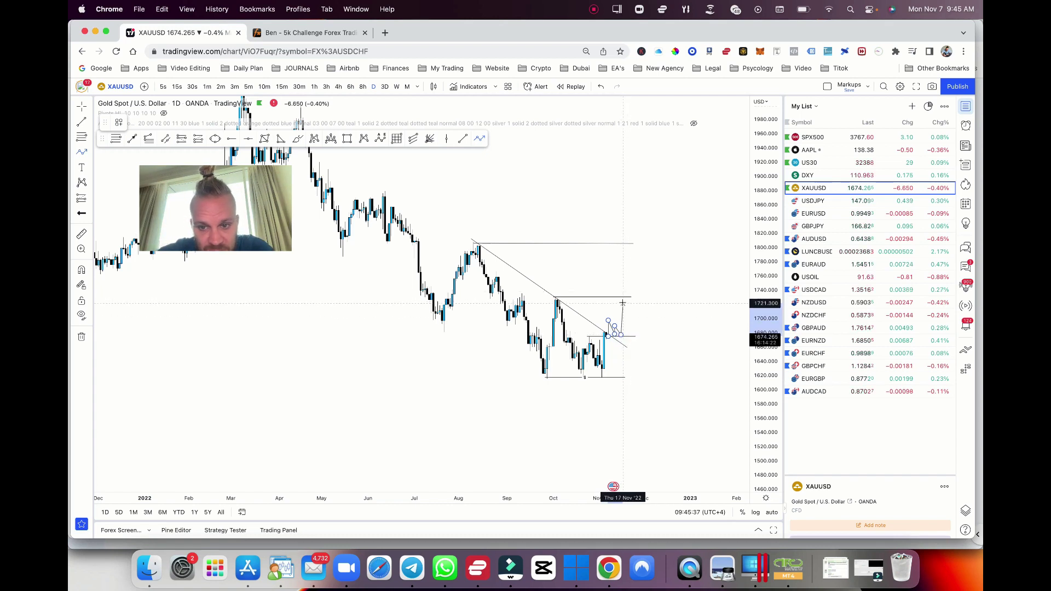
Step: Switch to DXY and draw a projected path falling from about 110.4 to about 109 on 14 November
key("Up")
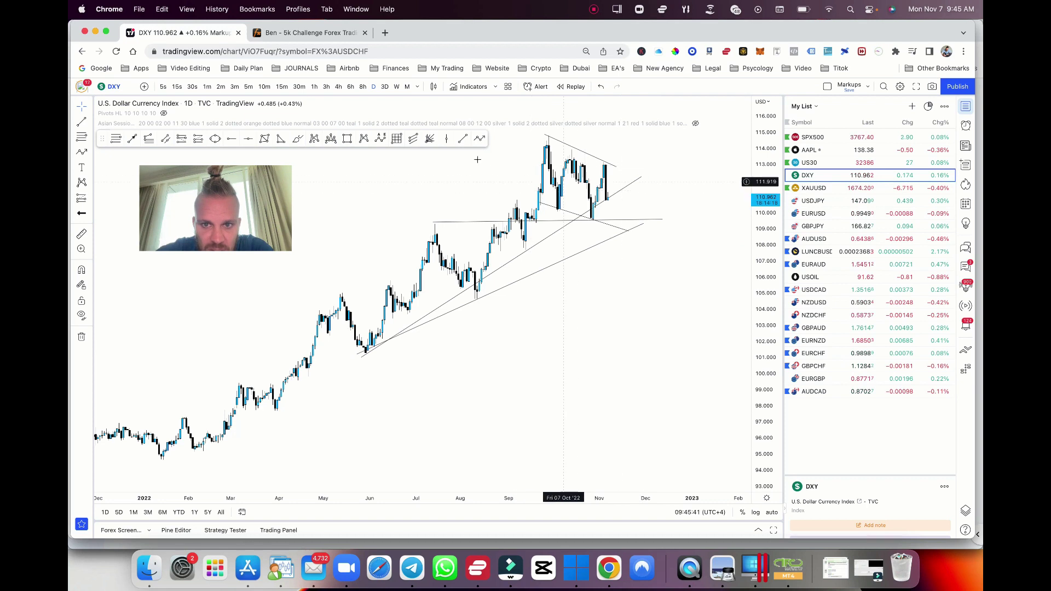
left_click(483, 142)
left_click(611, 205)
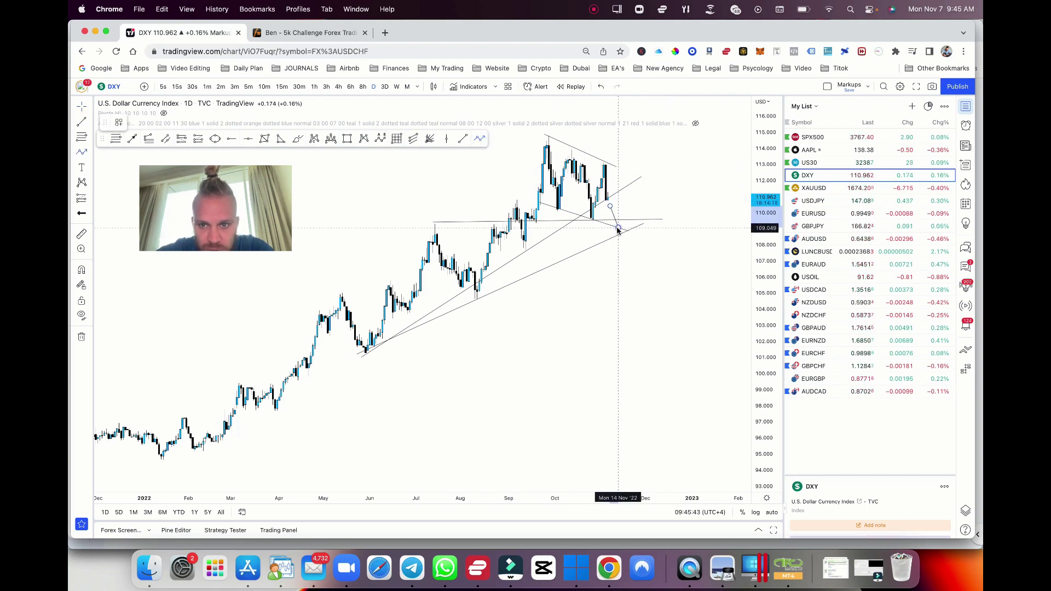
left_click(617, 227)
Step: Check XAUUSD, return to DXY and draw a path falling to about 109 in mid-November and rising to about 112.6 on 22 November
key("Down")
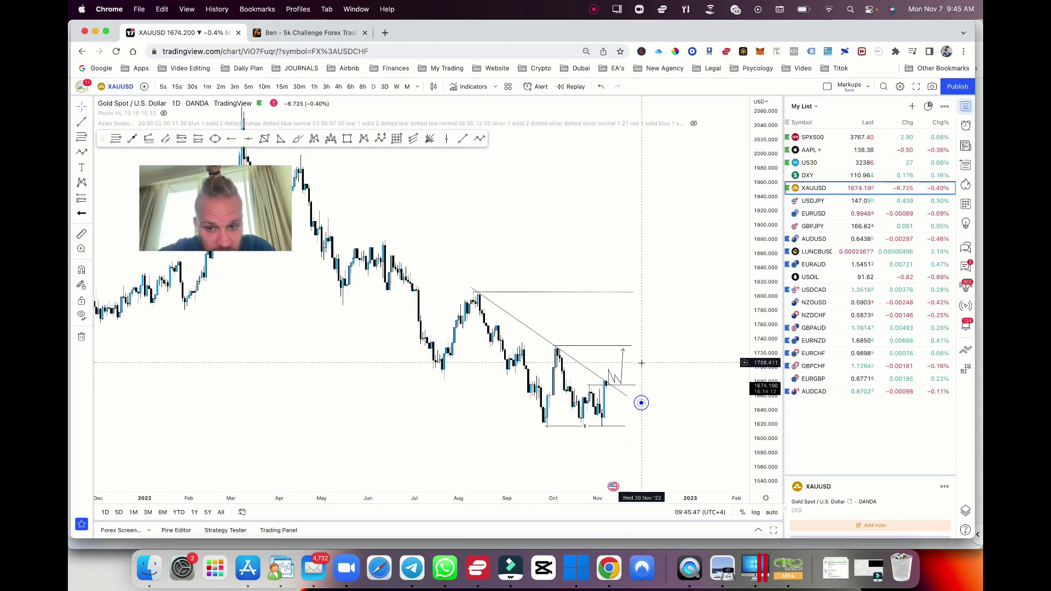
left_click(822, 175)
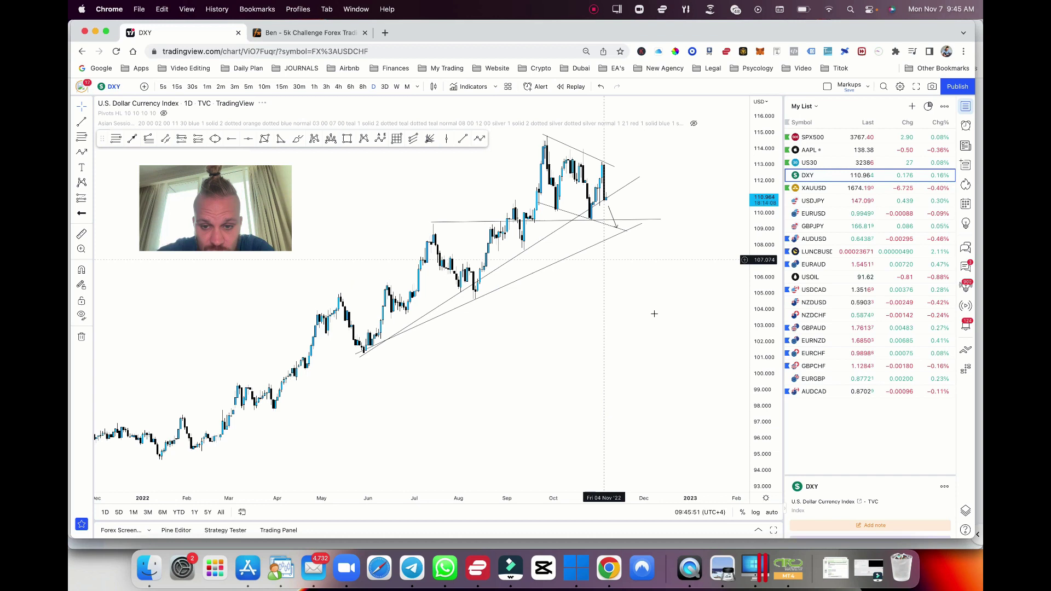
left_click(480, 140)
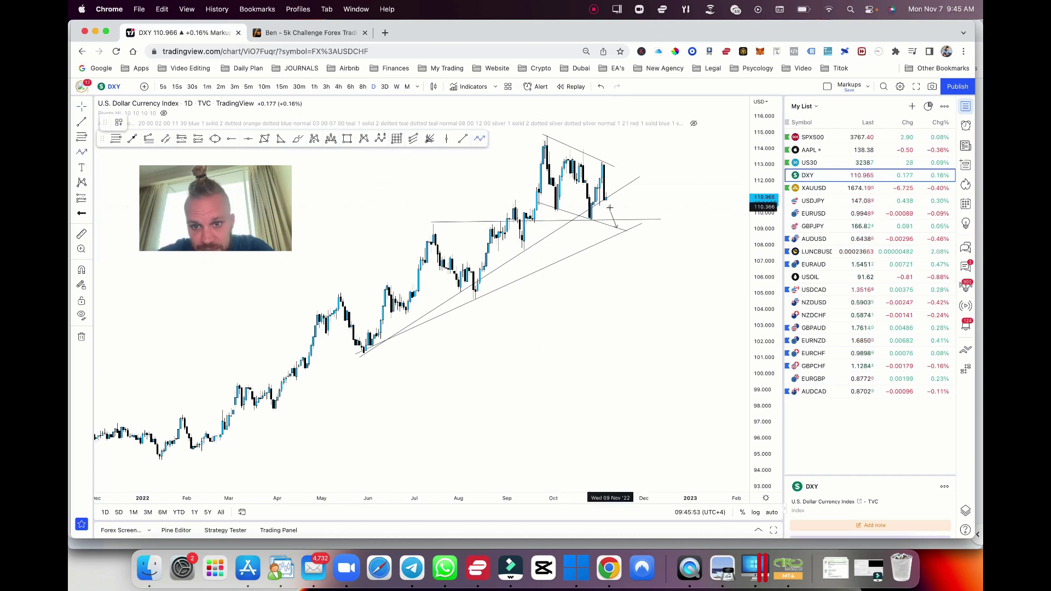
left_click_drag(609, 208, 621, 230)
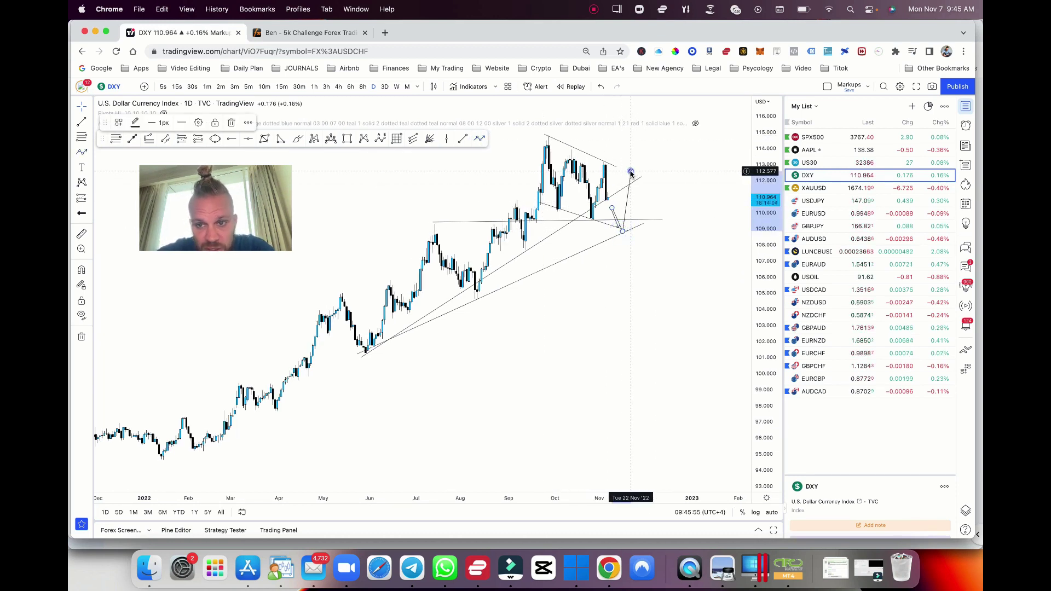
Step: Draw a gold path rising from about 1680 to 1727, falling to about 1608, rebounding to 1695, dipping to 1667, and climbing to about 1804
left_click(825, 186)
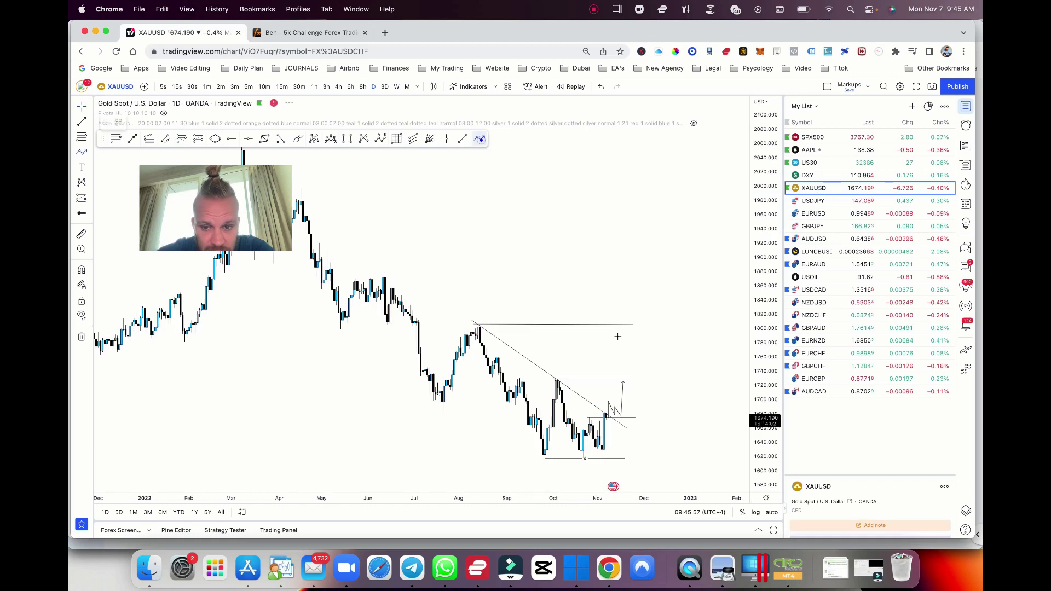
left_click(628, 380)
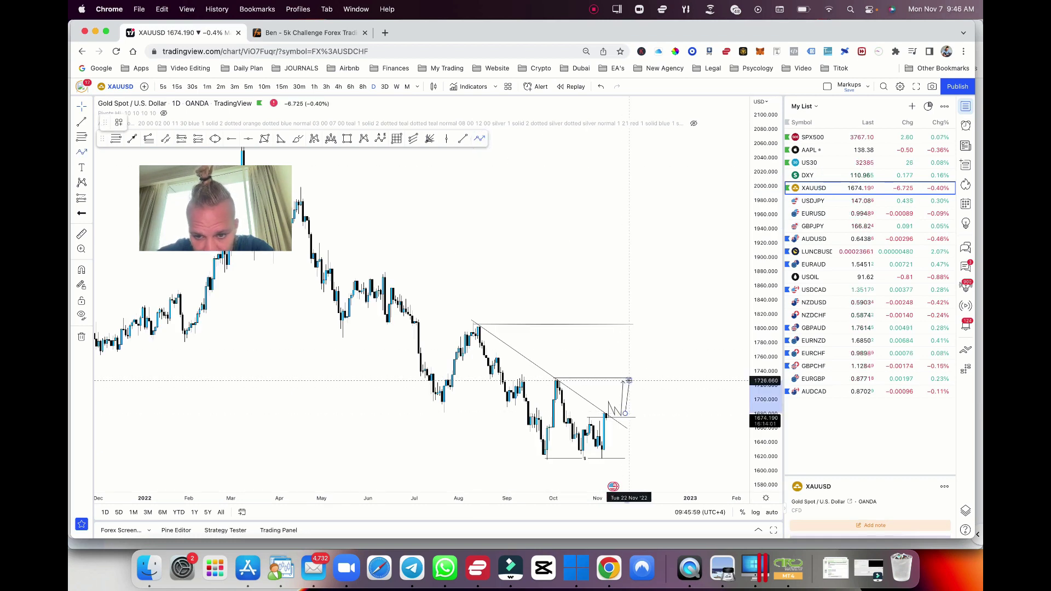
left_click(638, 465)
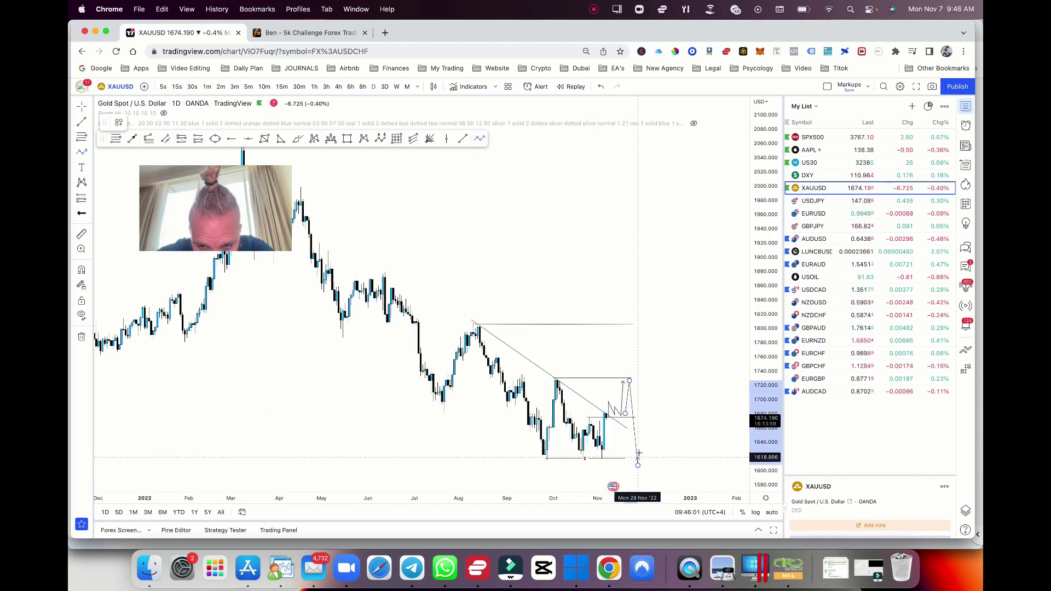
left_click(640, 405)
left_click(646, 423)
left_click(654, 326)
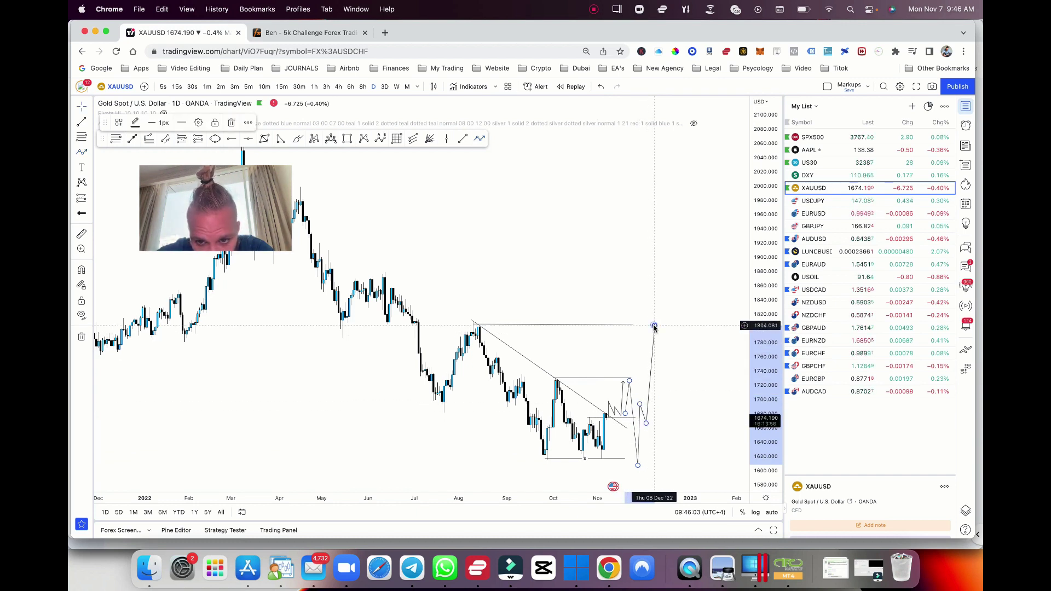
left_click(662, 330)
left_click_drag(656, 325, 652, 326)
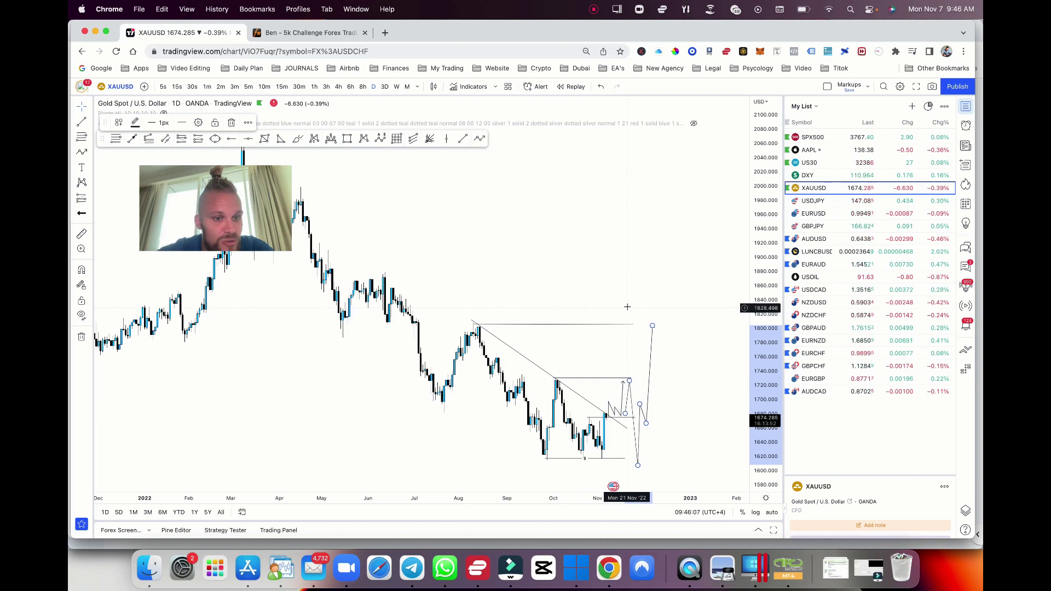
Step: On DXY, extend the descending trend line above the recent highs to the upper end of the projected path in late November
left_click(824, 175)
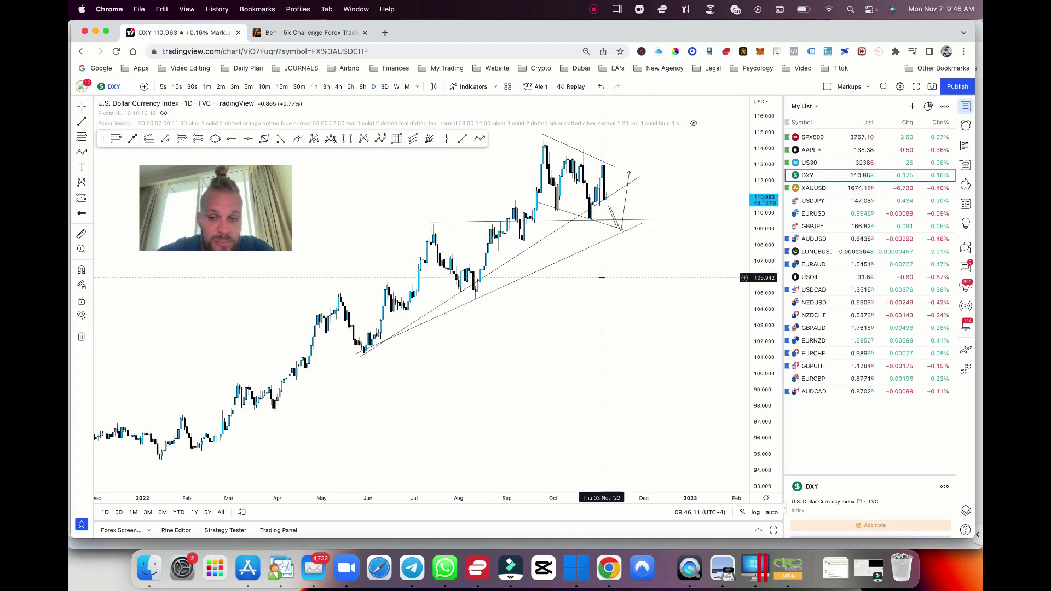
left_click(601, 229)
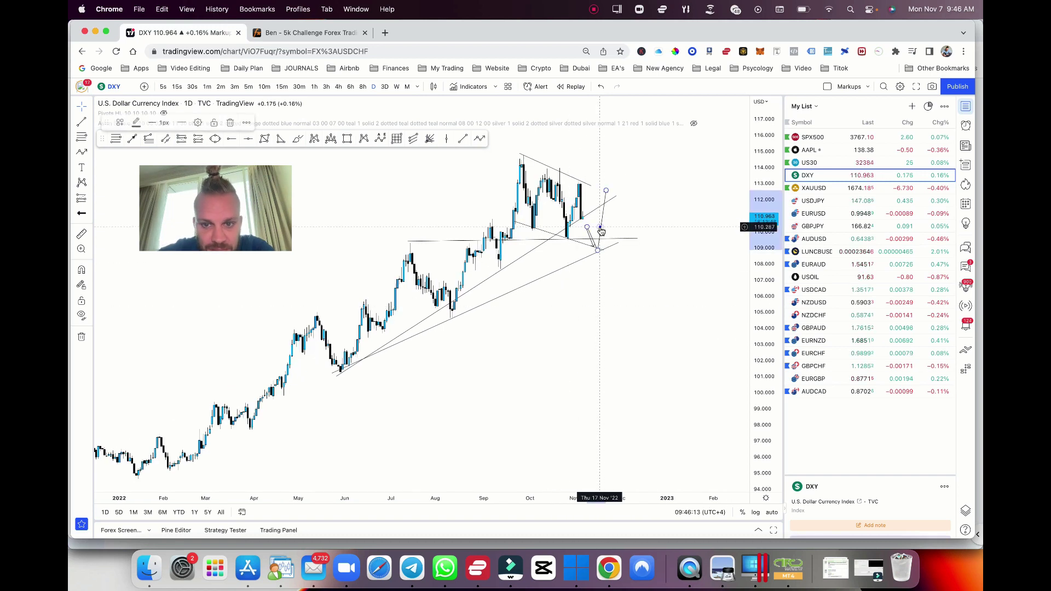
mouse_move(606, 191)
left_mouse_down()
mouse_move(597, 192)
mouse_move(613, 192)
left_mouse_up()
Step: Draw a DXY path from about 112.1 on 17 November to about 114, back to about 112.7, and up to about 116
left_click(479, 138)
left_click(600, 197)
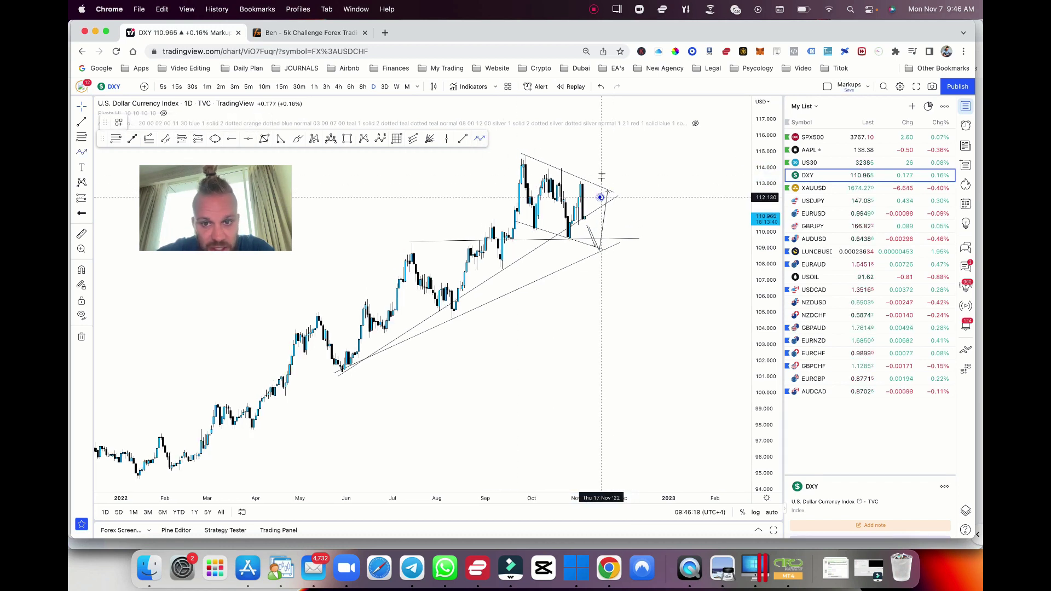
left_click(627, 131)
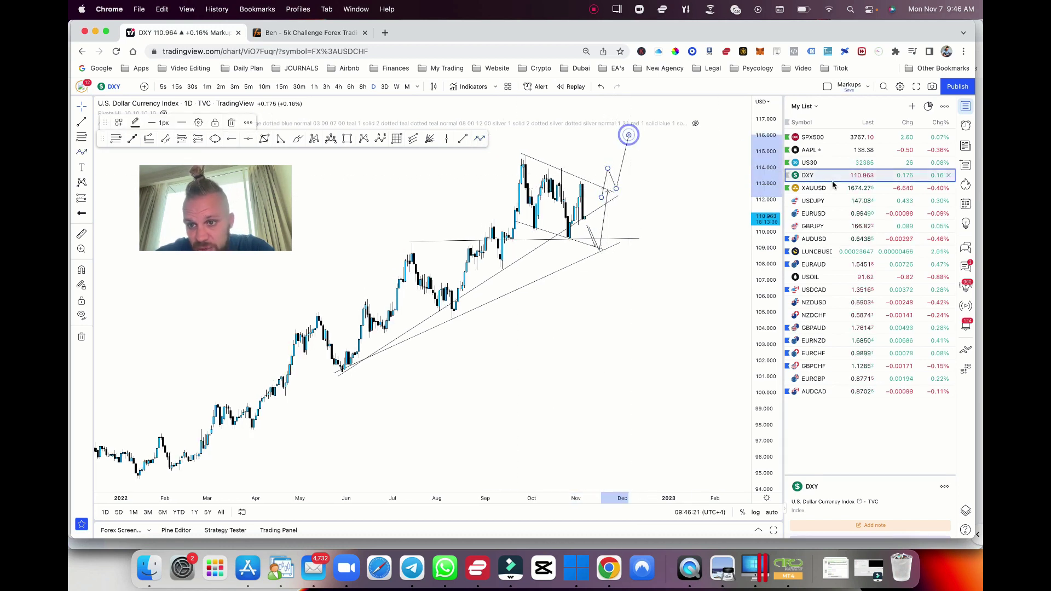
Step: Compare gold's projected path and levels with the Dollar Index's projected path and trend lines by viewing both charts in turn
left_click(821, 188)
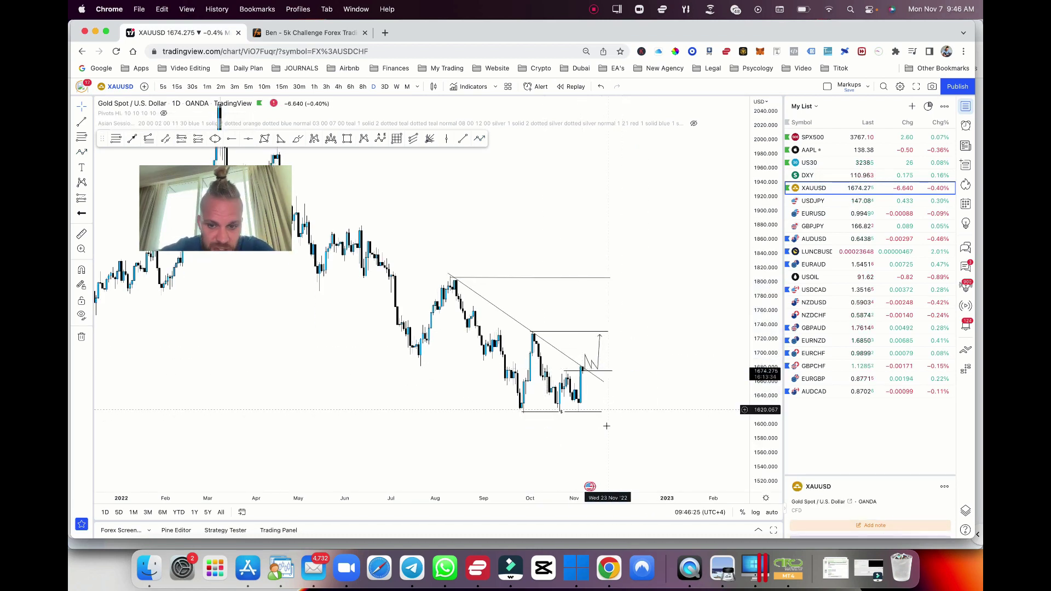
left_click_drag(607, 440, 606, 378)
scroll(605, 378, "down", 2)
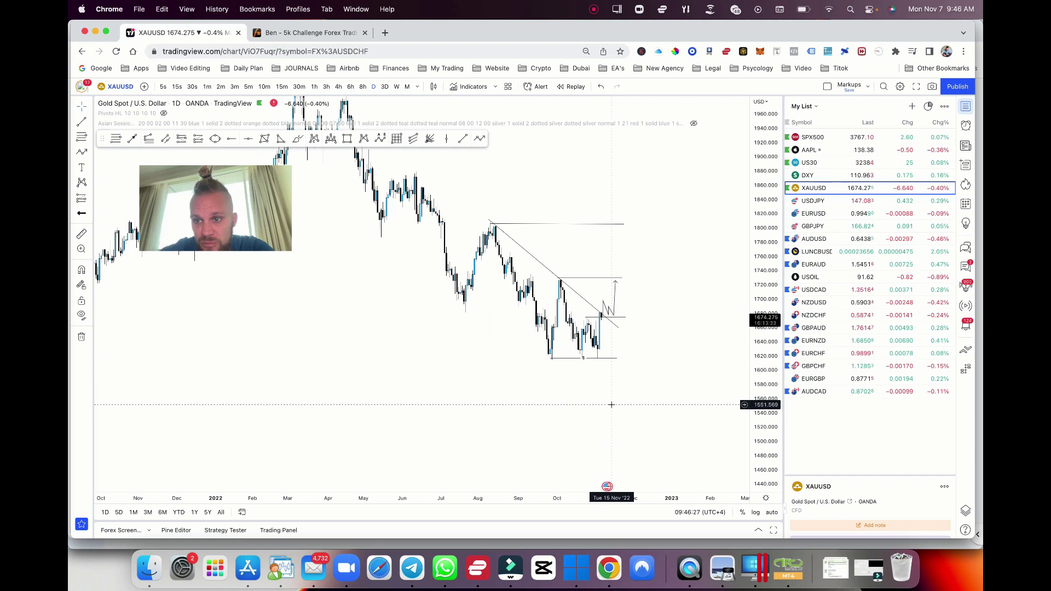
scroll(610, 406, "up", 1)
left_click(824, 176)
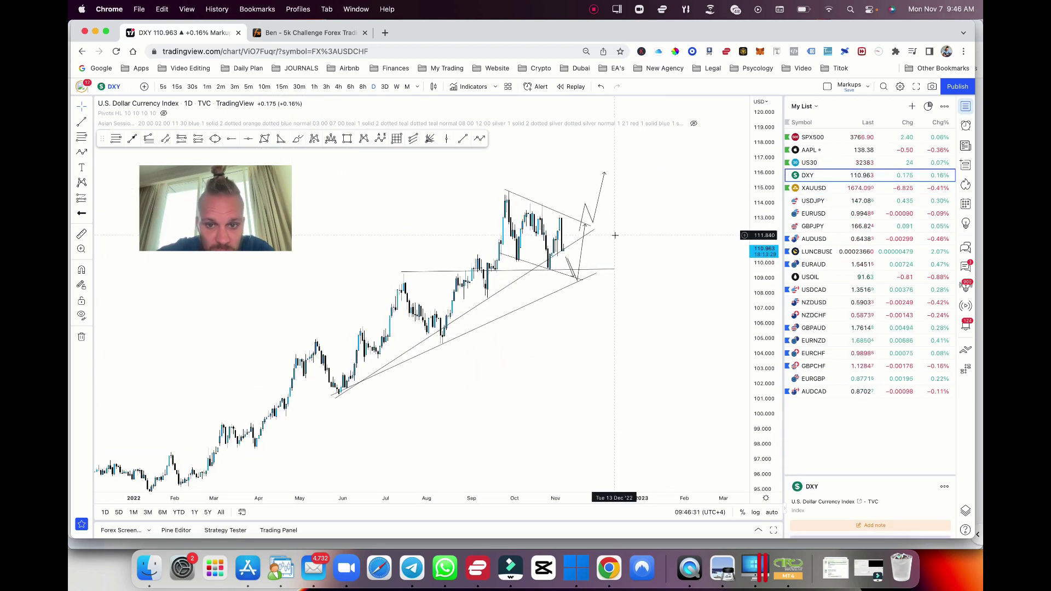
left_click(482, 138)
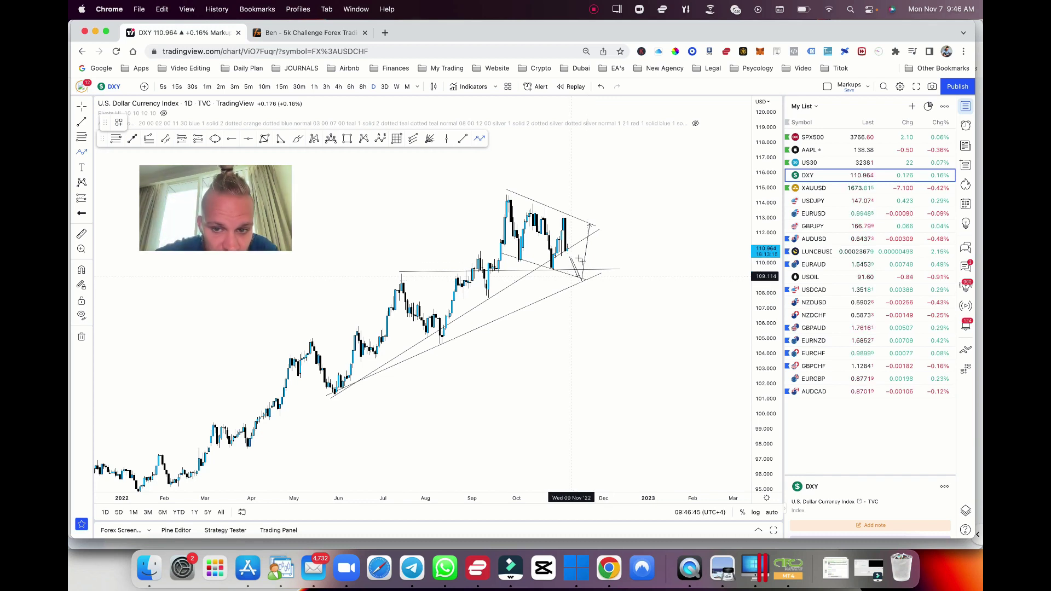
left_click(814, 188)
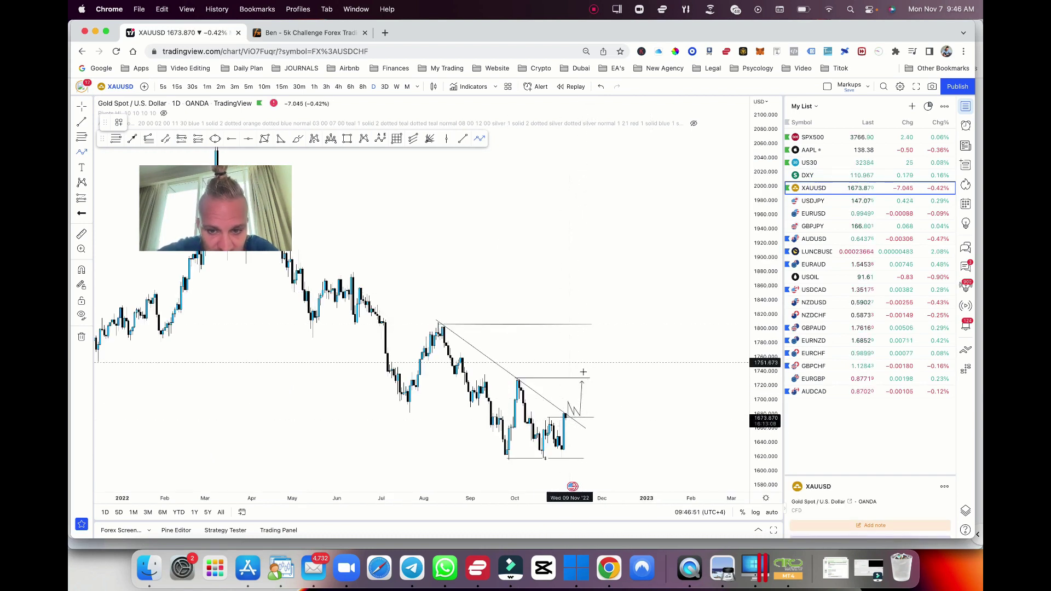
left_click(822, 175)
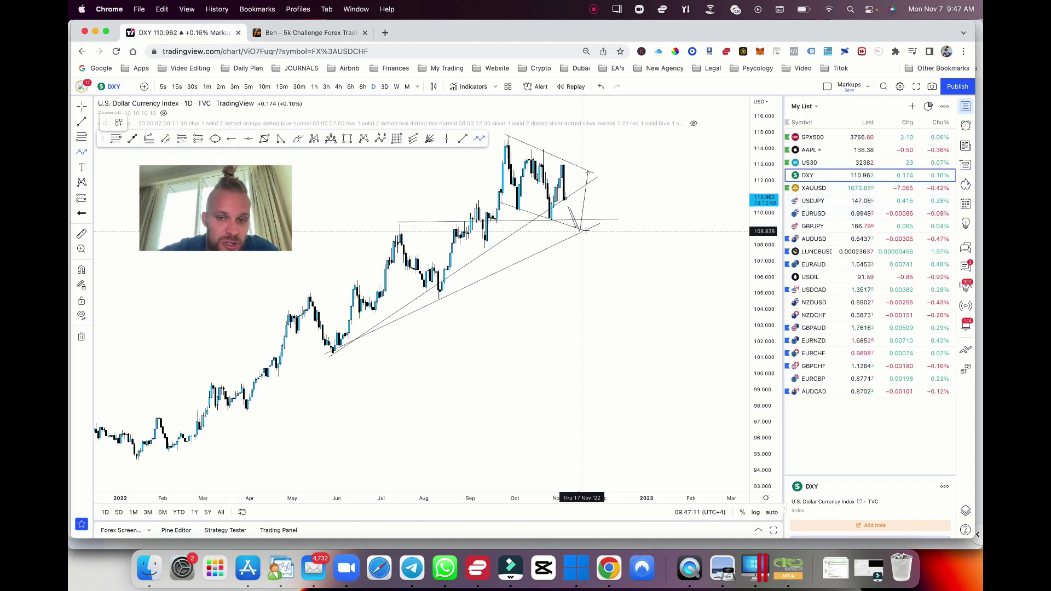
left_click(816, 188)
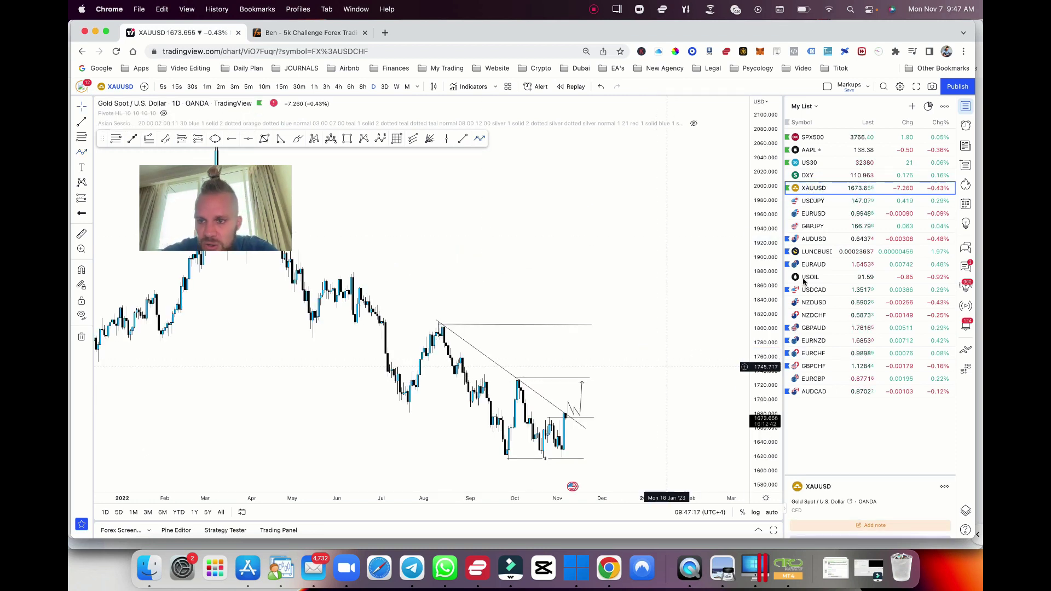
Step: Switch to US30 and draw a descending trend line from about 37015 in late December 2021 along the August high to mid-December 2022
key("Up")
key("Up")
scroll(684, 292, "down", 4)
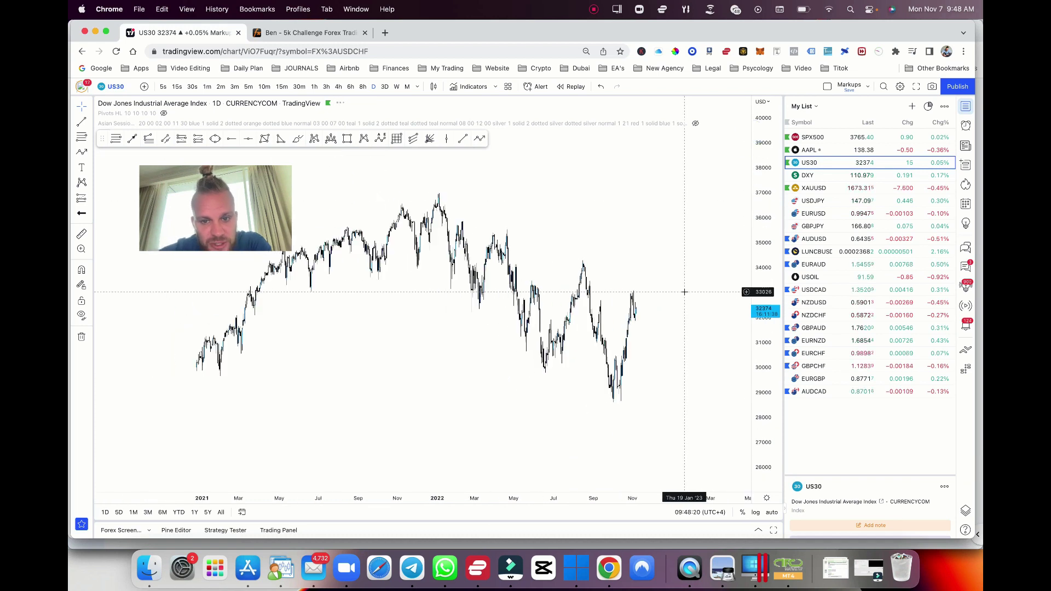
scroll(512, 159, "down", 2)
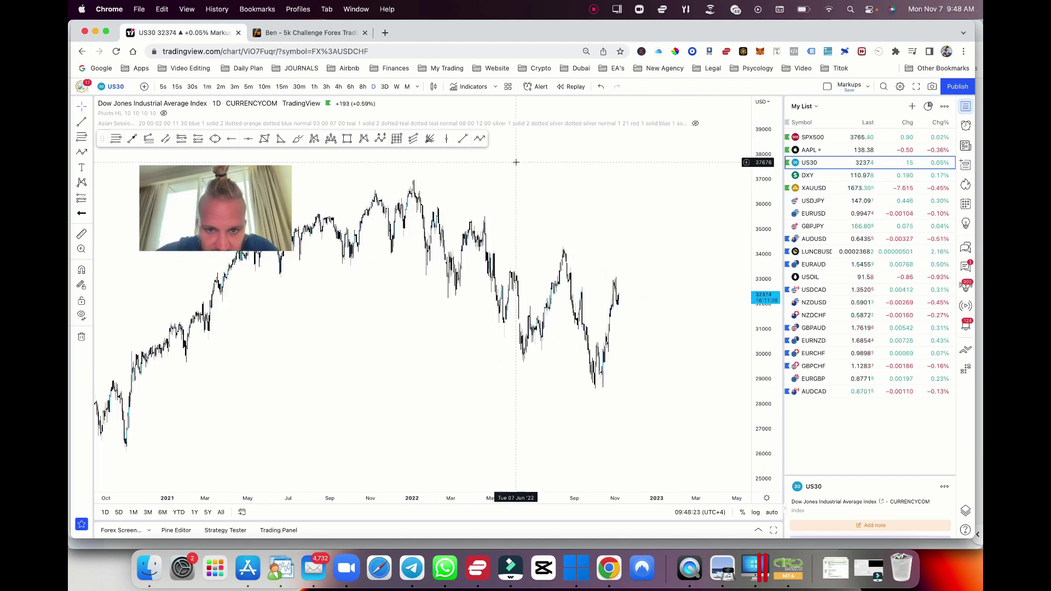
left_click(463, 140)
left_click(405, 225)
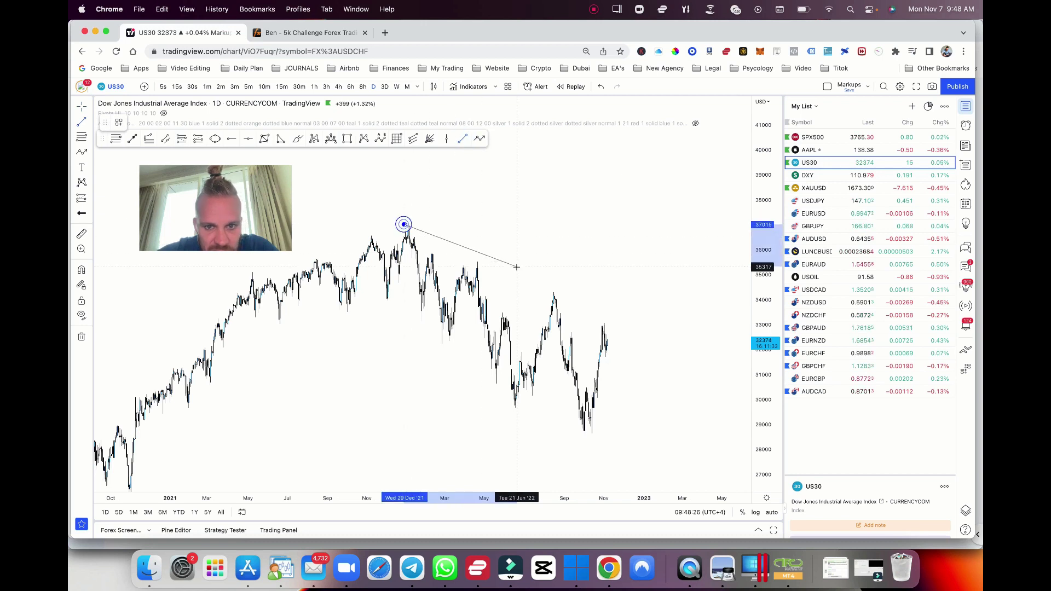
left_click(634, 335)
Step: Move the lower end of the US30 trend line to about 32640 on 22 November 2022
scroll(630, 335, "left", 5)
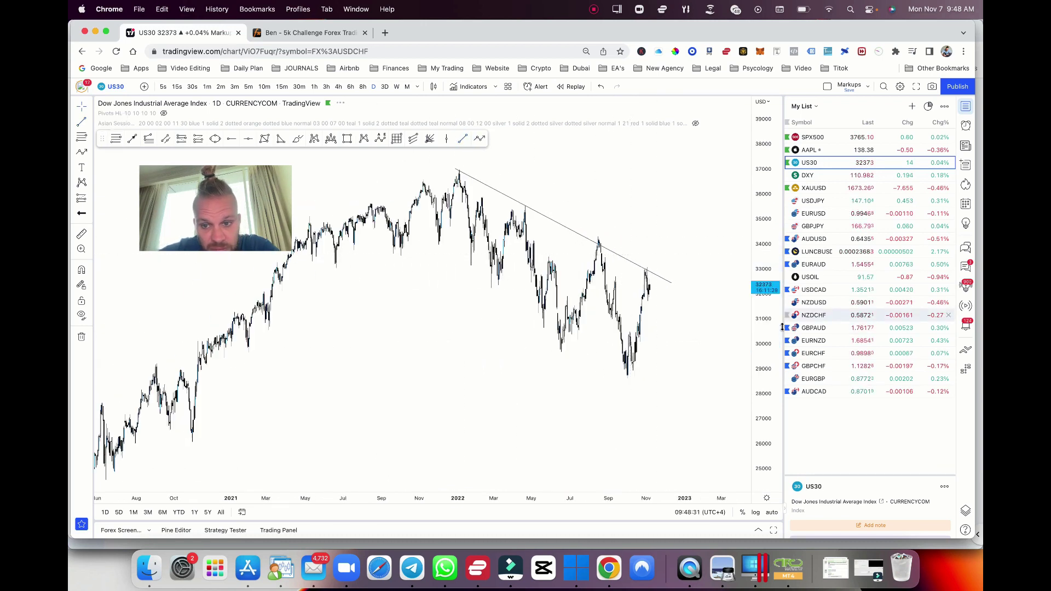
scroll(712, 285, "up", 3)
left_click(658, 275)
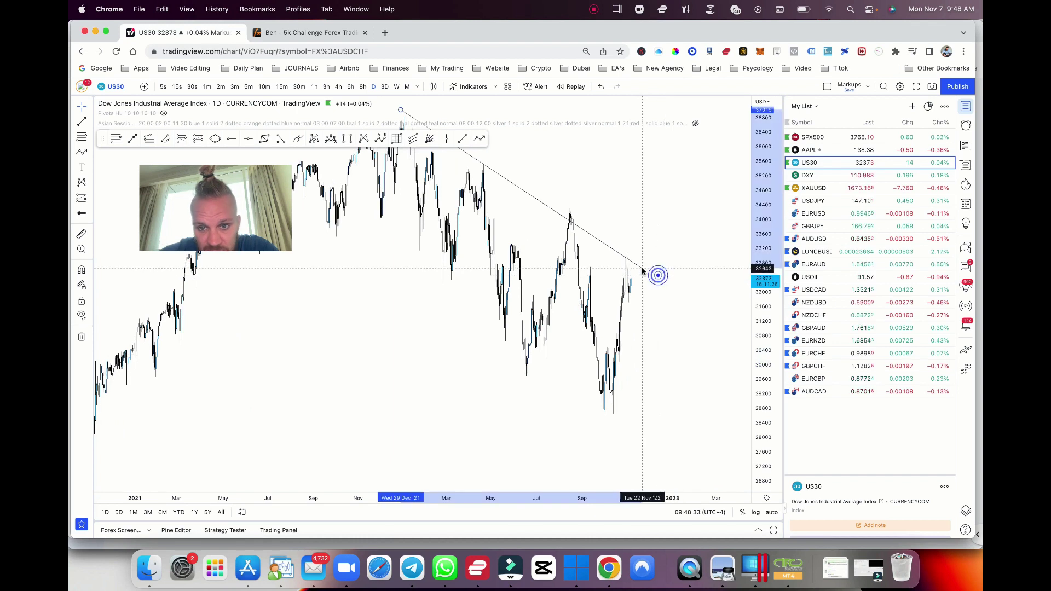
left_click_drag(643, 268, 643, 269)
left_click_drag(694, 202, 698, 237)
left_click_drag(759, 199, 759, 264)
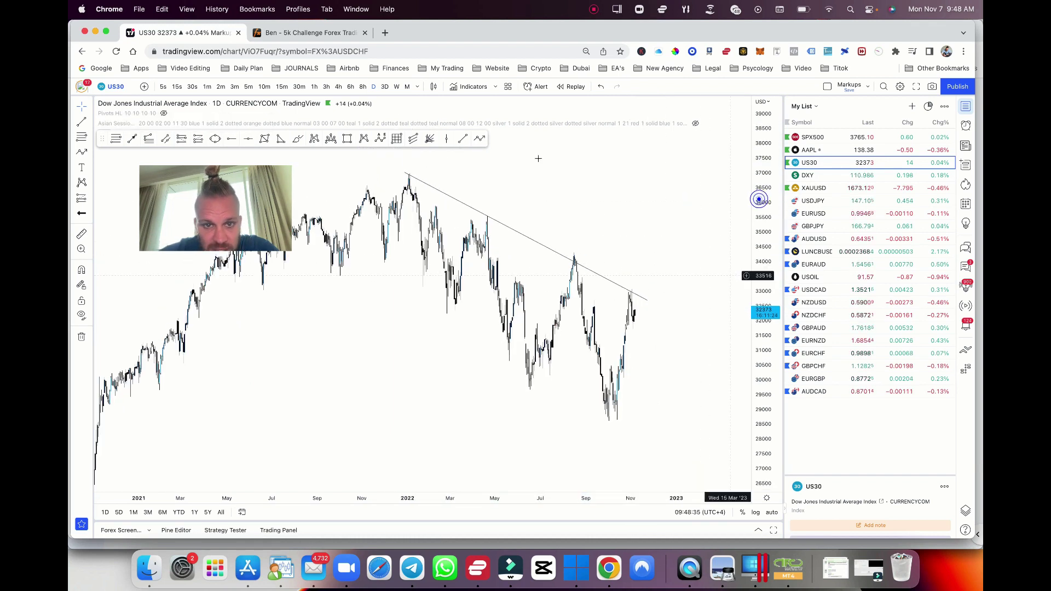
Step: Draw horizontal levels on US30 at about 34232 from the August high to December and about 35535 from the April high to mid-November
left_click(462, 139)
left_click(570, 254)
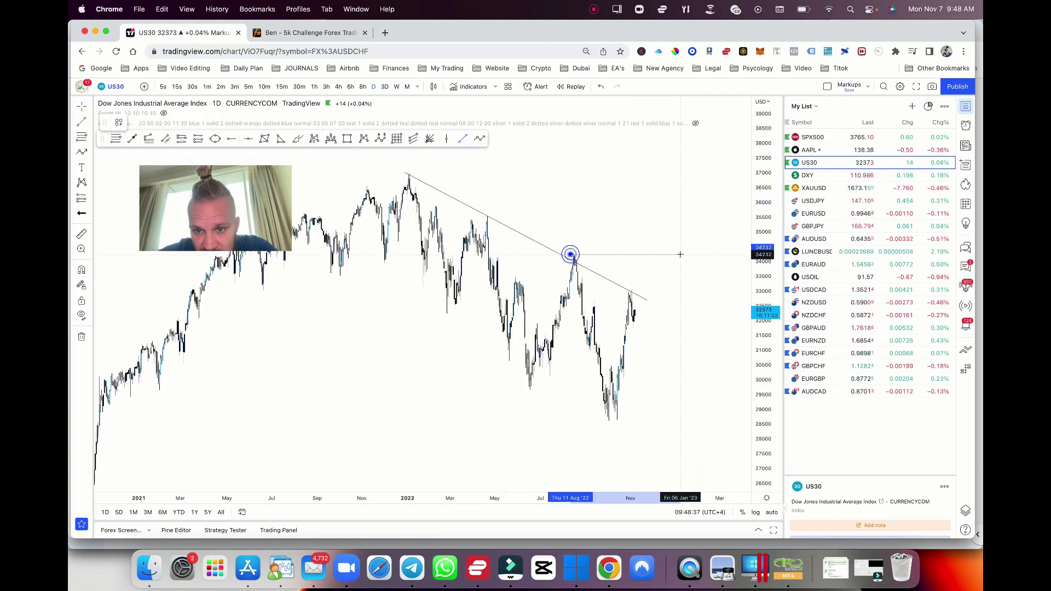
left_click(654, 254)
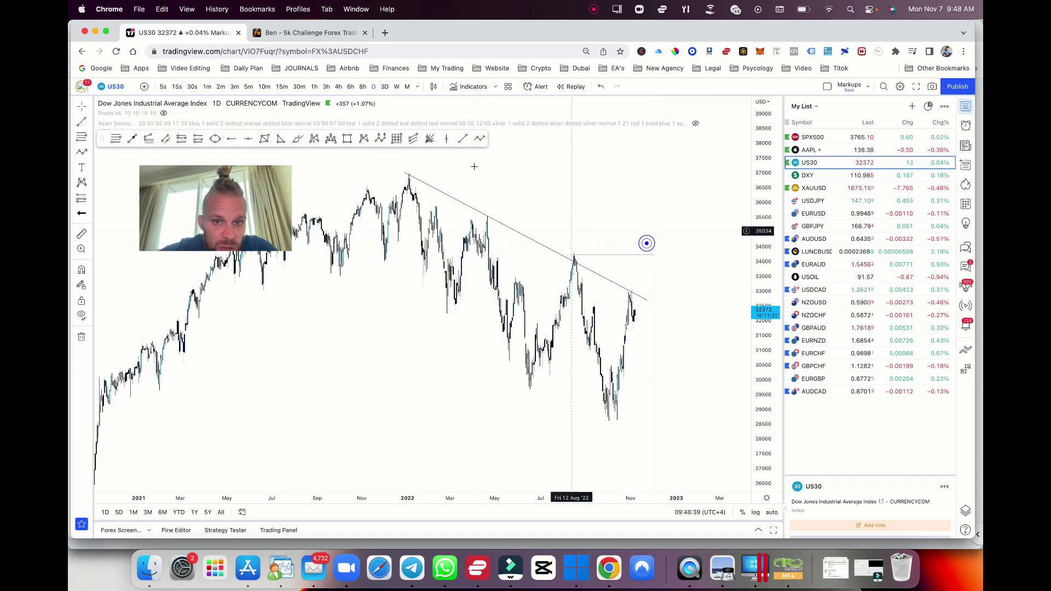
left_click(459, 138)
left_click(480, 216)
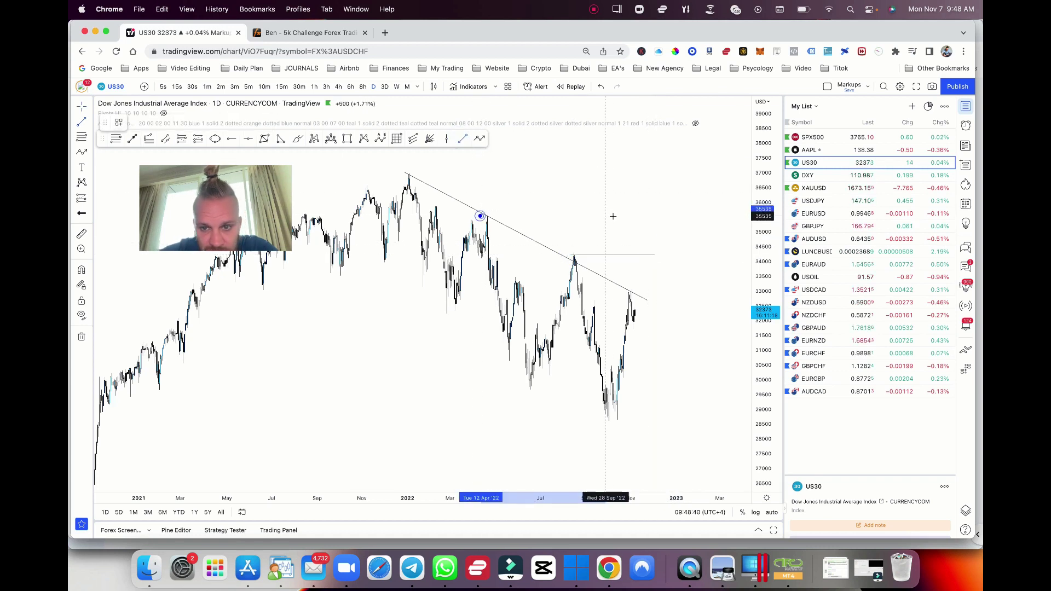
left_click(646, 216)
Step: On the Dollar Index, draw a path from about 94.4 in early February 2022 to about 113.7 in early November and down to about 94
left_click(815, 176)
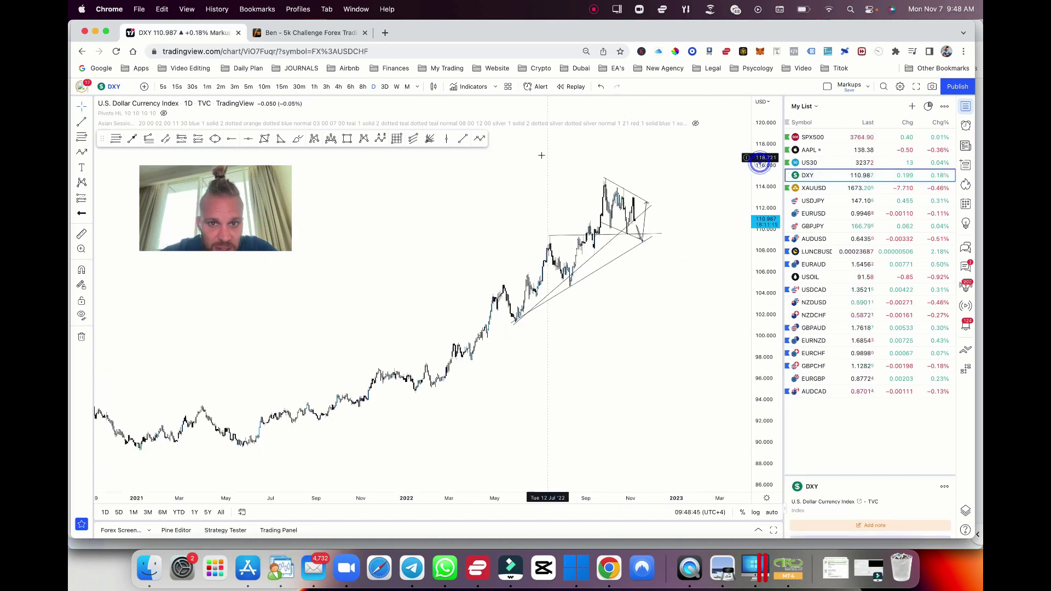
left_click(480, 139)
left_click(434, 395)
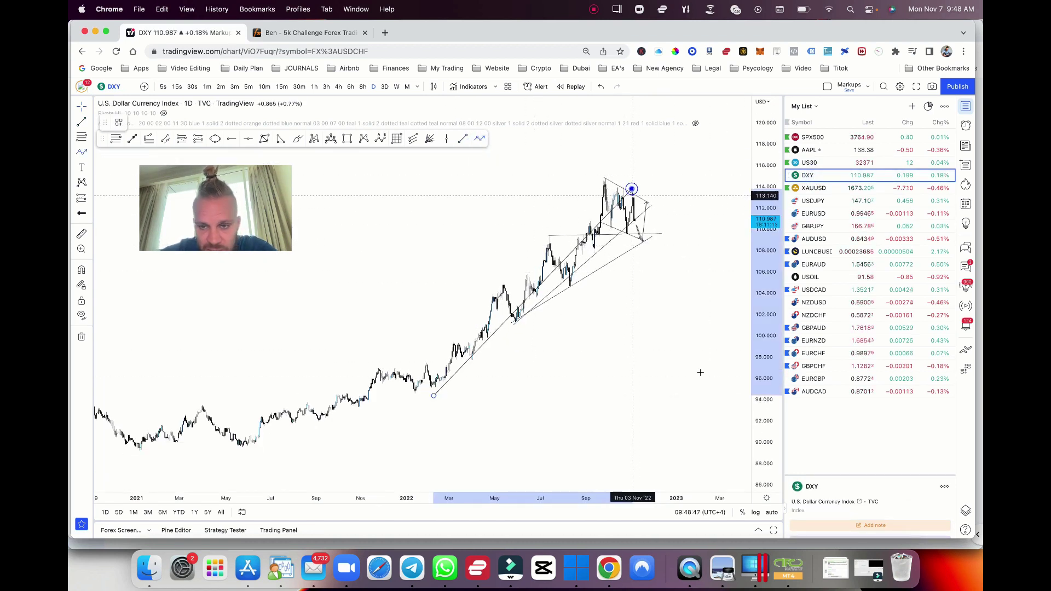
double_click(701, 400)
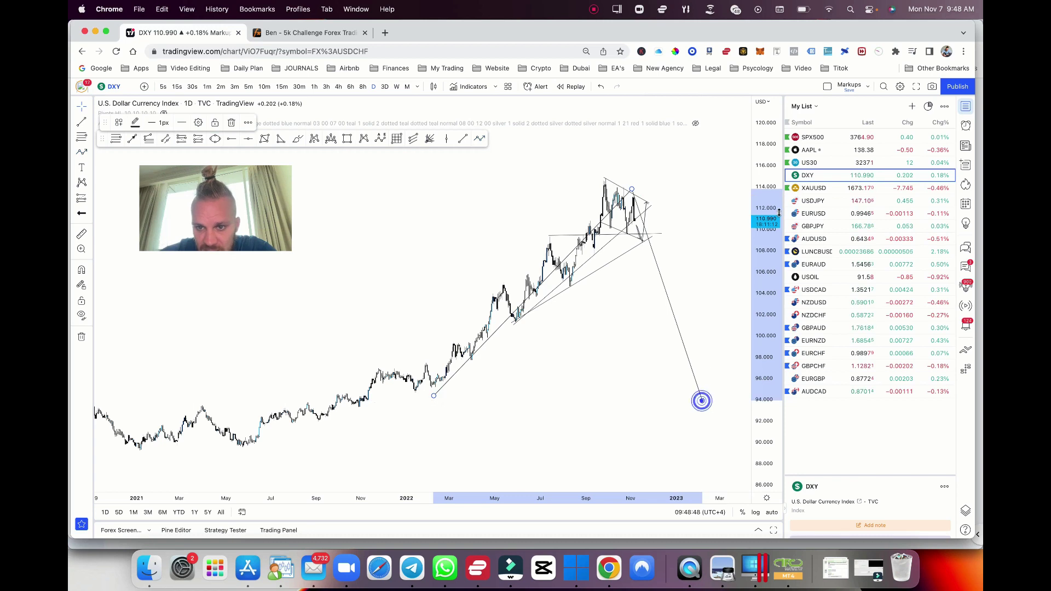
Step: Try a gold path from the March 2022 high down to mid-November and up to about 2051 on 24 January 2023, and delete it
left_click(823, 191)
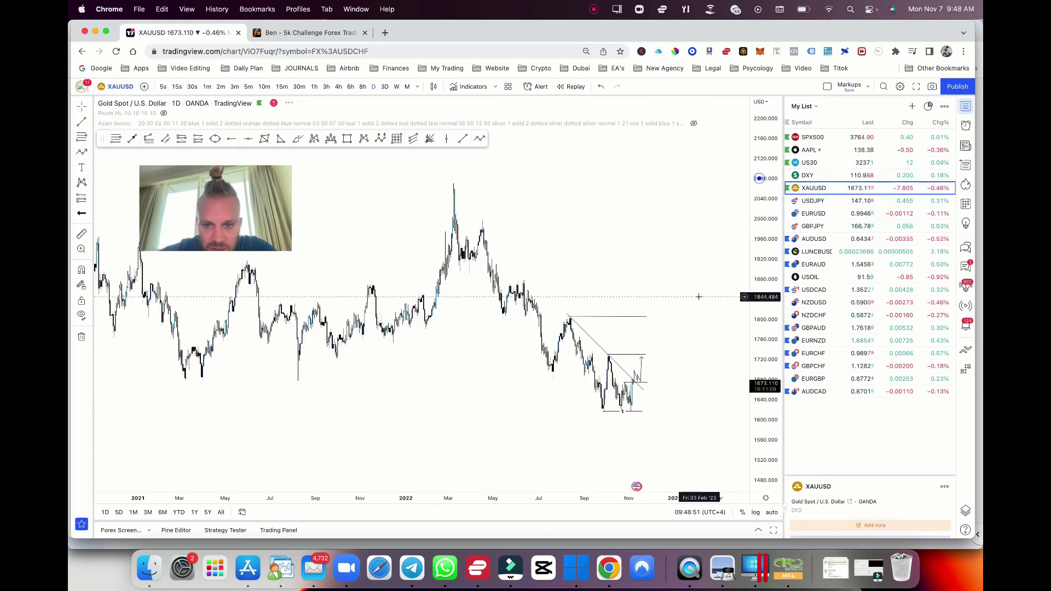
left_click(479, 138)
left_click(455, 180)
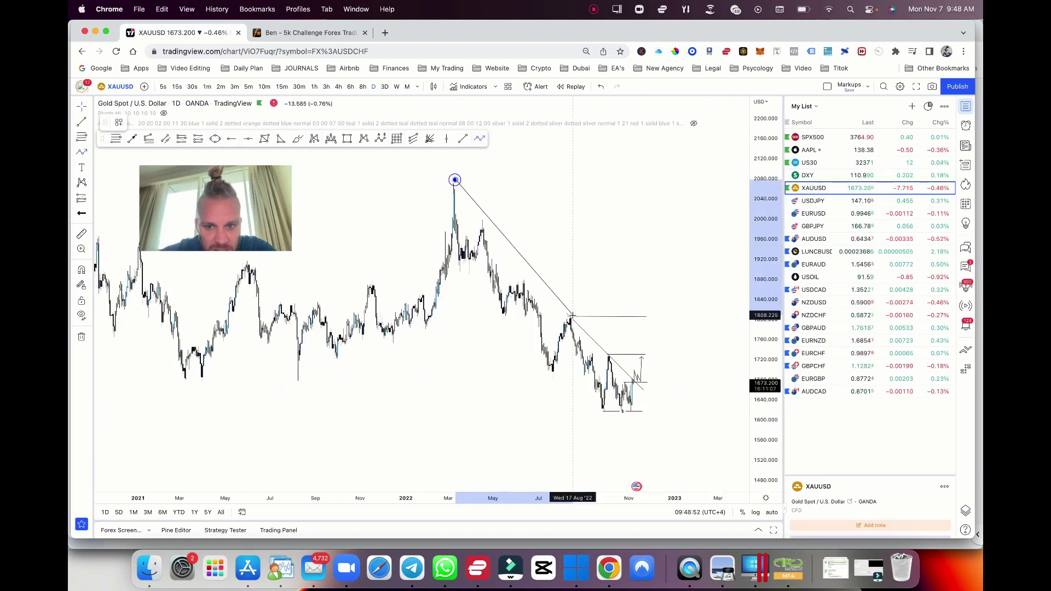
left_click(644, 405)
double_click(691, 195)
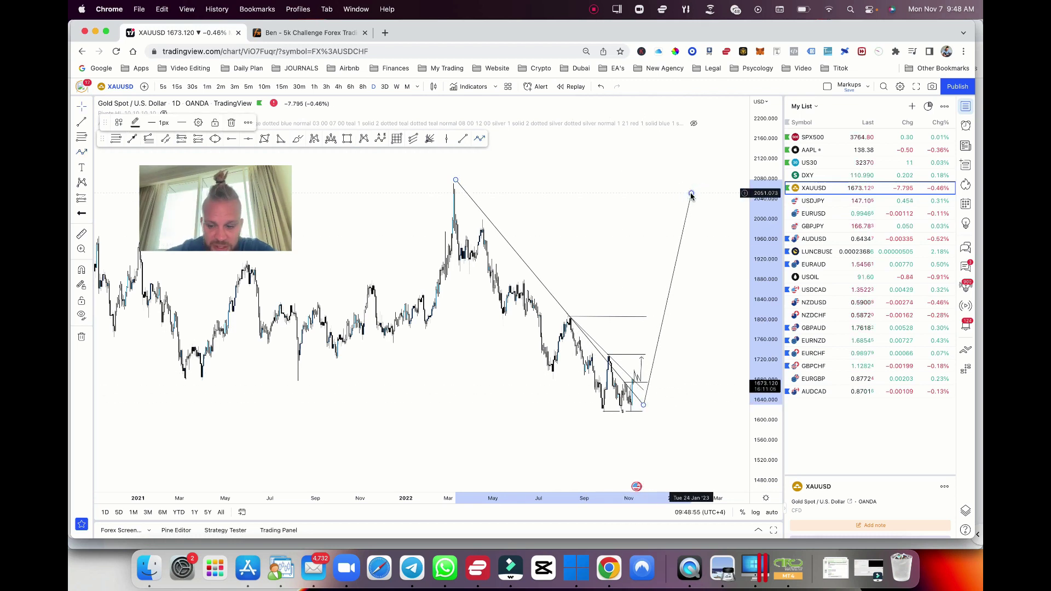
key("Delete")
scroll(650, 235, "down", 2)
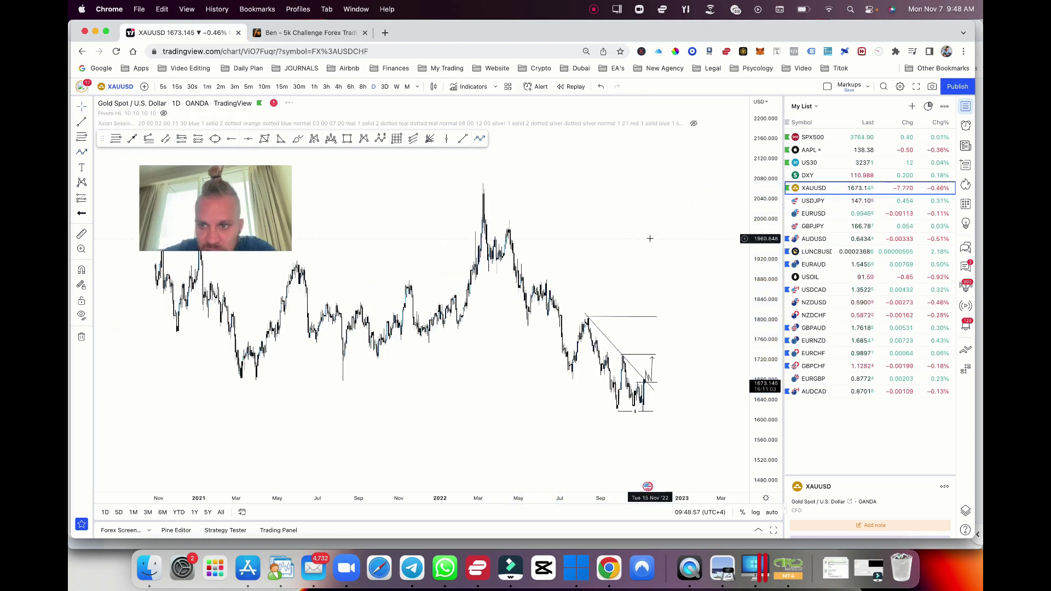
Step: Try to draw a US30 path breaking above the descending trend line, pulling back to about 33000 in late November and rising
left_click(821, 162)
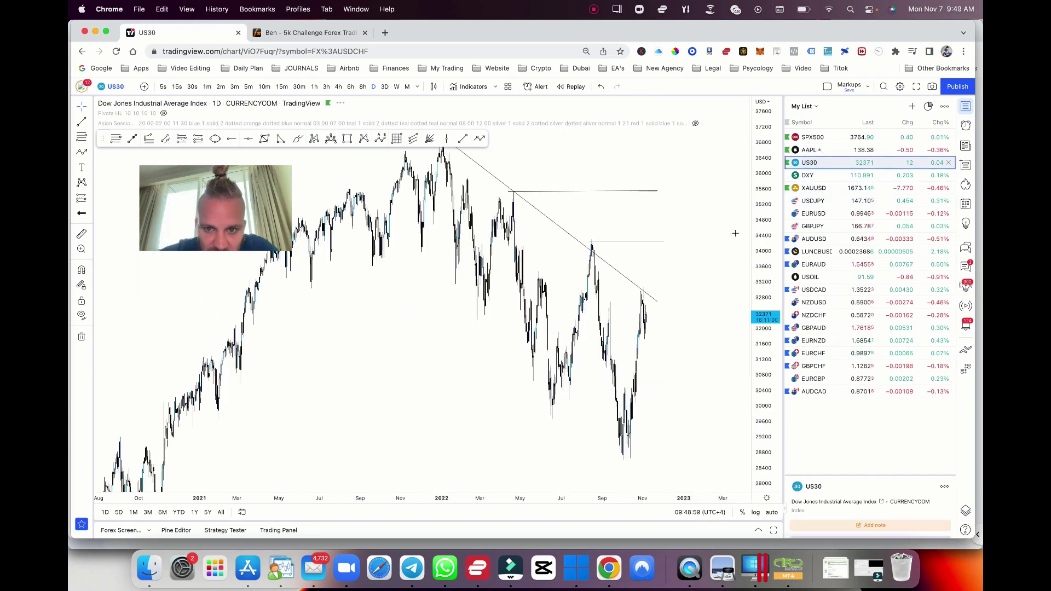
left_click_drag(765, 167, 753, 313)
scroll(704, 312, "down", 5)
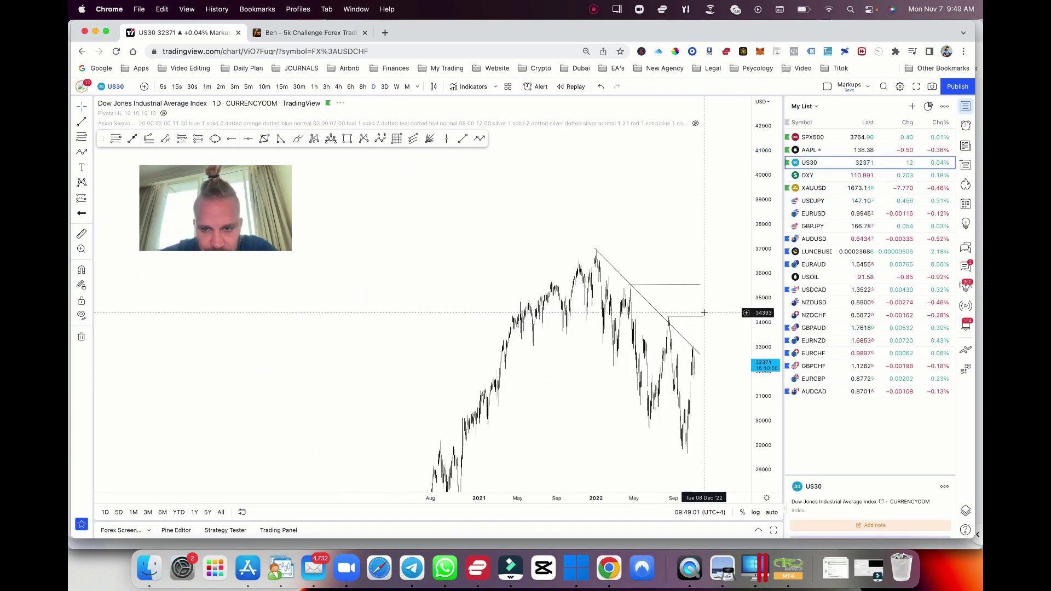
scroll(705, 312, "up", 5)
left_click_drag(688, 336, 683, 248)
scroll(683, 248, "up", 2)
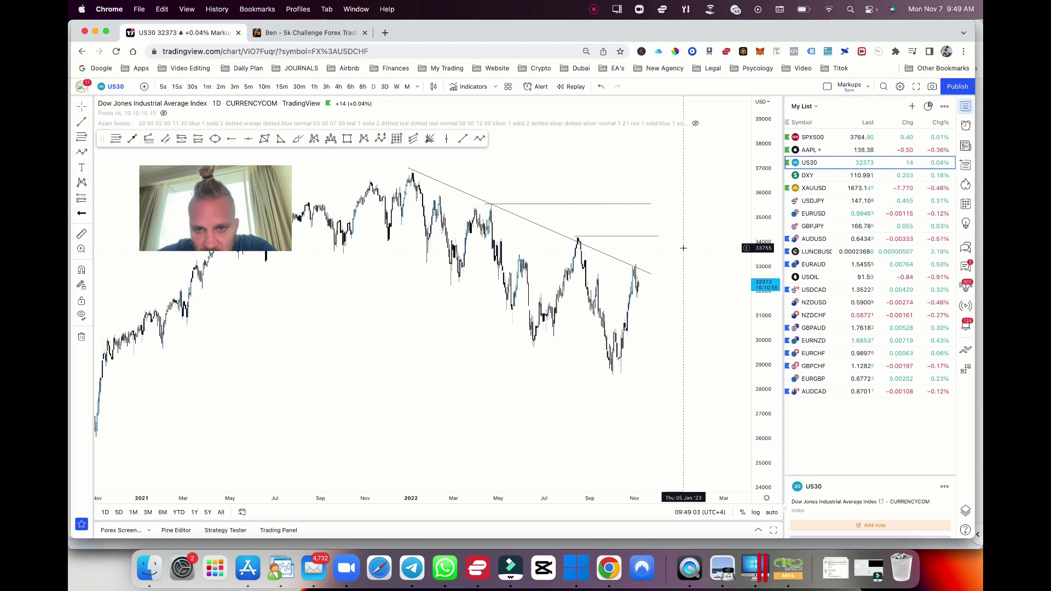
scroll(683, 248, "down", 1)
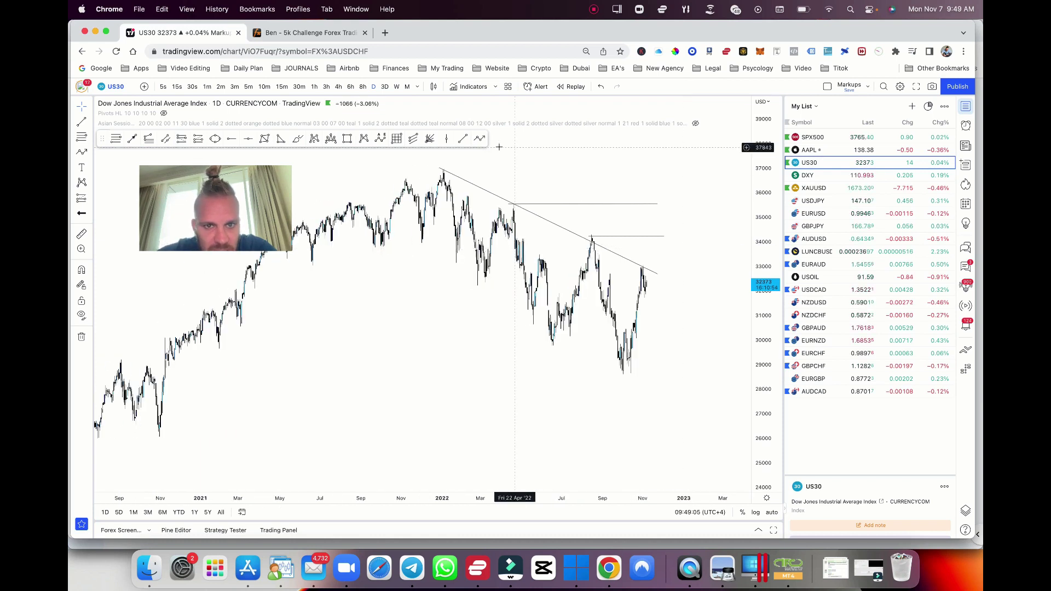
left_click(648, 271)
left_click(465, 139)
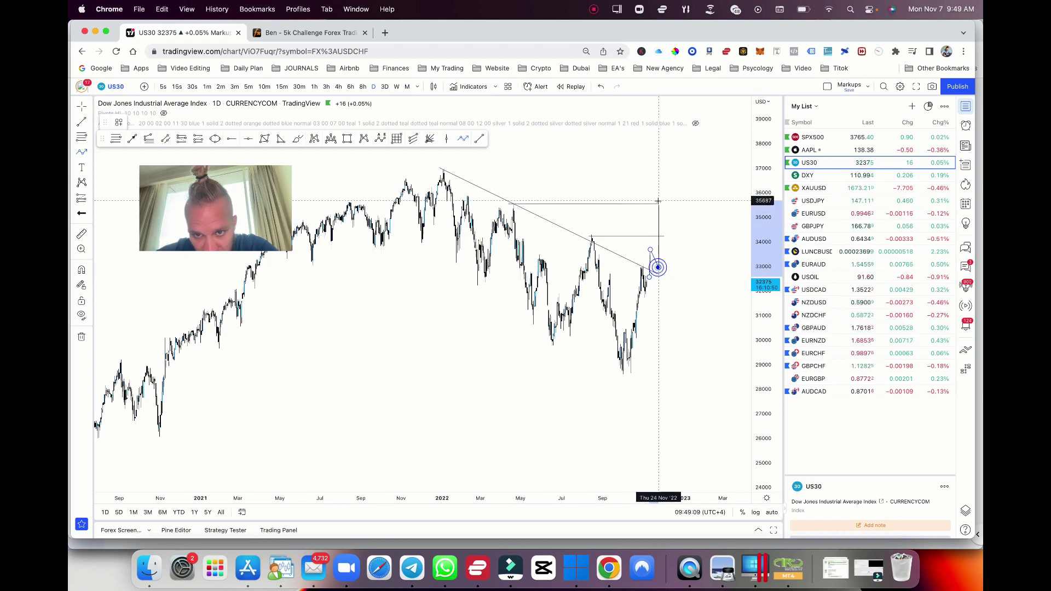
left_click(658, 268)
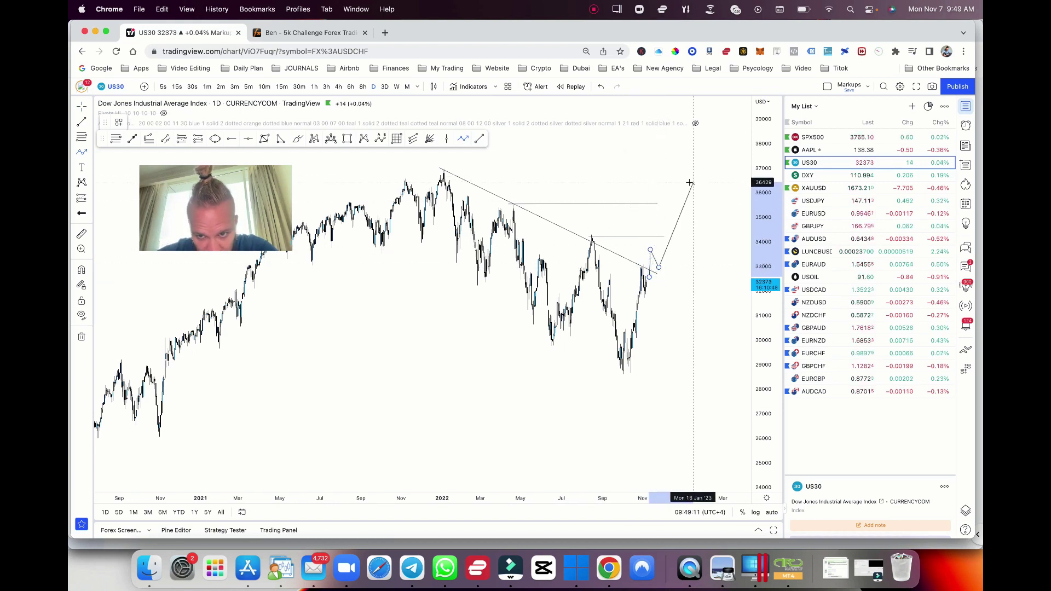
key("Escape")
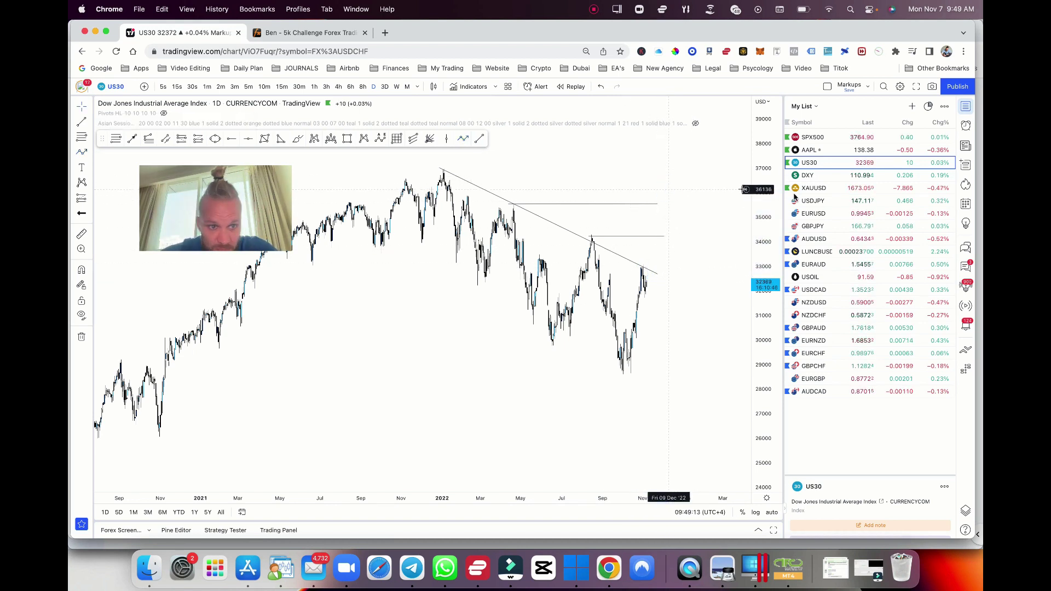
Step: Switch to the Dollar Index and examine its projected path and trend lines around November 2022 more closely
left_click(810, 175)
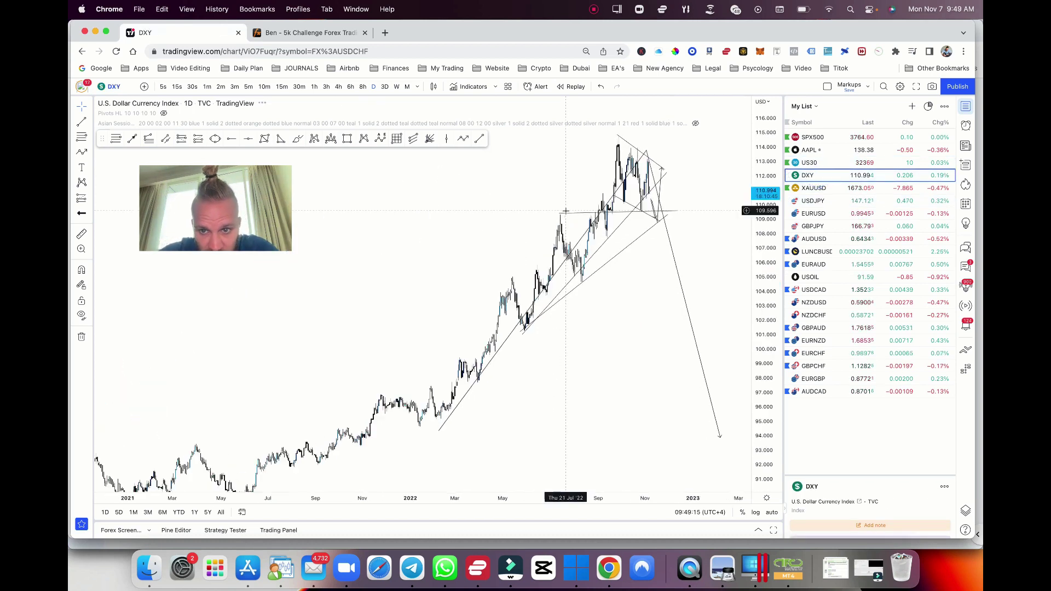
scroll(672, 176, "up", 2)
left_click_drag(673, 175, 614, 233)
scroll(608, 234, "up", 2)
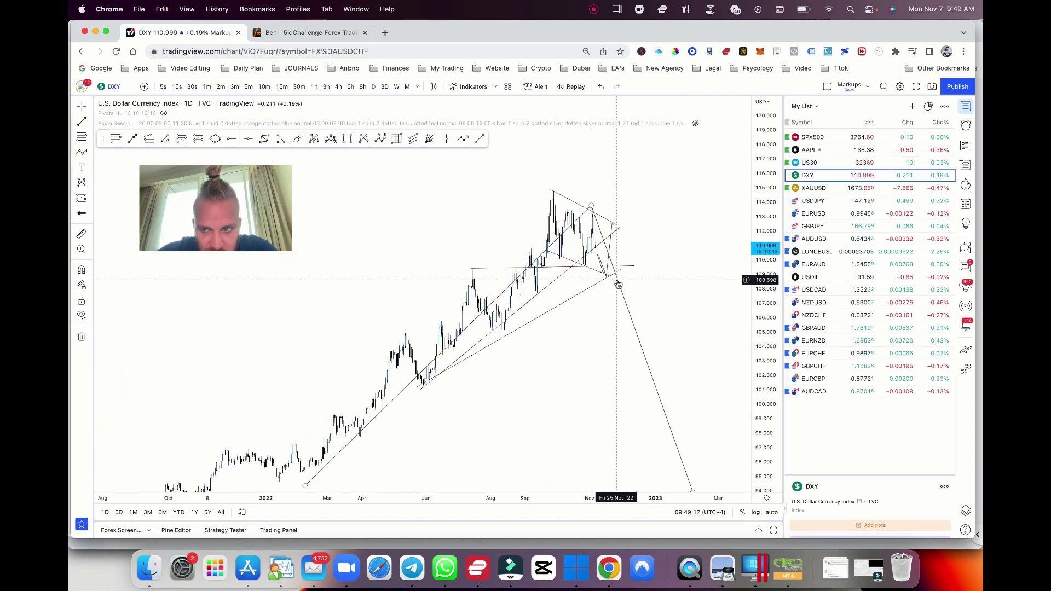
Step: Draw a US30 path from about 32000 to 33400, down to 32250, up to the trend line and down to about 31000
left_click(464, 138)
left_click(597, 327)
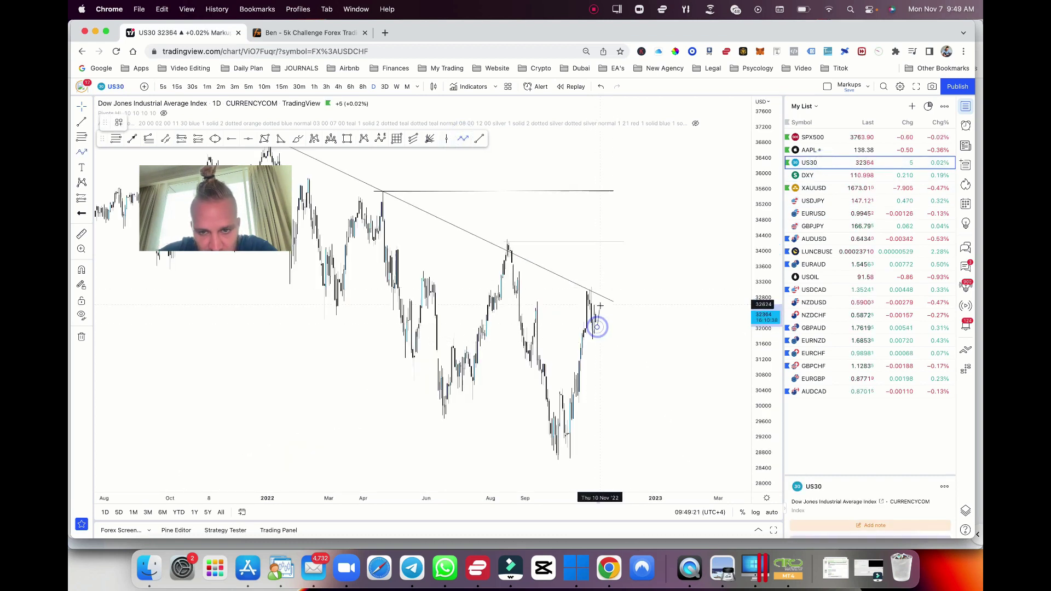
left_click(599, 273)
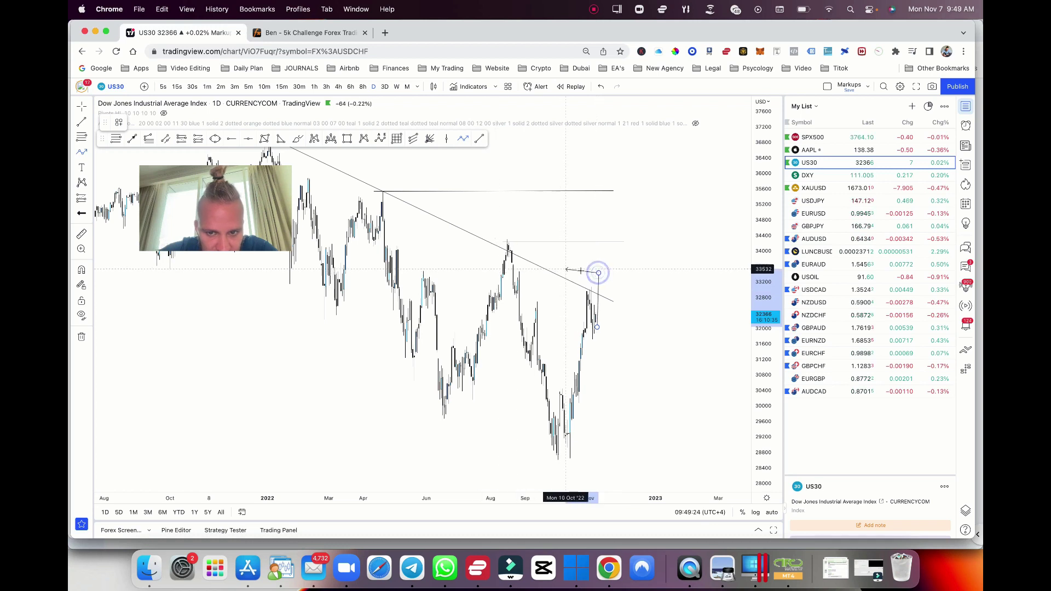
left_click(609, 318)
left_click(621, 347)
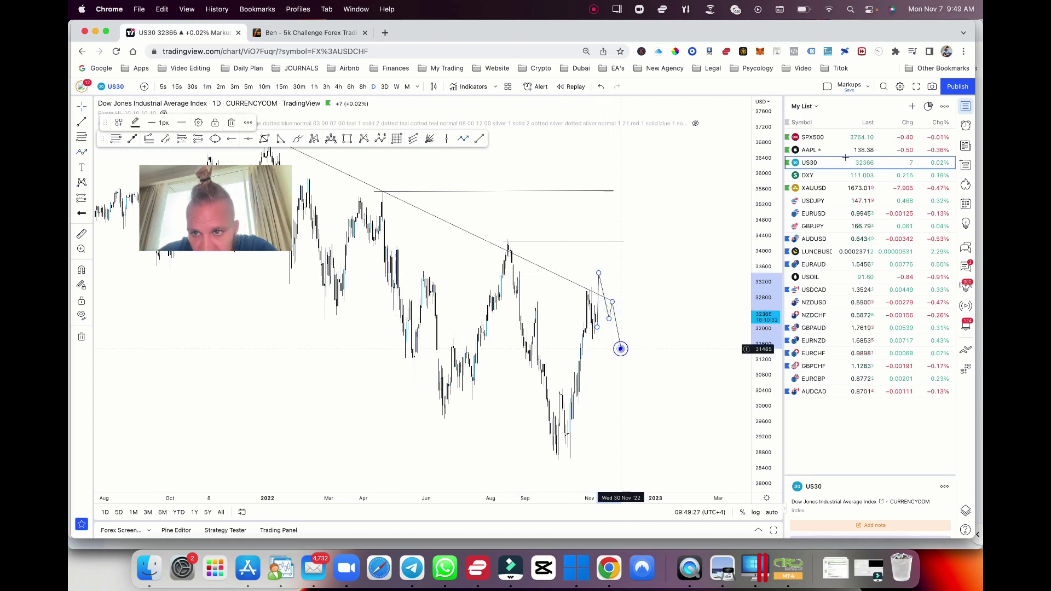
left_click_drag(621, 348, 630, 374)
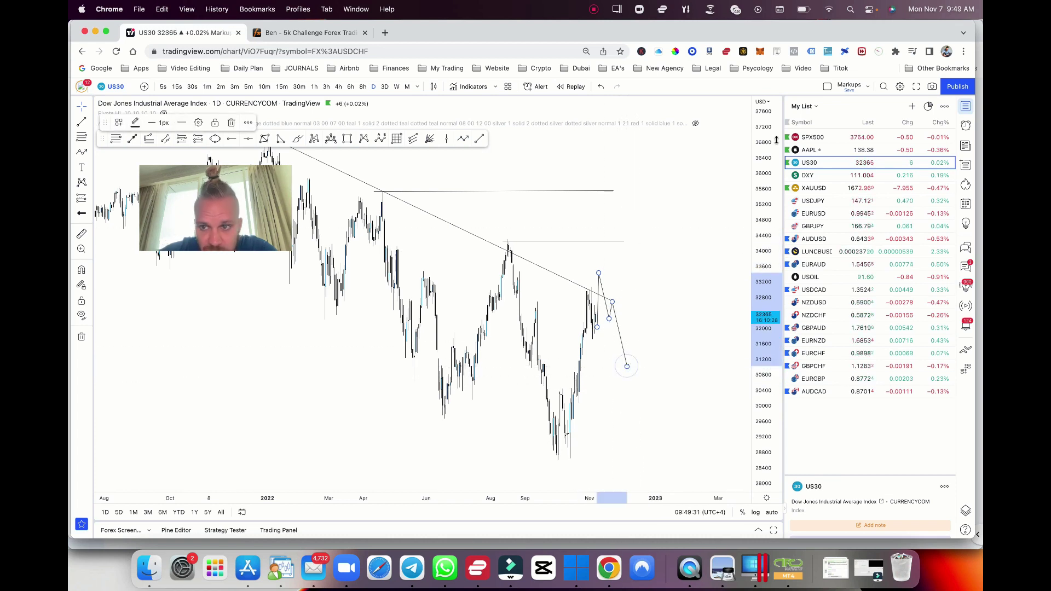
left_click(808, 176)
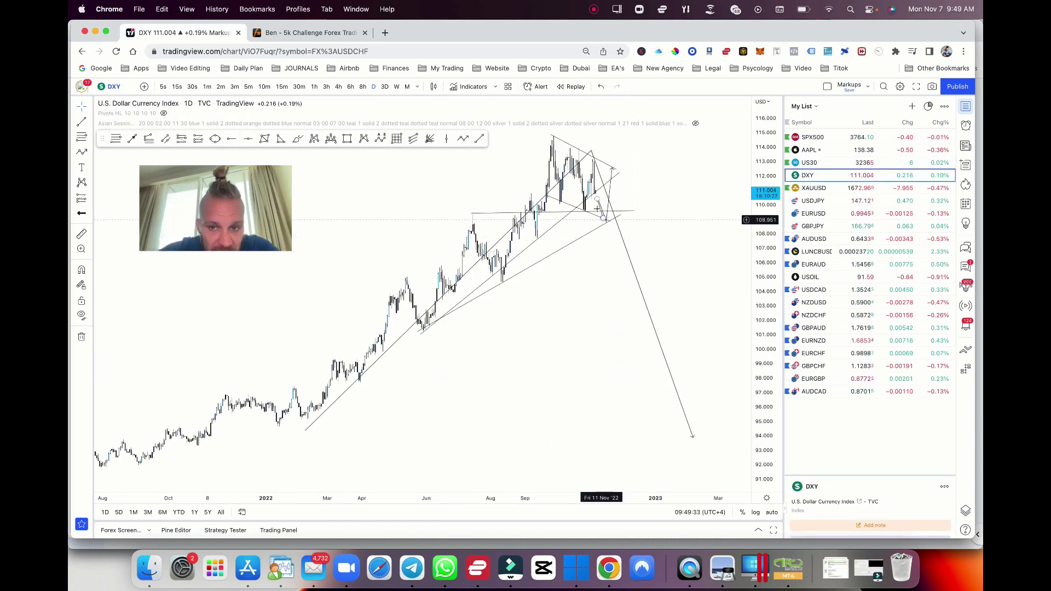
left_click(463, 139)
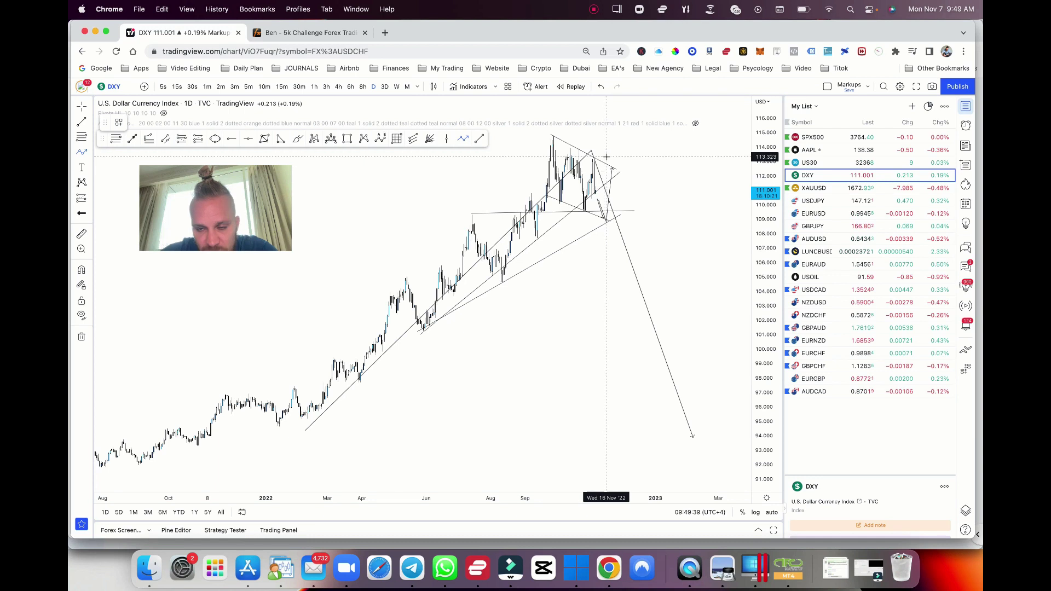
key("Up")
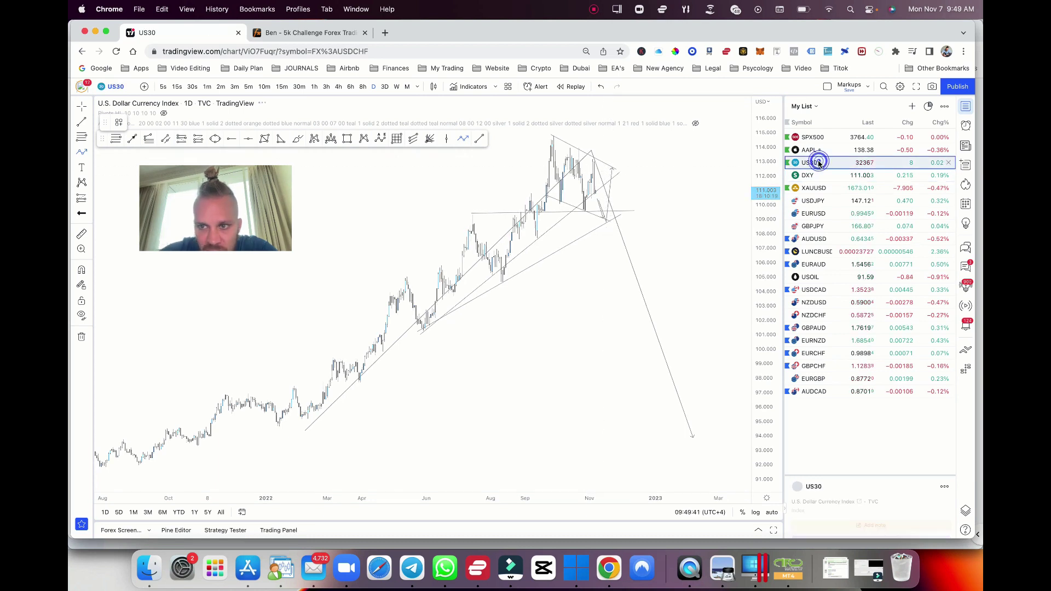
left_click(641, 269)
key("Delete")
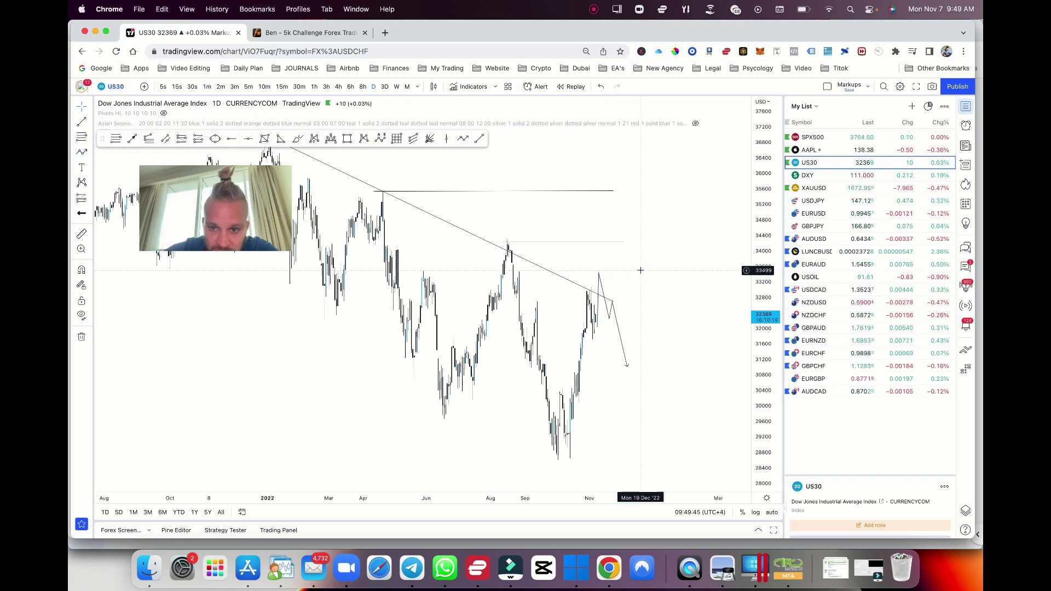
Step: Raise the US30 path's peak to about 33900 and move its end down to about 29224 on 2 December 2022
left_click_drag(599, 273, 598, 255)
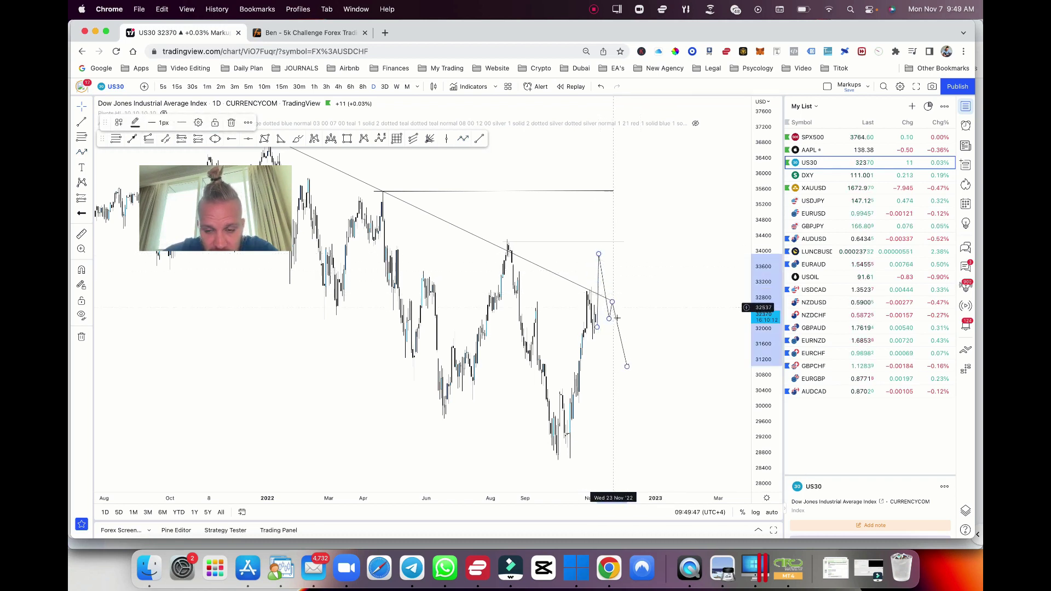
mouse_move(627, 366)
left_mouse_down()
mouse_move(637, 419)
mouse_move(634, 335)
mouse_move(624, 436)
left_mouse_up()
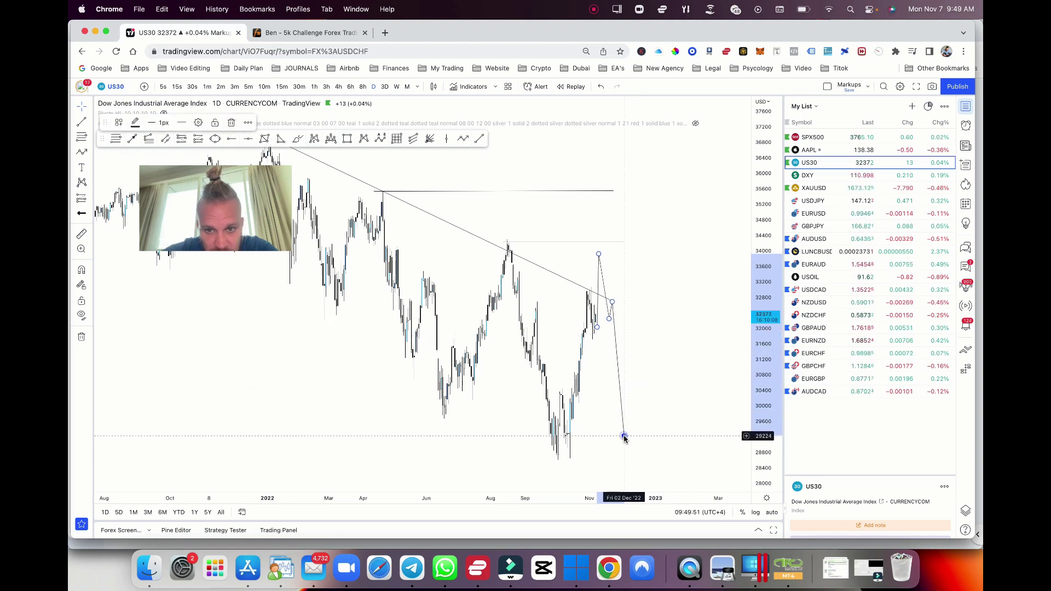
double_click(624, 436)
left_click(586, 253)
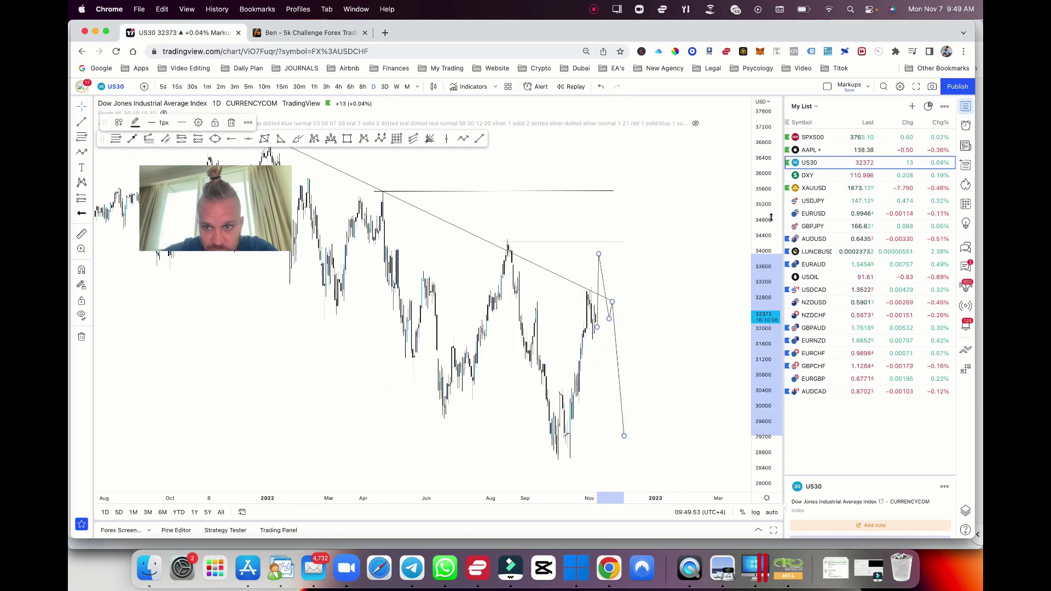
Step: Switch to gold and show its marked-up chart on the 3-hour timeframe
key("Down")
key("Down")
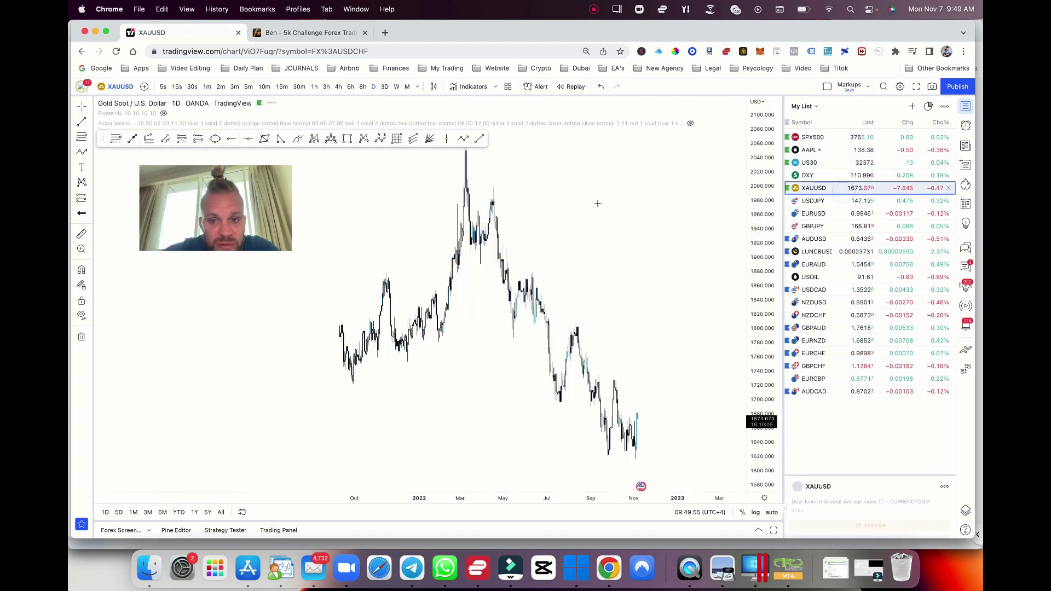
left_click_drag(599, 216, 560, 167)
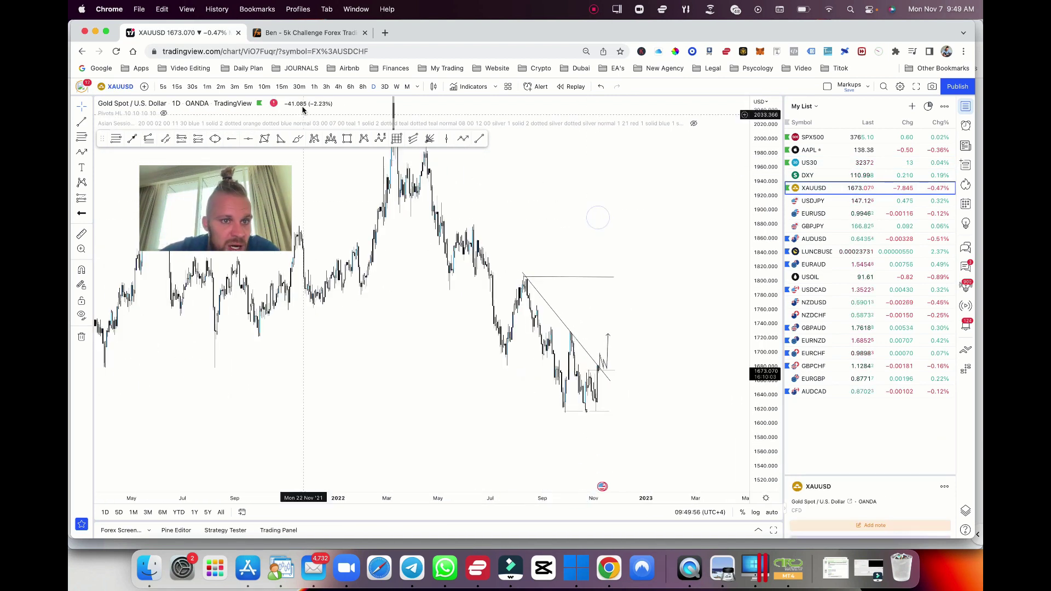
left_click(326, 87)
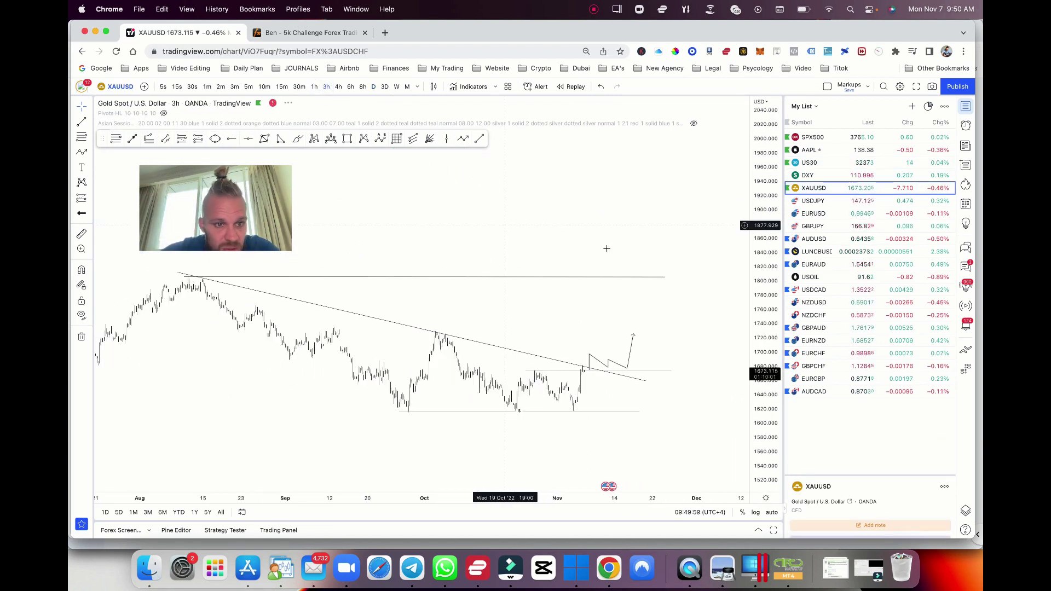
Step: Switch to the Myfxbook 5k Challenge page and examine the account's stats, trading periods and growth curve
key("ctrl+Tab")
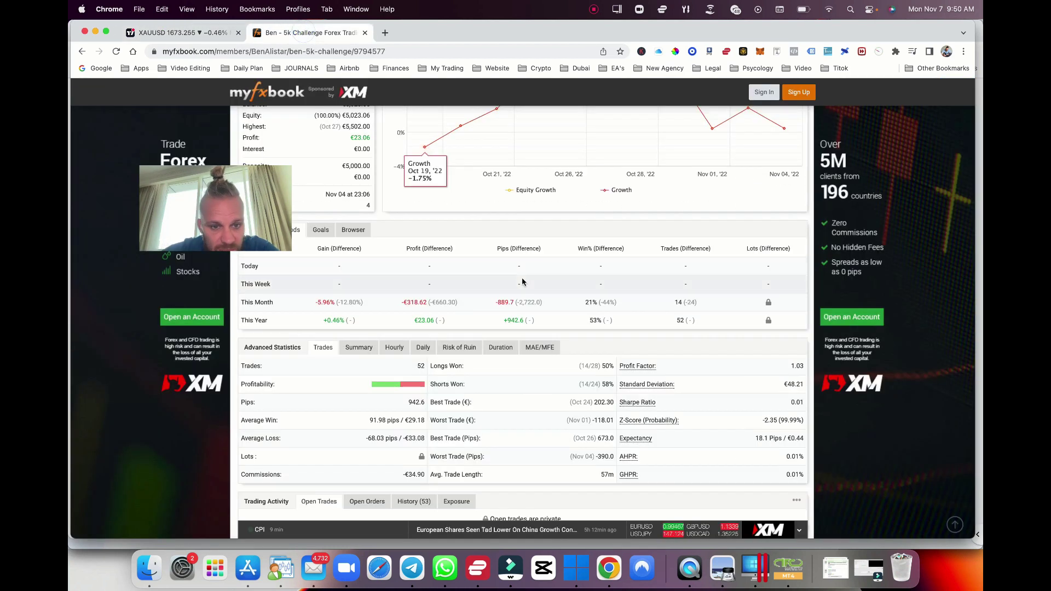
scroll(522, 282, "up", 6)
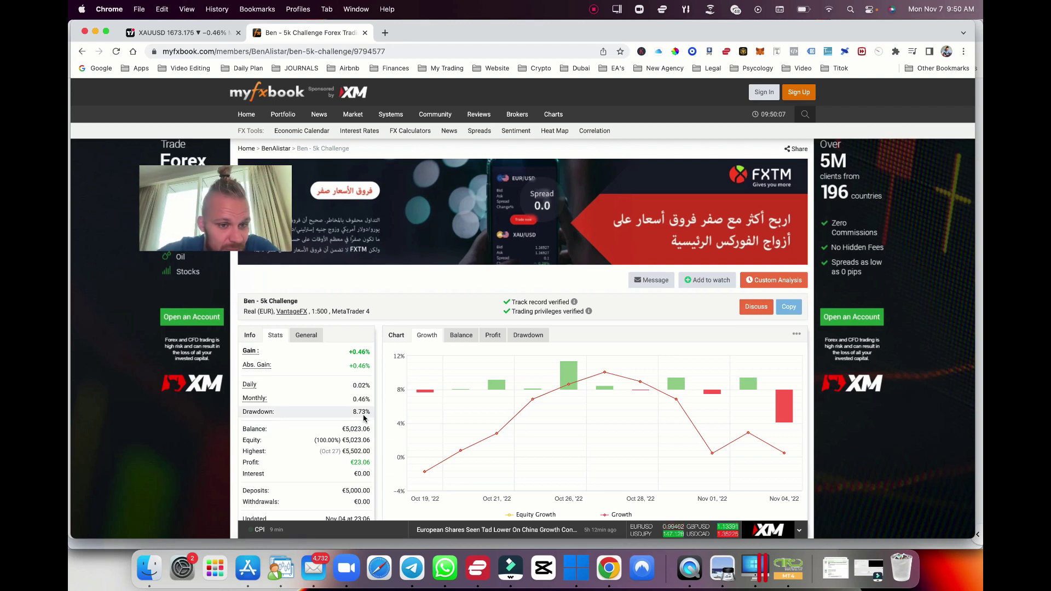
scroll(363, 418, "down", 2)
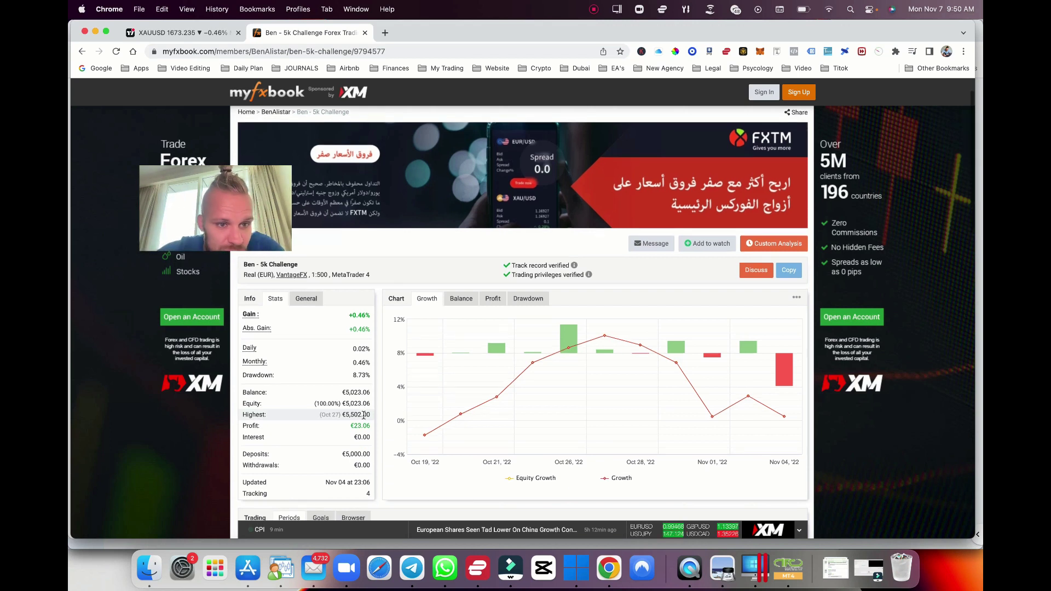
scroll(364, 416, "down", 10)
scroll(364, 417, "up", 8)
scroll(363, 418, "up", 1)
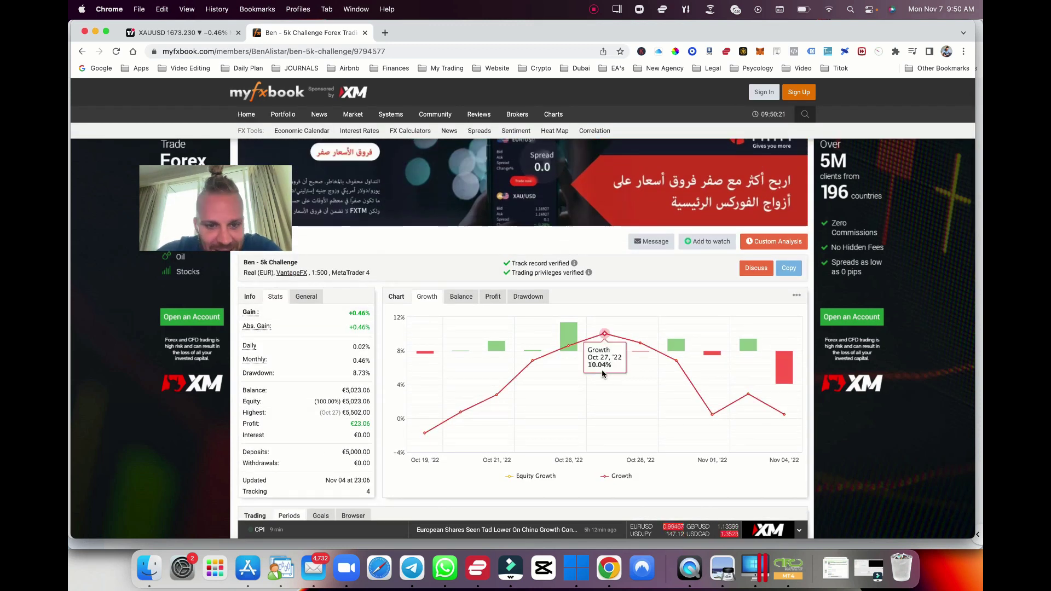
scroll(603, 370, "up", 1)
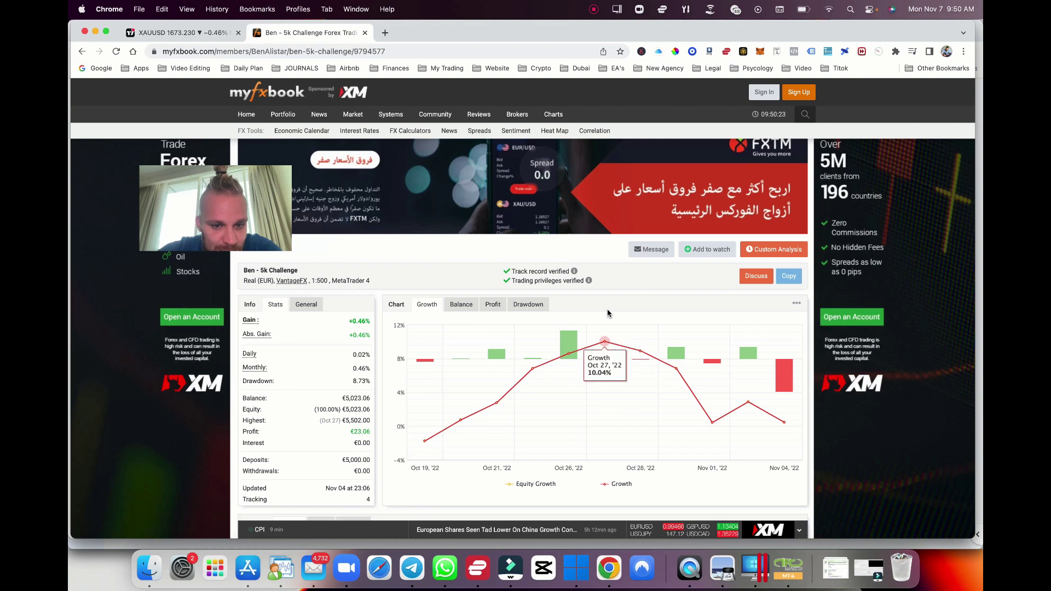
Step: Check the 5k Challenge account's October and November 2022 monthly gains, then return to its stats and growth curve
scroll(608, 314, "down", 10)
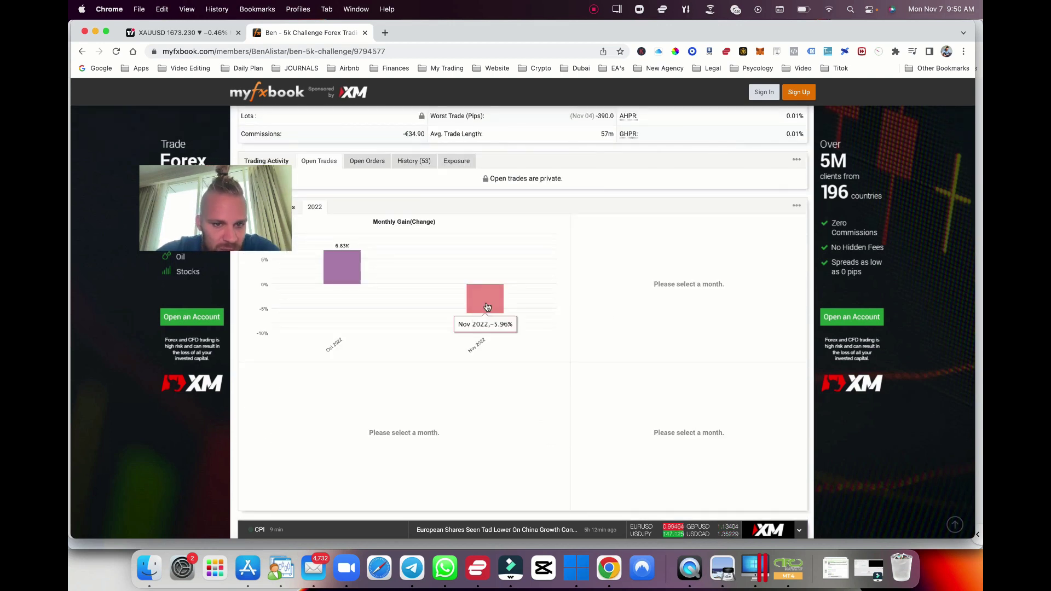
scroll(509, 347, "up", 5)
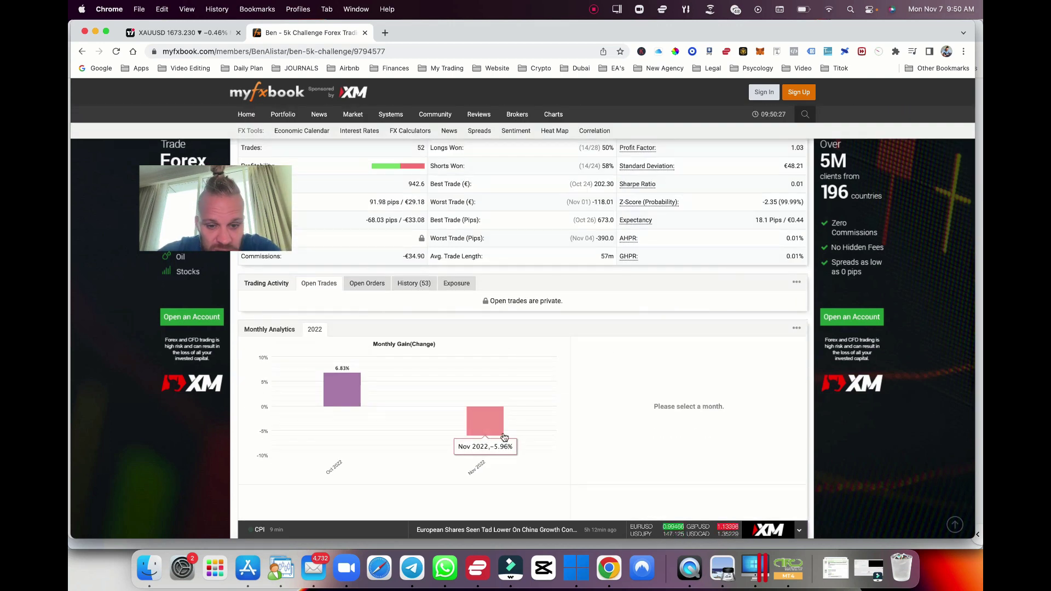
scroll(486, 322, "up", 10)
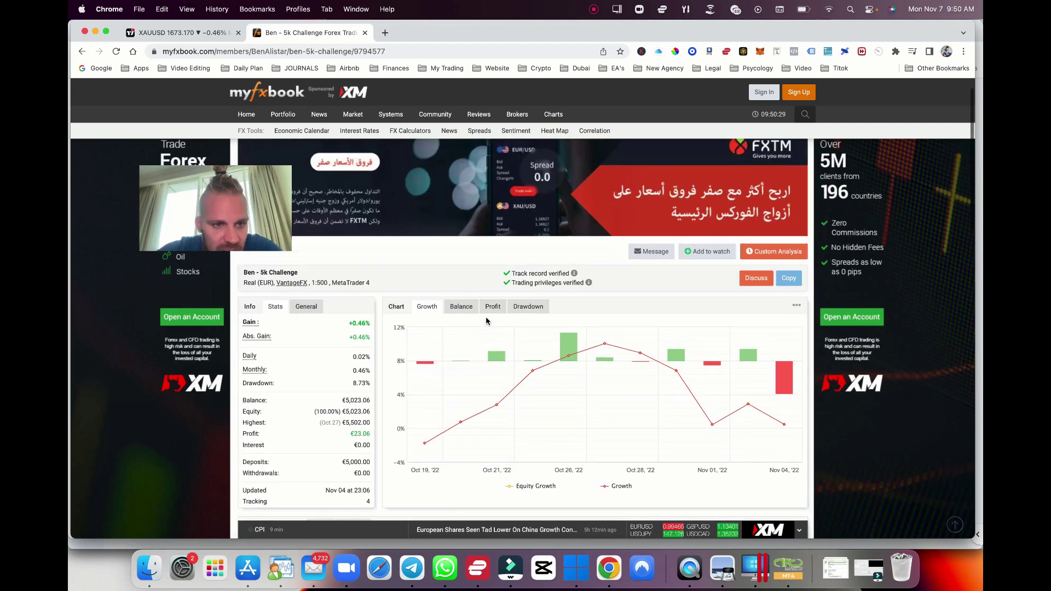
Step: Switch back to TradingView and examine the Dollar Index chart's channel, trend lines and projected paths from summer 2022 through November
left_click(214, 34)
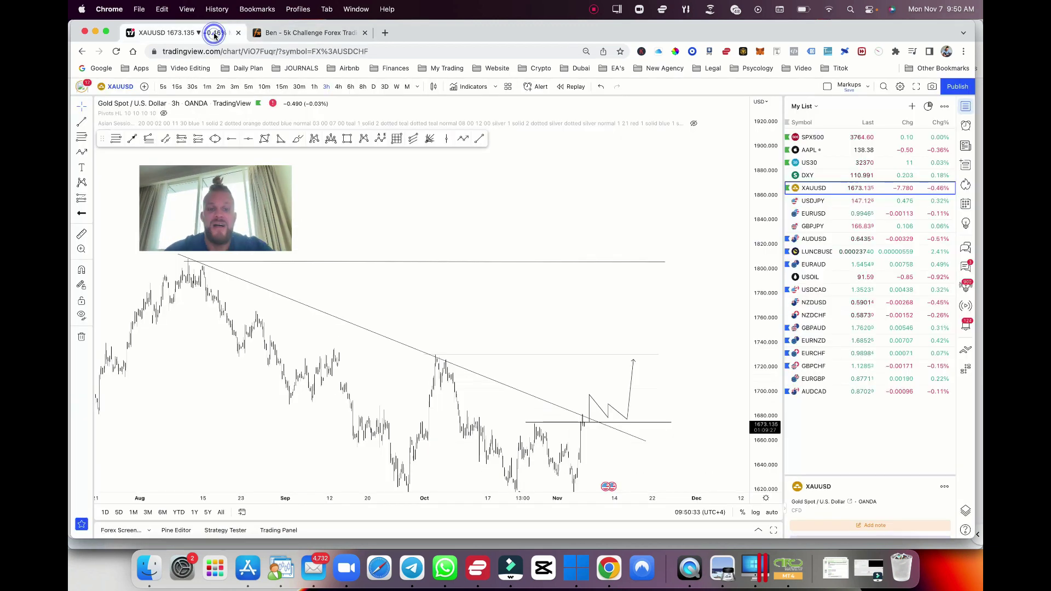
left_click(808, 175)
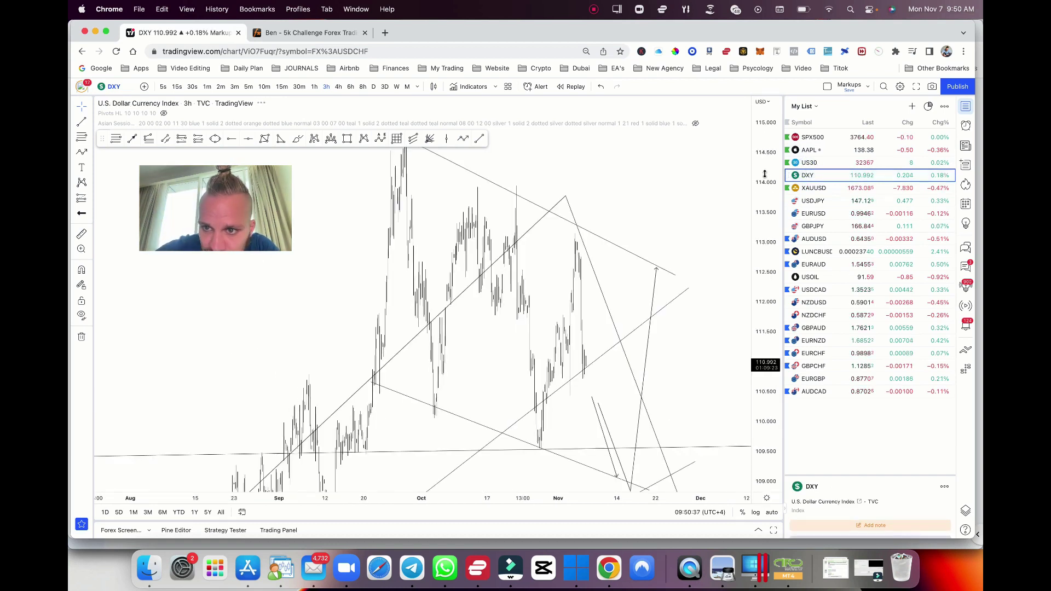
left_click_drag(764, 173, 764, 385)
left_click_drag(689, 322, 645, 276)
scroll(645, 277, "up", 2)
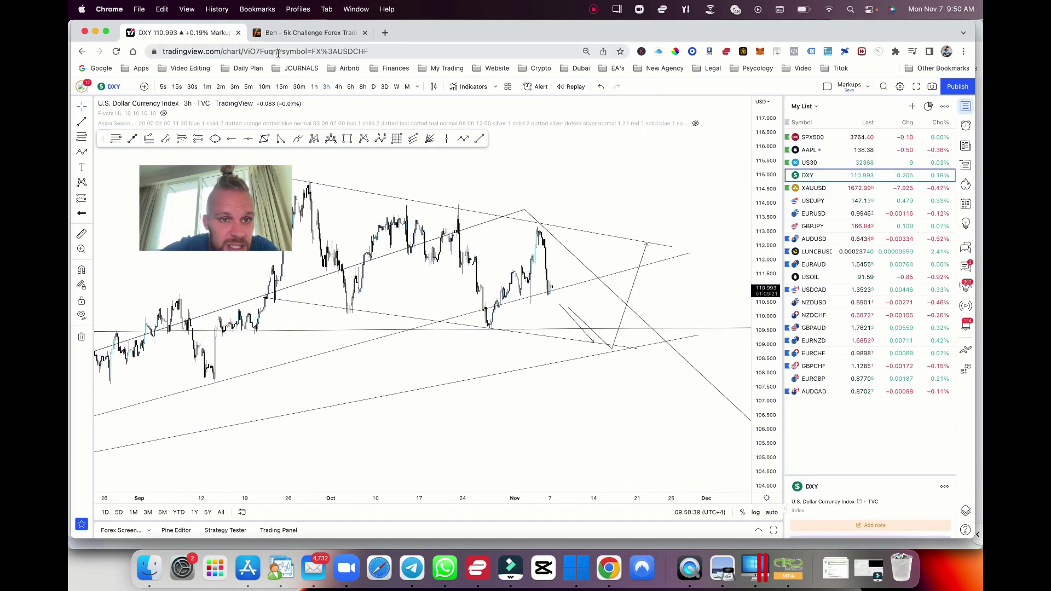
scroll(749, 251, "down", 5)
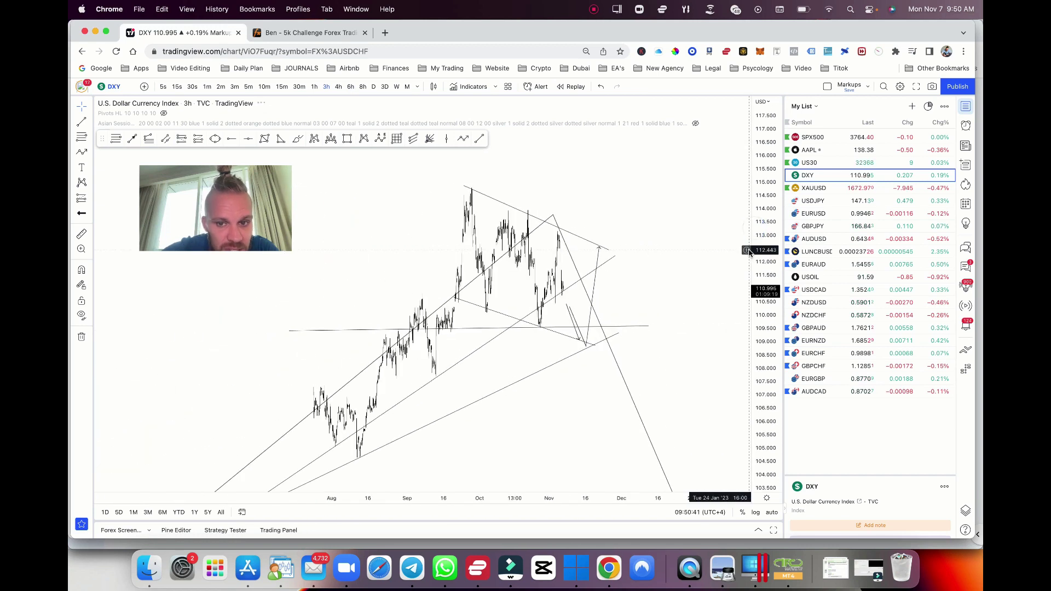
scroll(749, 251, "up", 3)
scroll(707, 277, "down", 4)
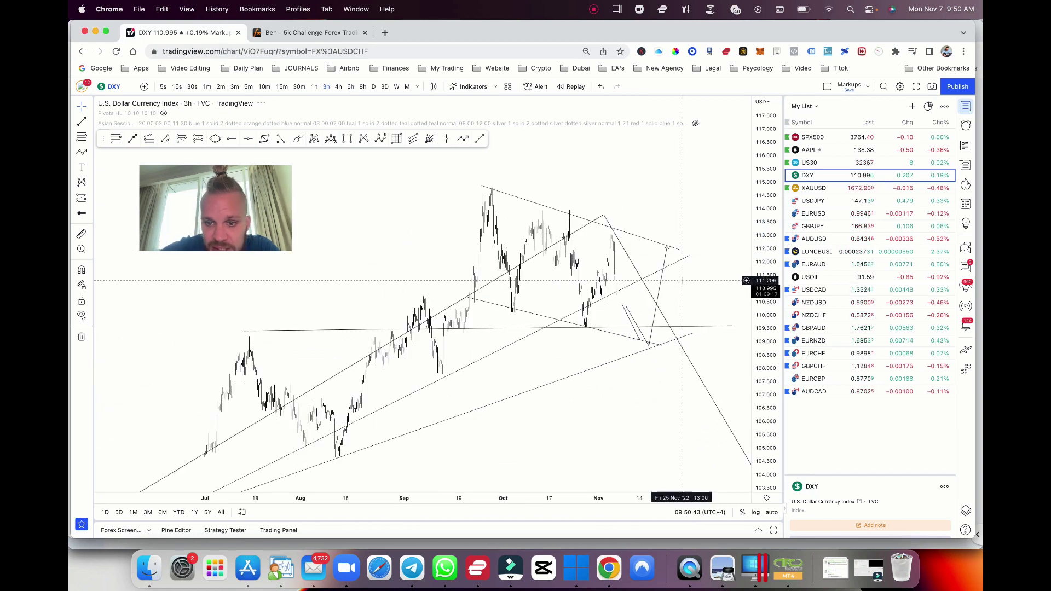
scroll(682, 281, "up", 2)
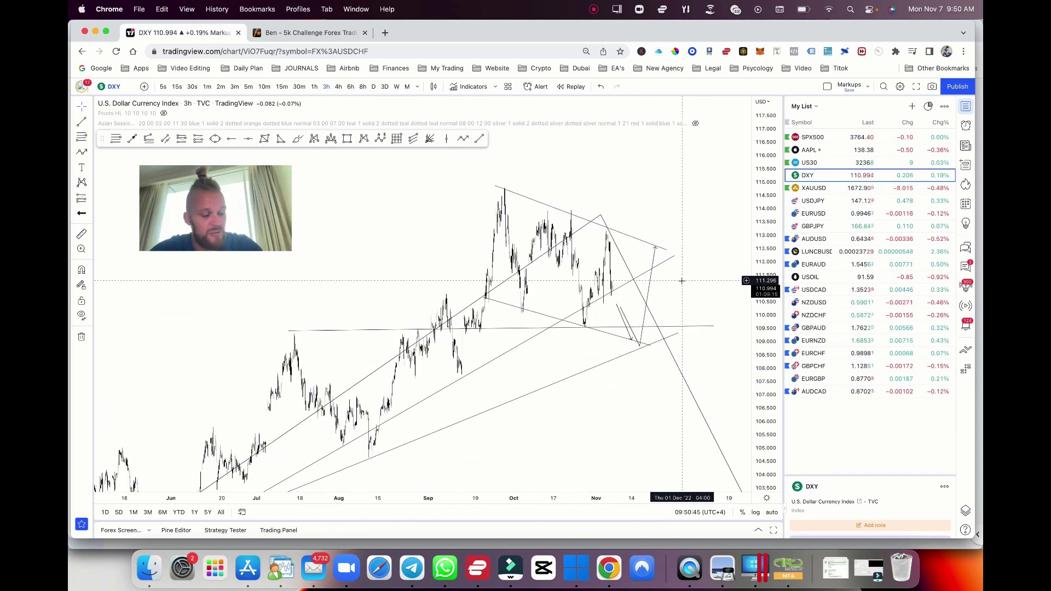